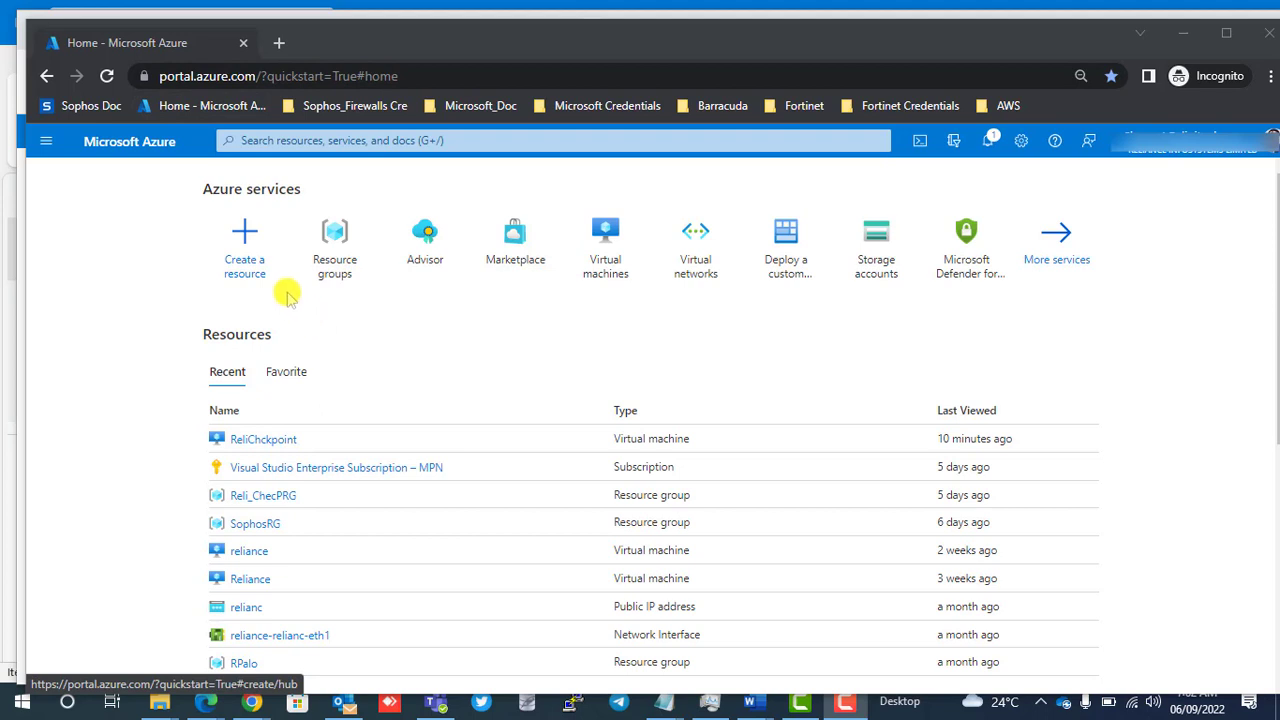
Start creating a resource, search the marketplace for Fortigate and open the Fortinet FortiGate Next-Generation Firewall offer.
{"action": "left_click", "coordinate": [259, 265]}
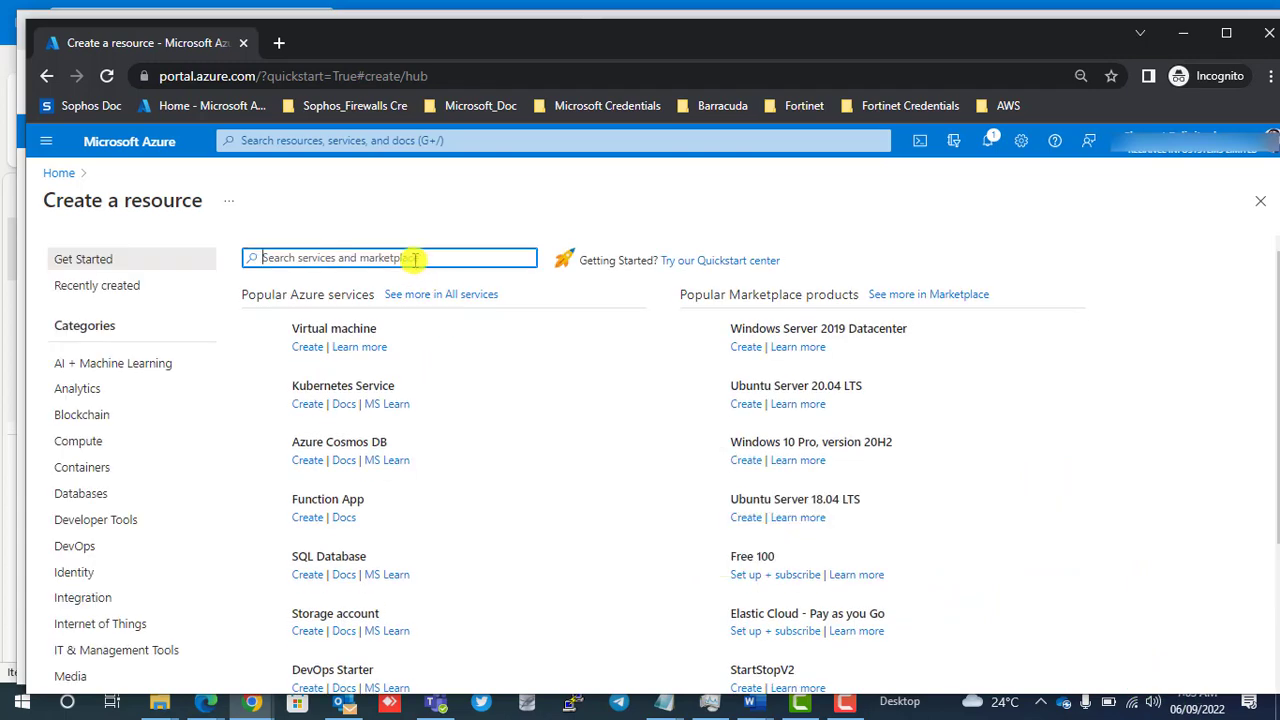
{"action": "type", "text": "Forti"}
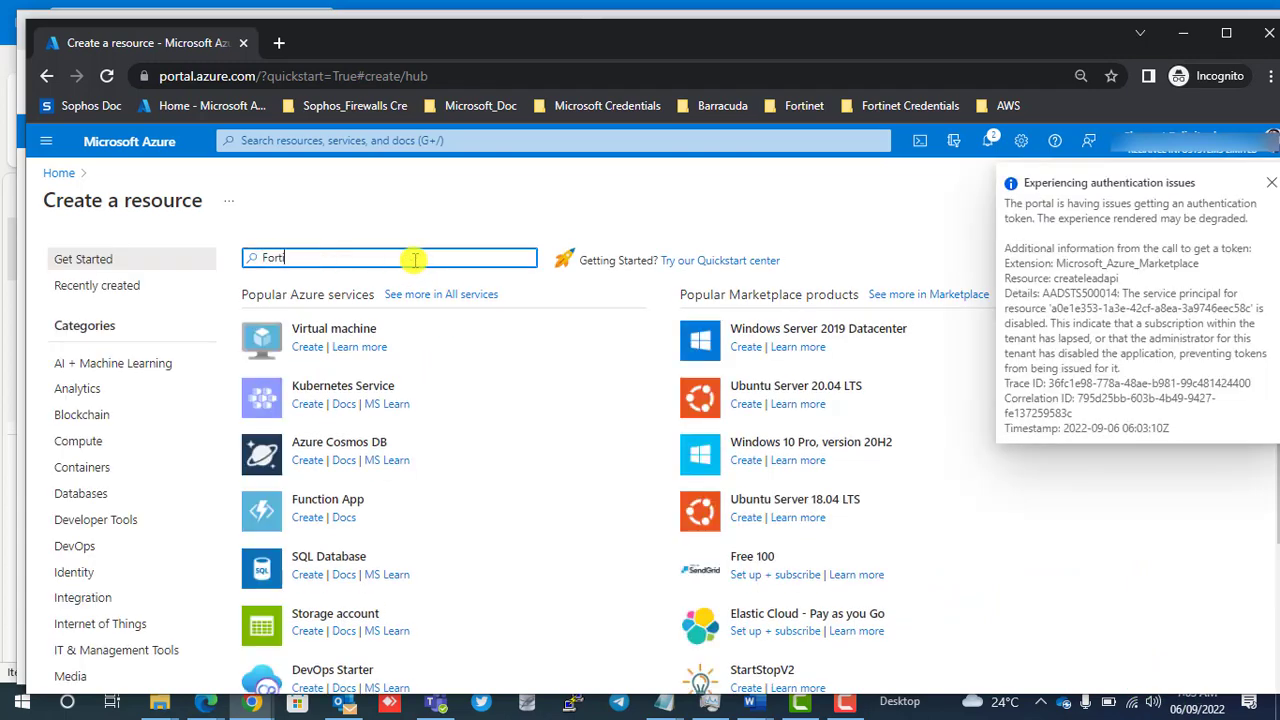
{"action": "type", "text": "gate"}
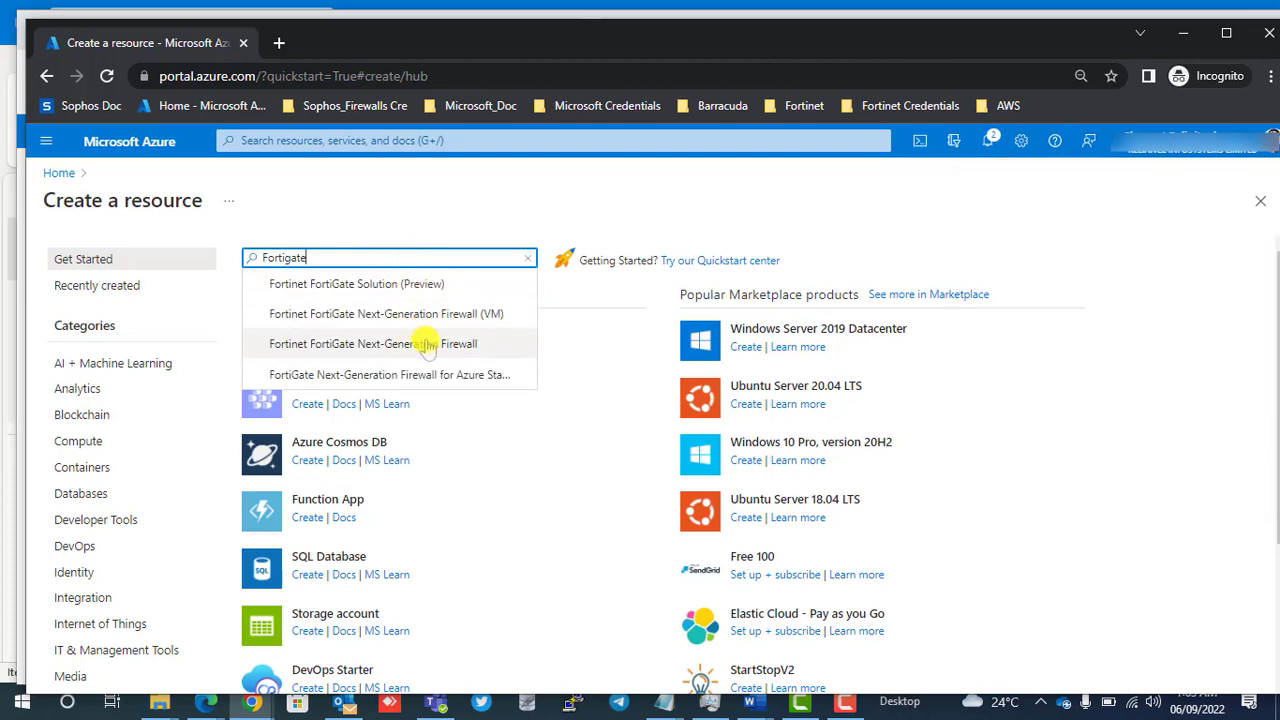
{"action": "left_click", "coordinate": [427, 343]}
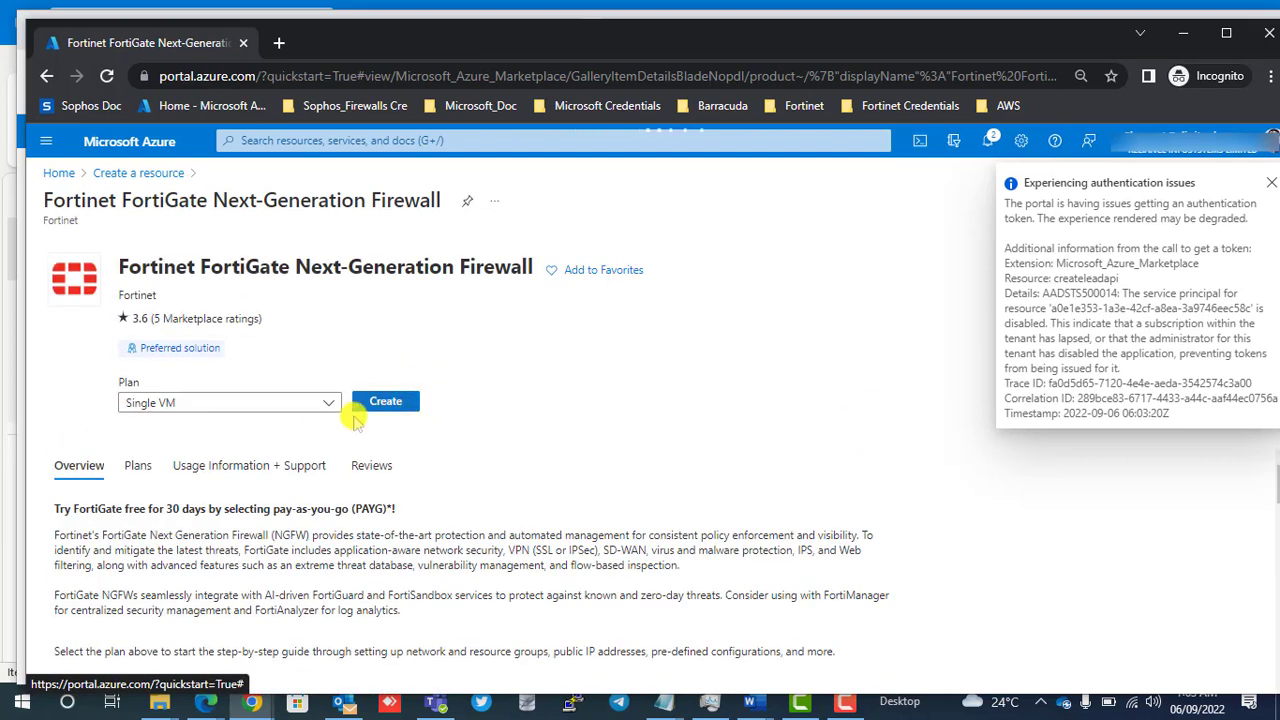
Choose the Single VM plan for the FortiGate firewall and begin its creation.
{"action": "left_click", "coordinate": [330, 403]}
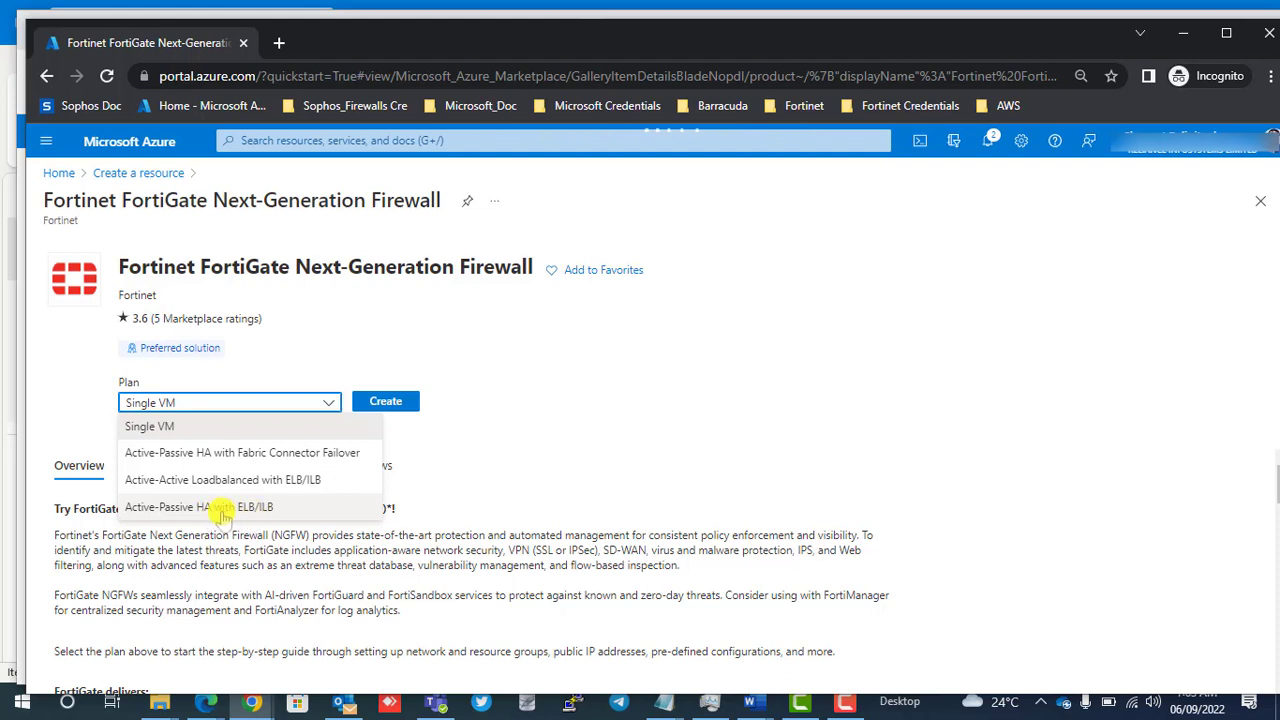
{"action": "left_click", "coordinate": [163, 428]}
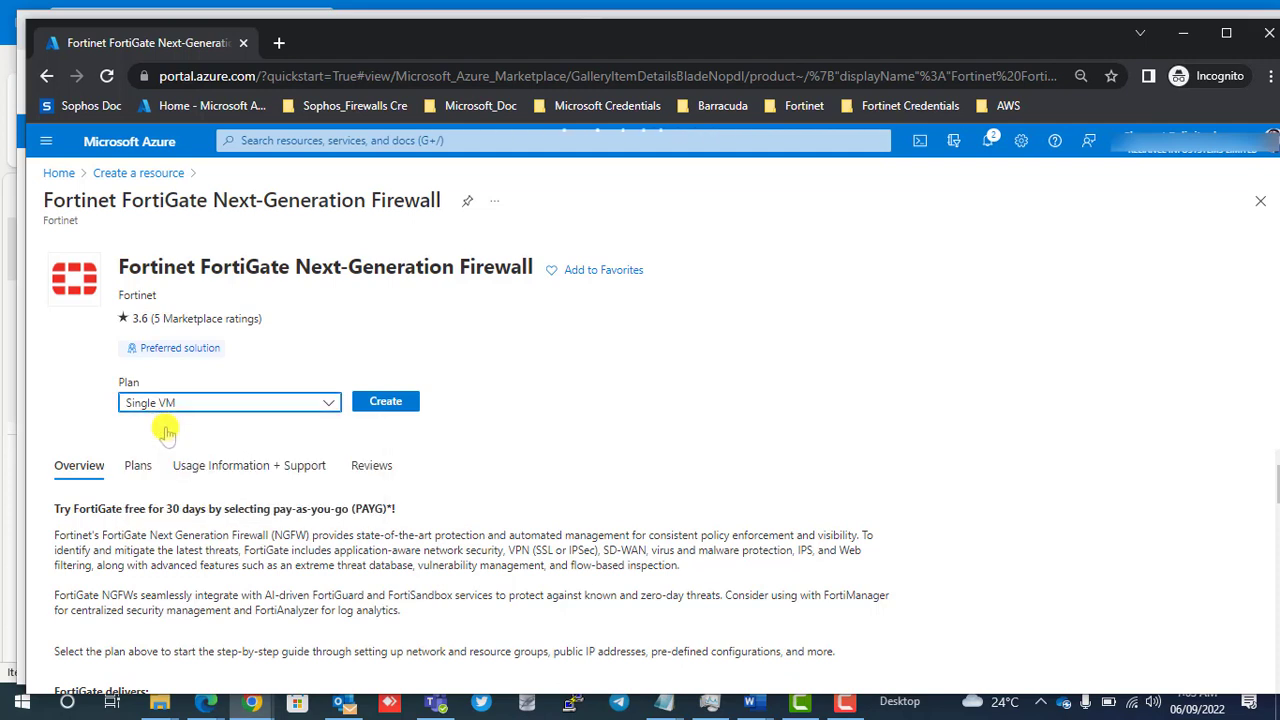
{"action": "left_click", "coordinate": [398, 411]}
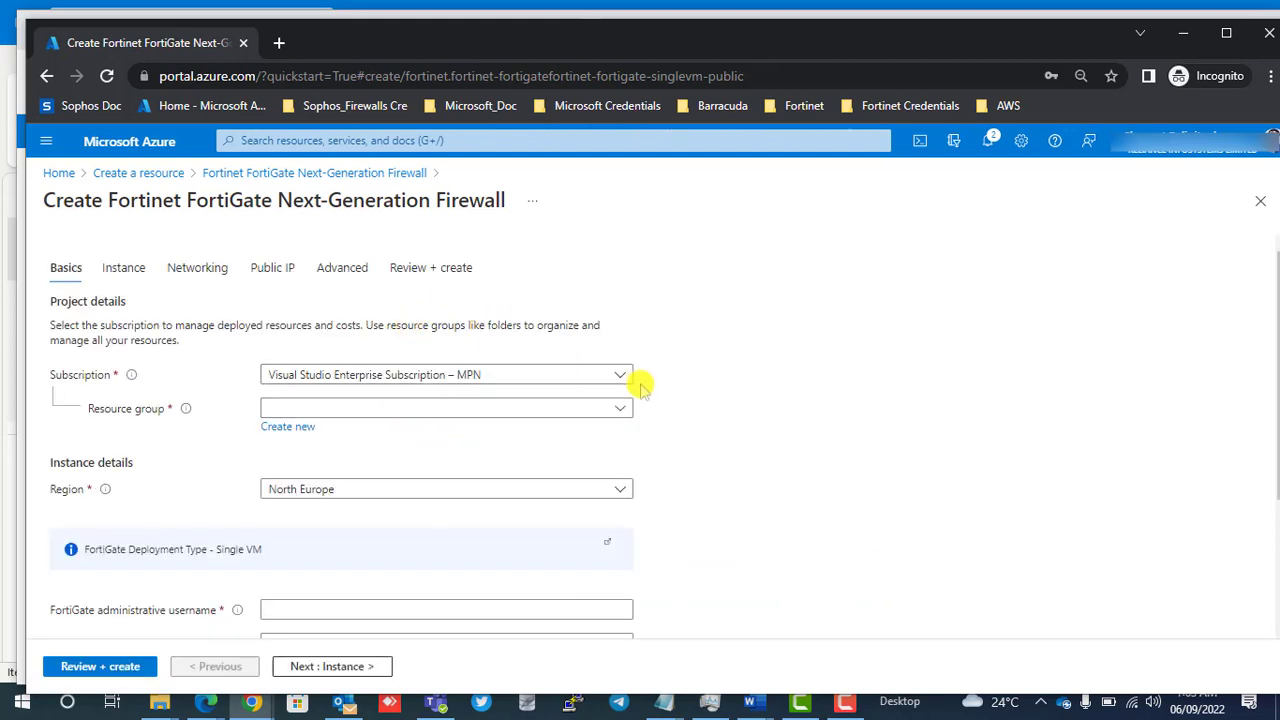
Create a new resource group named Forti-RG for the firewall deployment.
{"action": "left_click", "coordinate": [290, 427]}
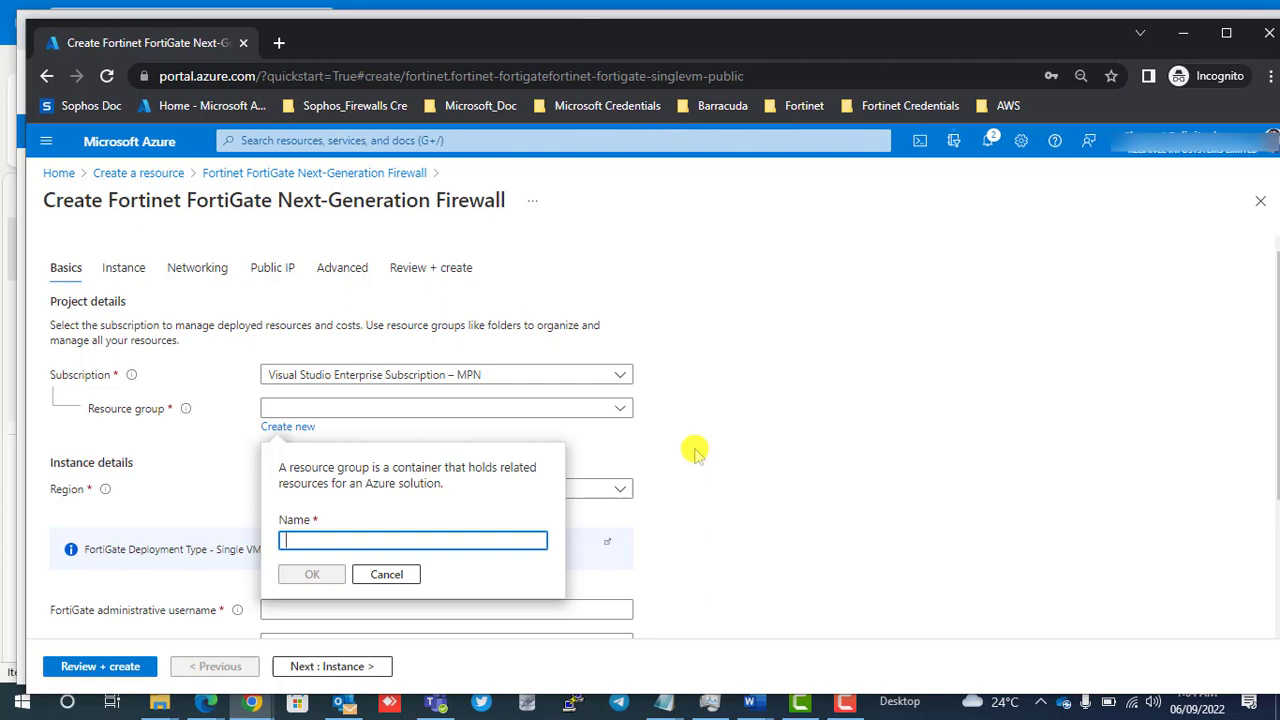
{"action": "type", "text": "Forti"}
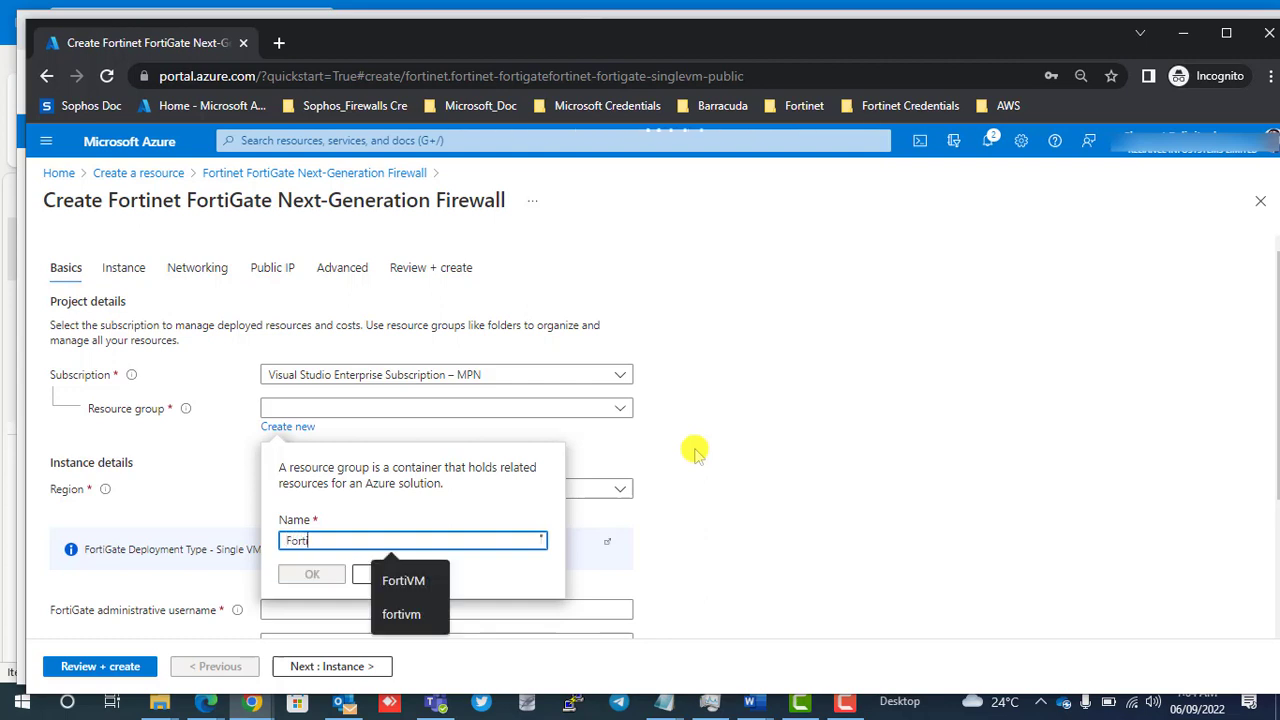
{"action": "type", "text": "-RG"}
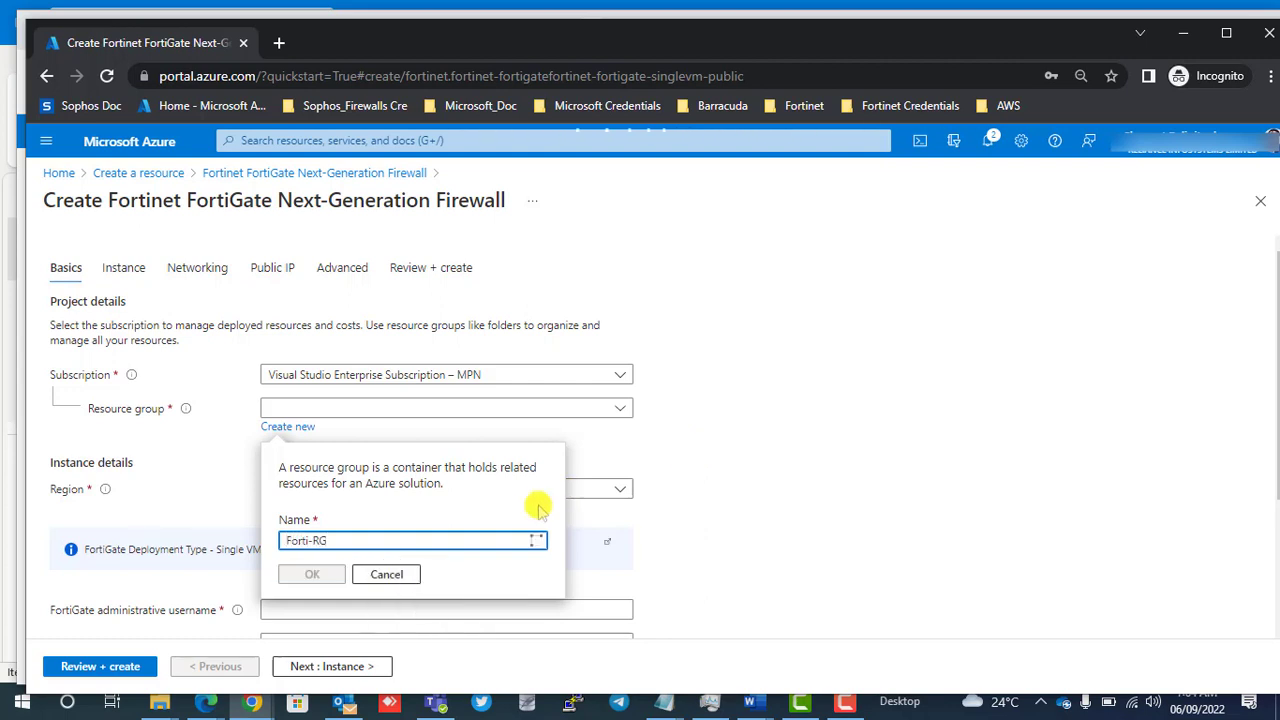
{"action": "left_click", "coordinate": [322, 574]}
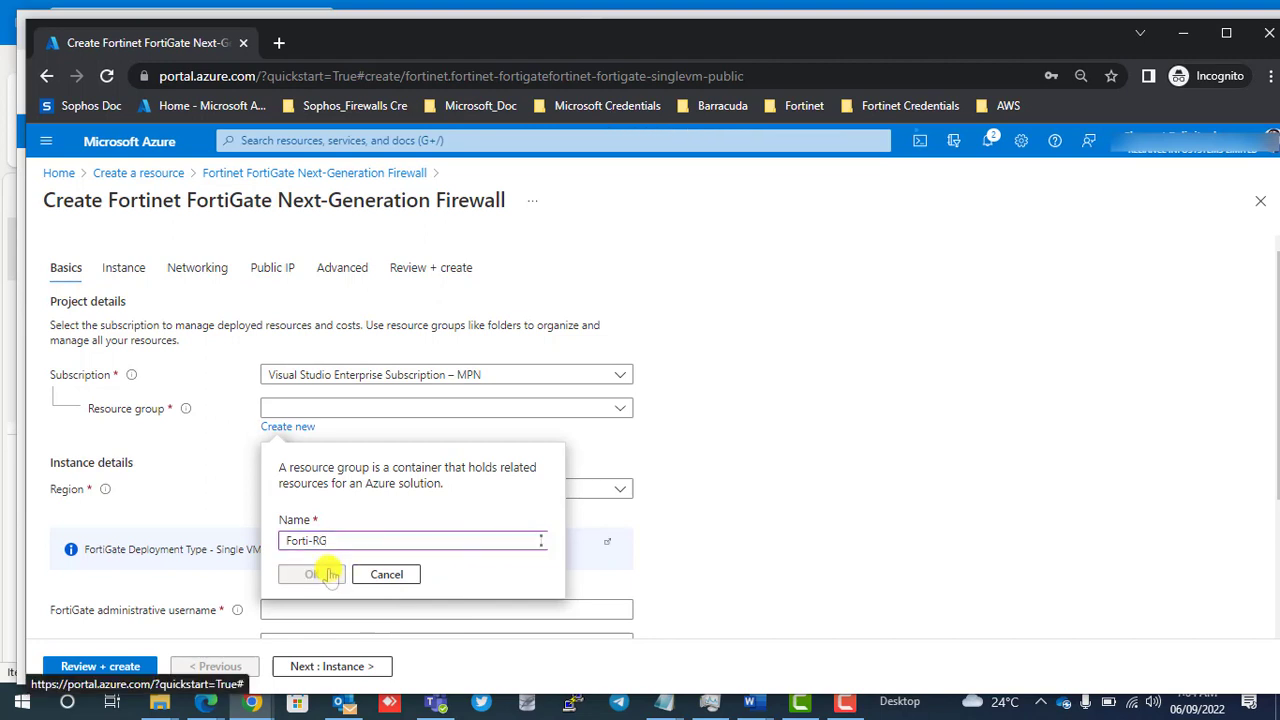
Set the deployment region to West Europe.
{"action": "left_click", "coordinate": [368, 496]}
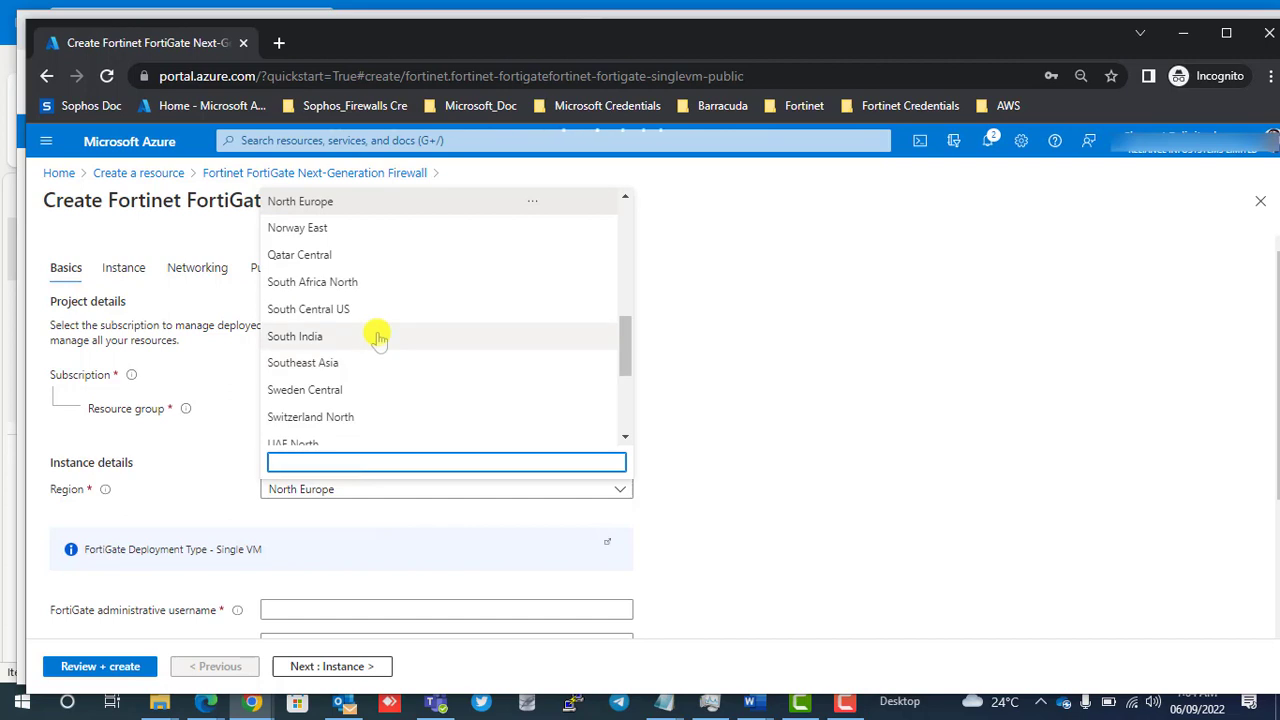
{"action": "scroll", "coordinate": [374, 335], "scroll_direction": "up", "scroll_amount": 3}
{"action": "scroll", "coordinate": [378, 338], "scroll_direction": "up", "scroll_amount": 3}
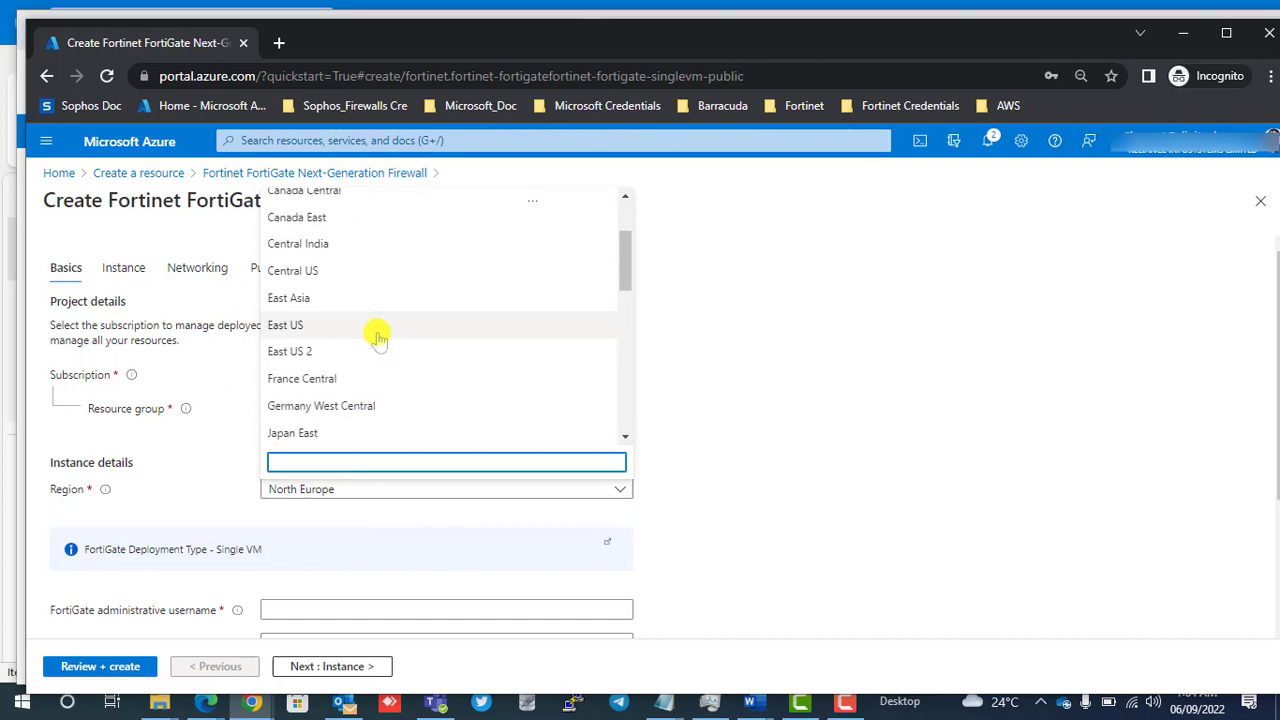
{"action": "scroll", "coordinate": [378, 338], "scroll_direction": "down", "scroll_amount": 2}
{"action": "scroll", "coordinate": [378, 338], "scroll_direction": "down", "scroll_amount": 5}
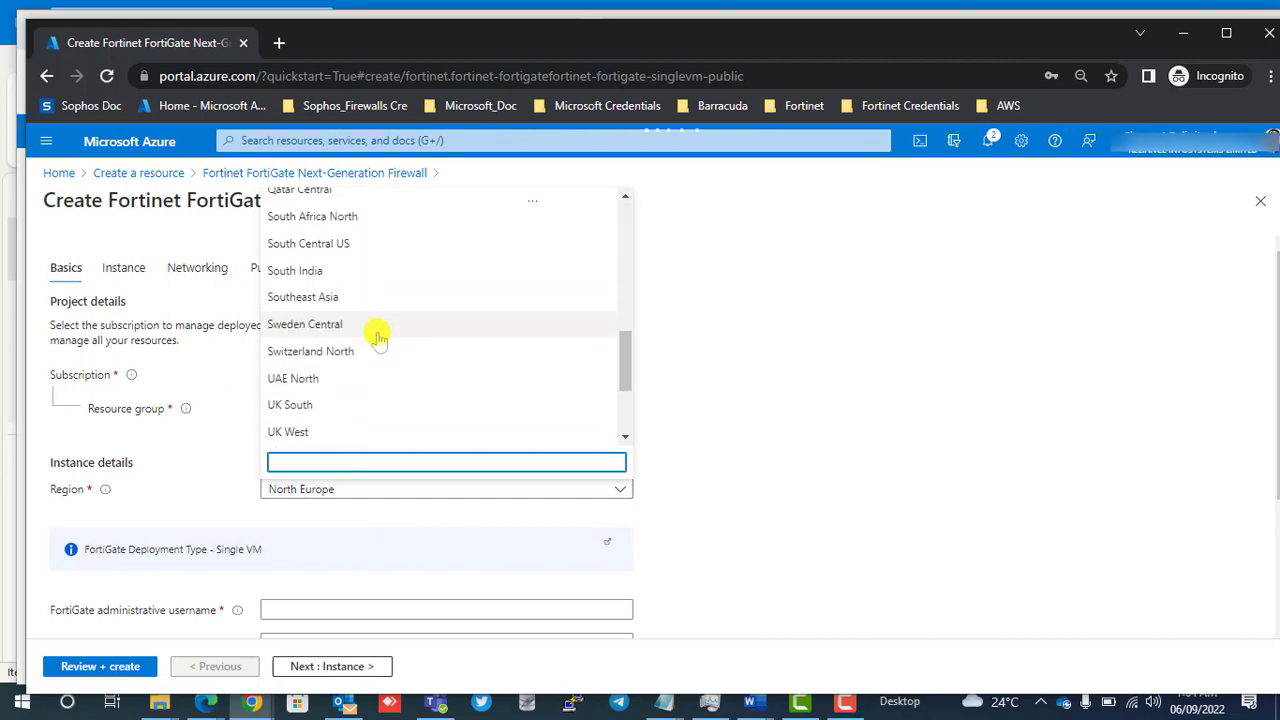
{"action": "left_click", "coordinate": [344, 328]}
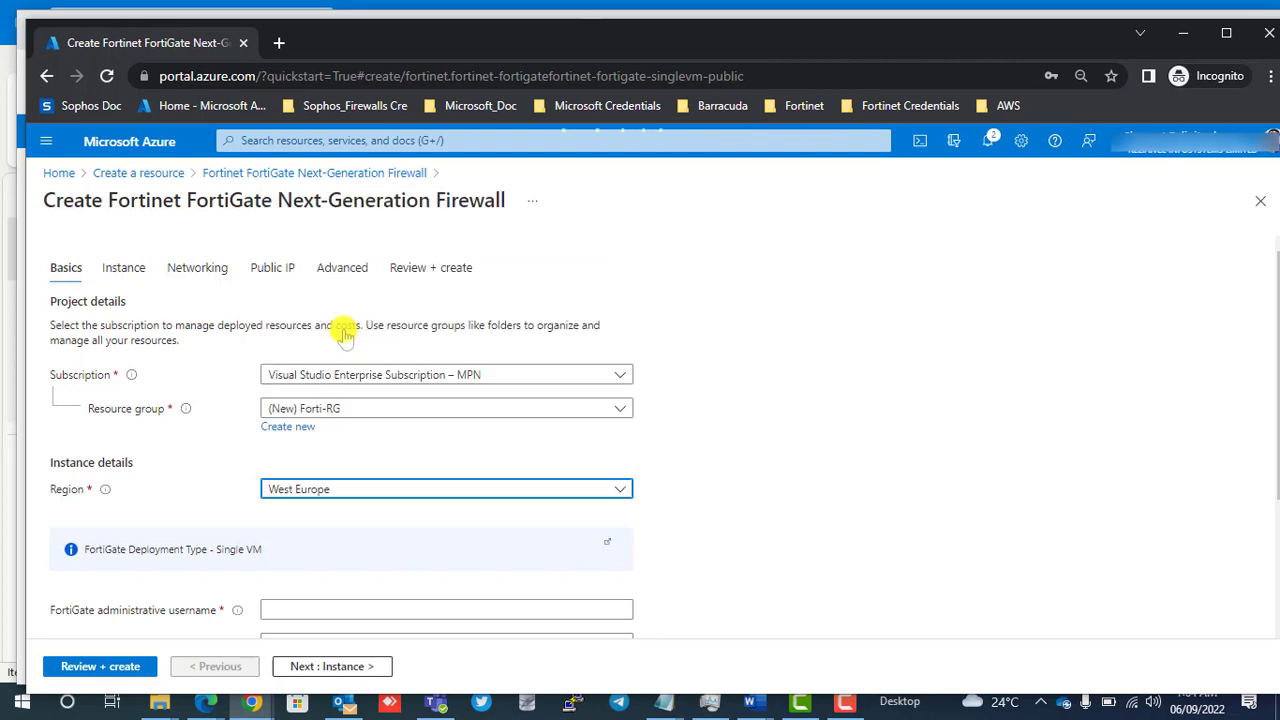
Try to set the FortiGate administrative username to Fortiadmin.
{"action": "scroll", "coordinate": [393, 575], "scroll_direction": "down", "scroll_amount": 2}
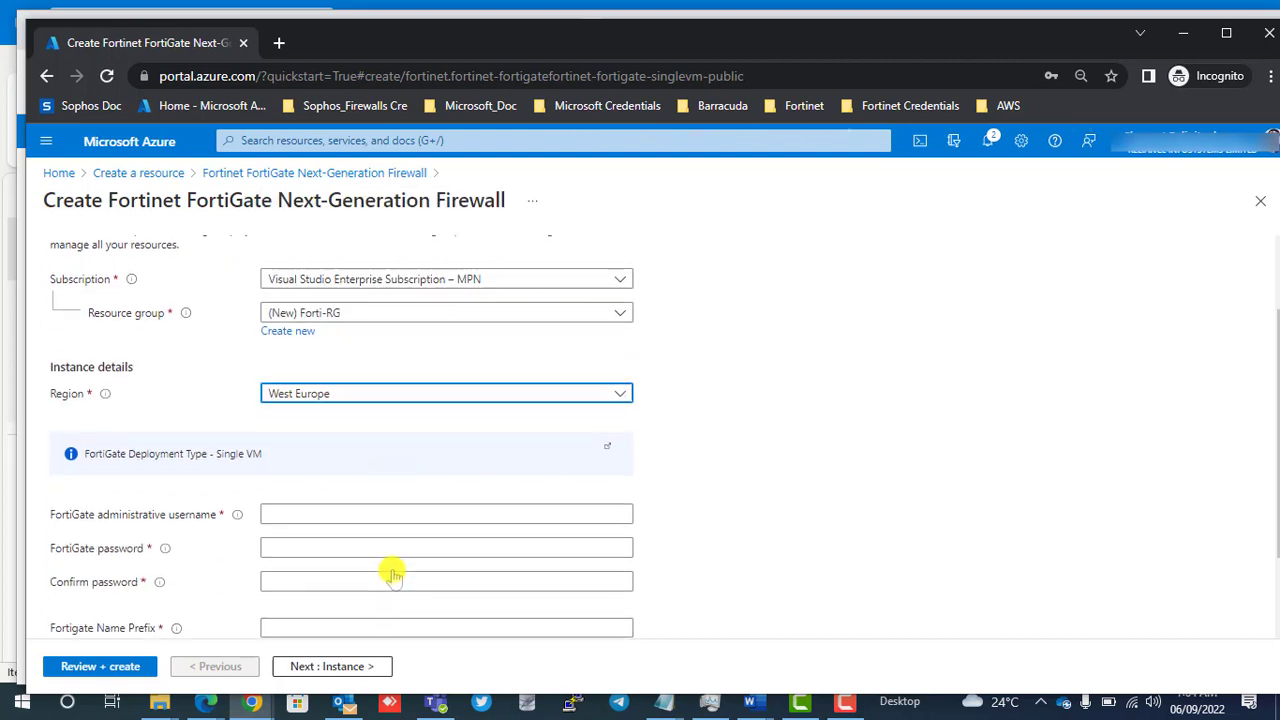
{"action": "left_click", "coordinate": [326, 416]}
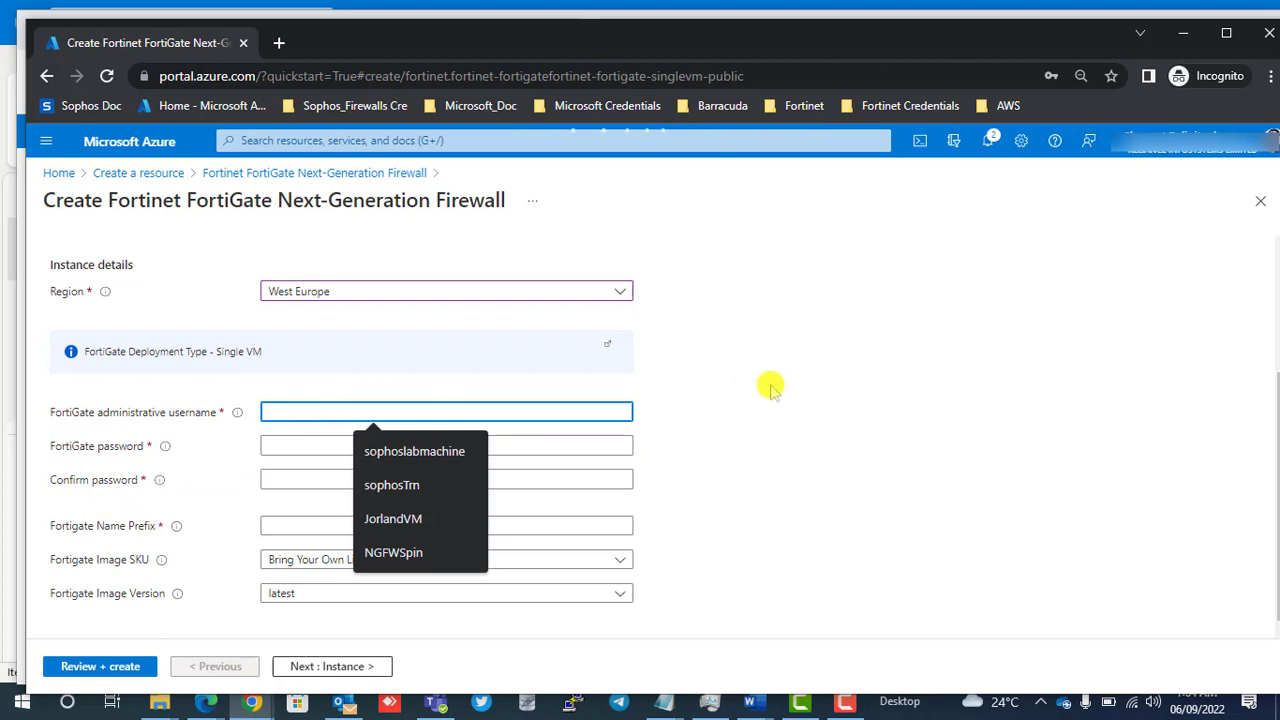
{"action": "type", "text": "Ad"}
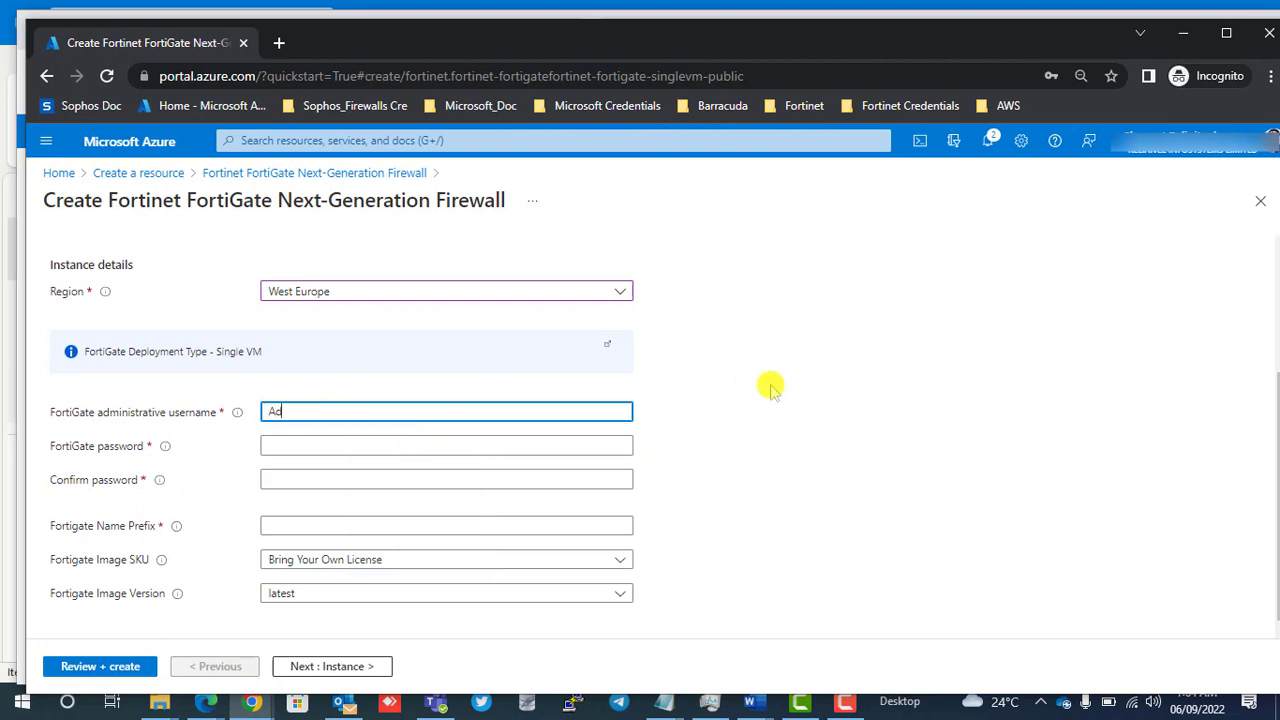
{"action": "key", "text": "BackSpace"}
{"action": "key", "text": "BackSpace"}
{"action": "type", "text": "Fortiadmin"}
{"action": "key", "text": "Tab"}
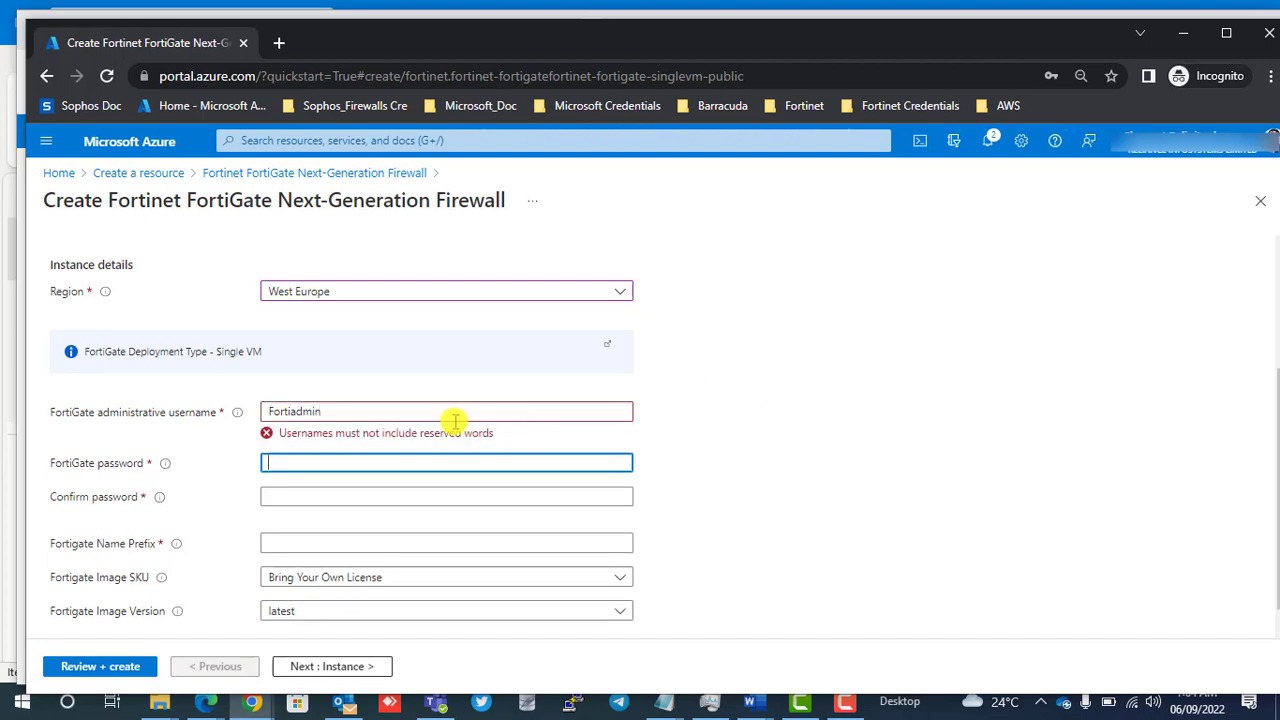
Try the variants FortiADmin@1 and Fortiadmin@ as the FortiGate administrative username.
{"action": "left_click", "coordinate": [422, 415]}
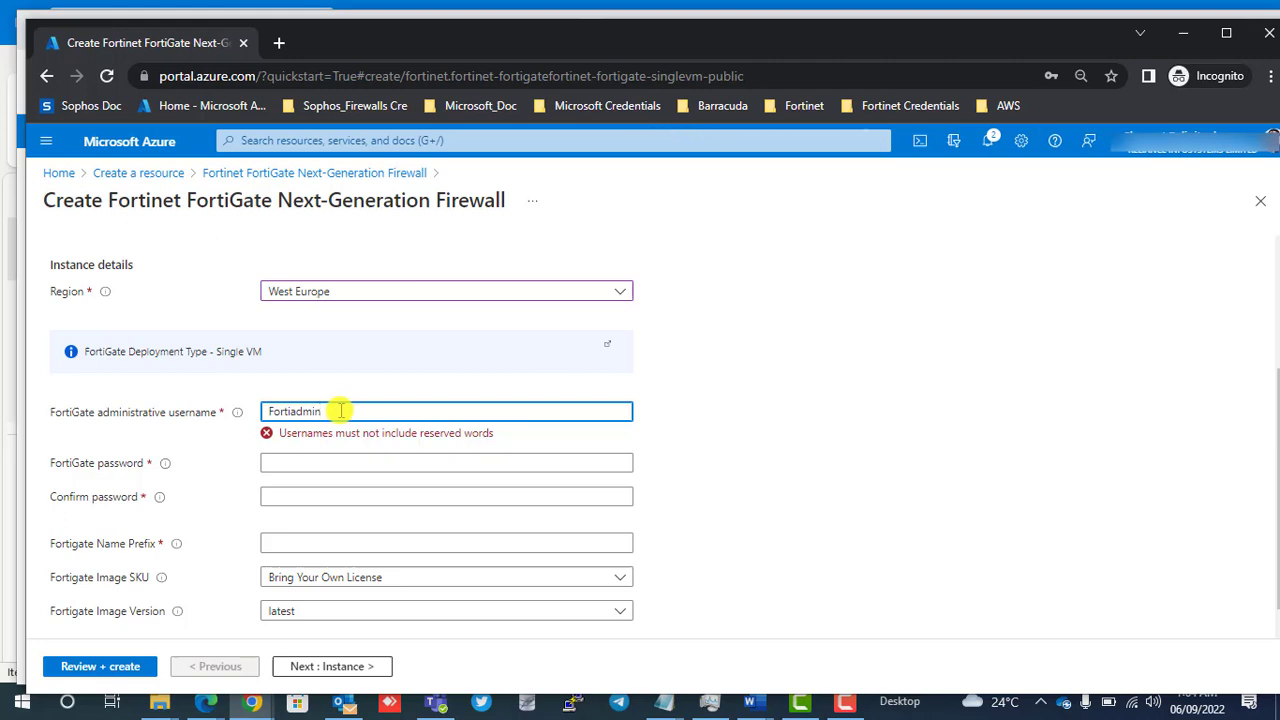
{"action": "type", "text": "0"}
{"action": "key", "text": "BackSpace"}
{"action": "key", "text": "BackSpace"}
{"action": "key", "text": "BackSpace"}
{"action": "key", "text": "BackSpace"}
{"action": "key", "text": "BackSpace"}
{"action": "key", "text": "BackSpace"}
{"action": "type", "text": "A"}
{"action": "type", "text": "D"}
{"action": "type", "text": "min"}
{"action": "type", "text": "0"}
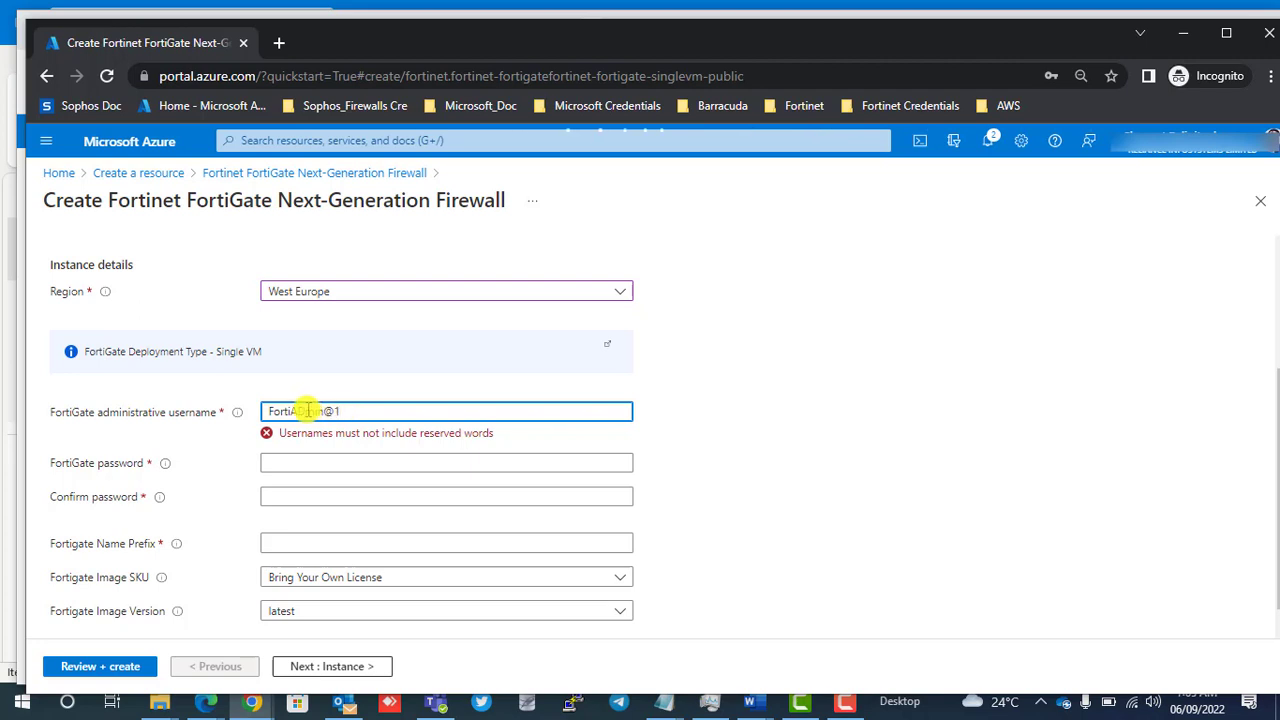
{"action": "type", "text": "1"}
{"action": "key", "text": "BackSpace"}
{"action": "key", "text": "BackSpace"}
{"action": "key", "text": "BackSpace"}
{"action": "type", "text": "d"}
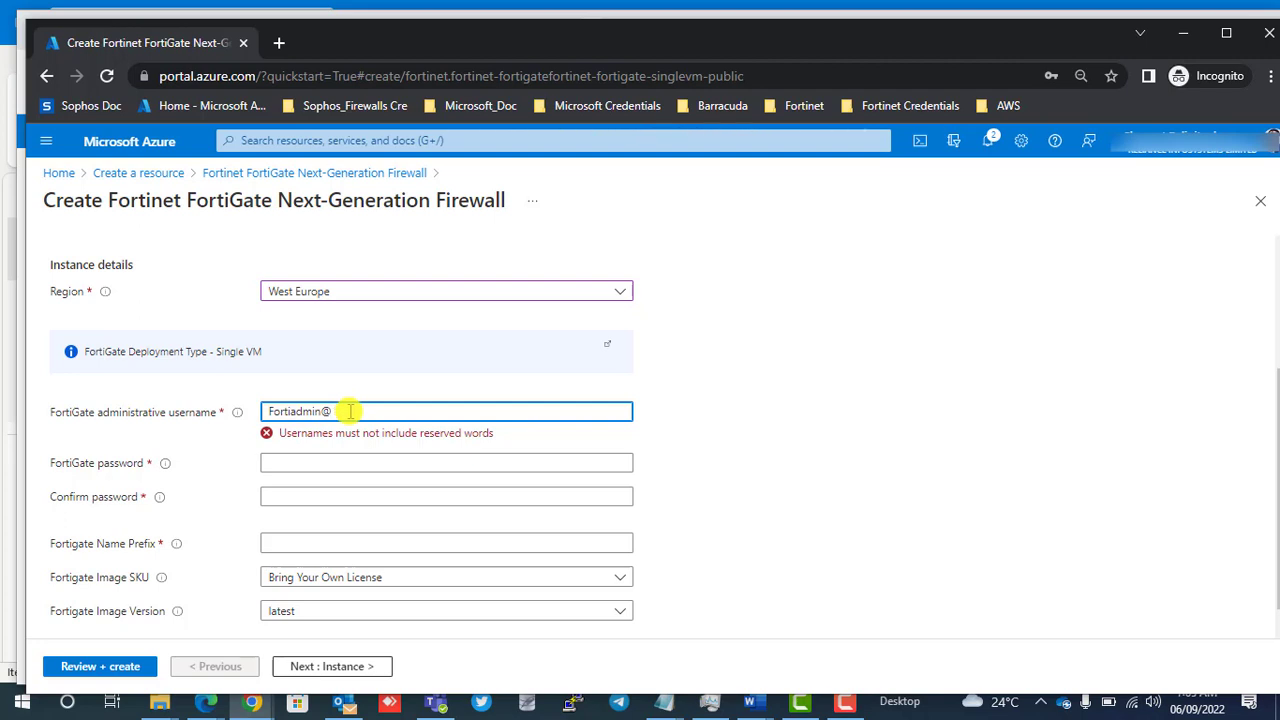
Replace the FortiGate administrative username with FortiFirewallDemo.
{"action": "key", "text": "BackSpace"}
{"action": "key", "text": "BackSpace"}
{"action": "key", "text": "BackSpace"}
{"action": "key", "text": "BackSpace"}
{"action": "key", "text": "BackSpace"}
{"action": "key", "text": "BackSpace"}
{"action": "key", "text": "BackSpace"}
{"action": "key", "text": "BackSpace"}
{"action": "key", "text": "BackSpace"}
{"action": "key", "text": "BackSpace"}
{"action": "key", "text": "BackSpace"}
{"action": "type", "text": "FortiFirewall"}
{"action": "type", "text": "Demo"}
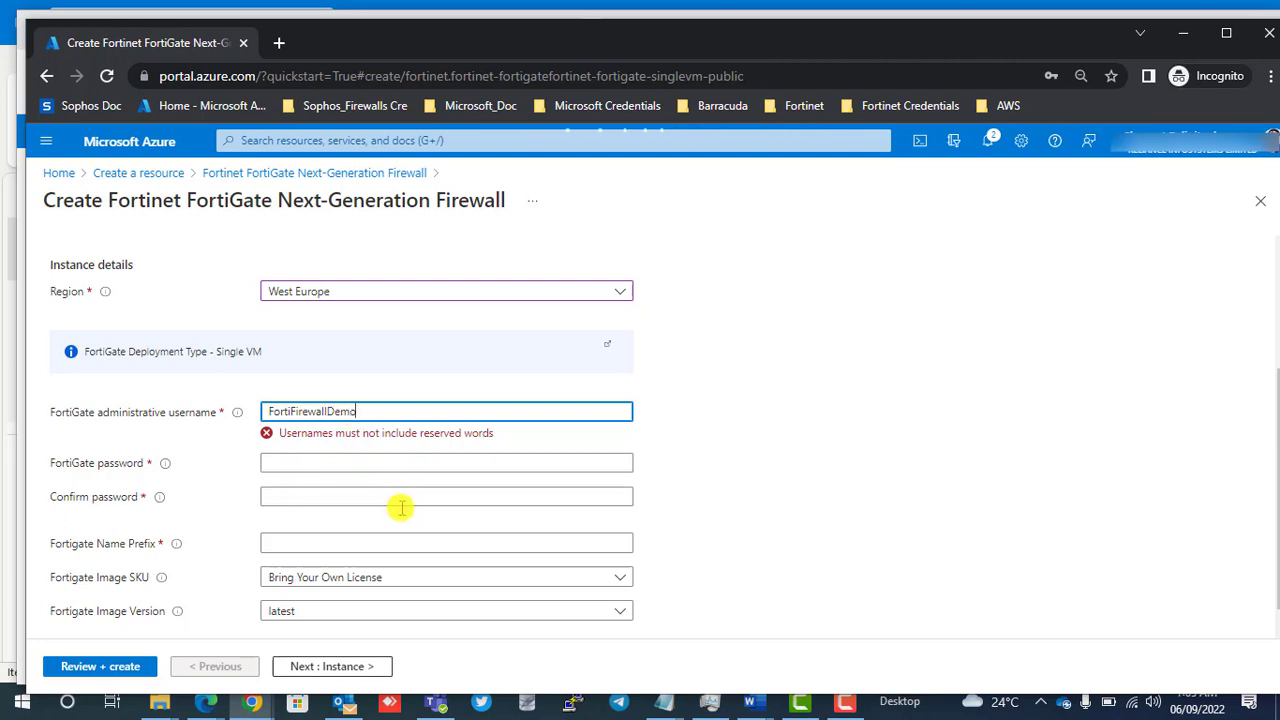
Enter the FortiGate password and repeat it in the password confirmation field.
{"action": "left_click", "coordinate": [394, 461]}
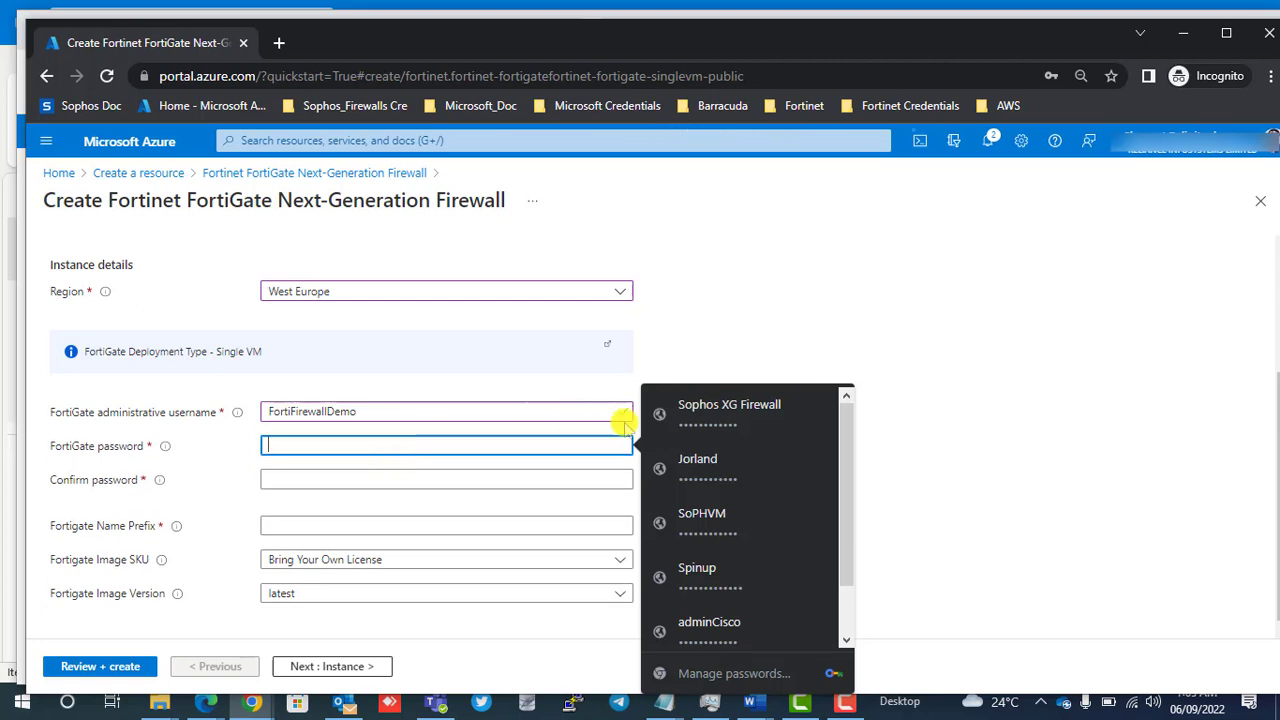
{"action": "left_click", "coordinate": [774, 323]}
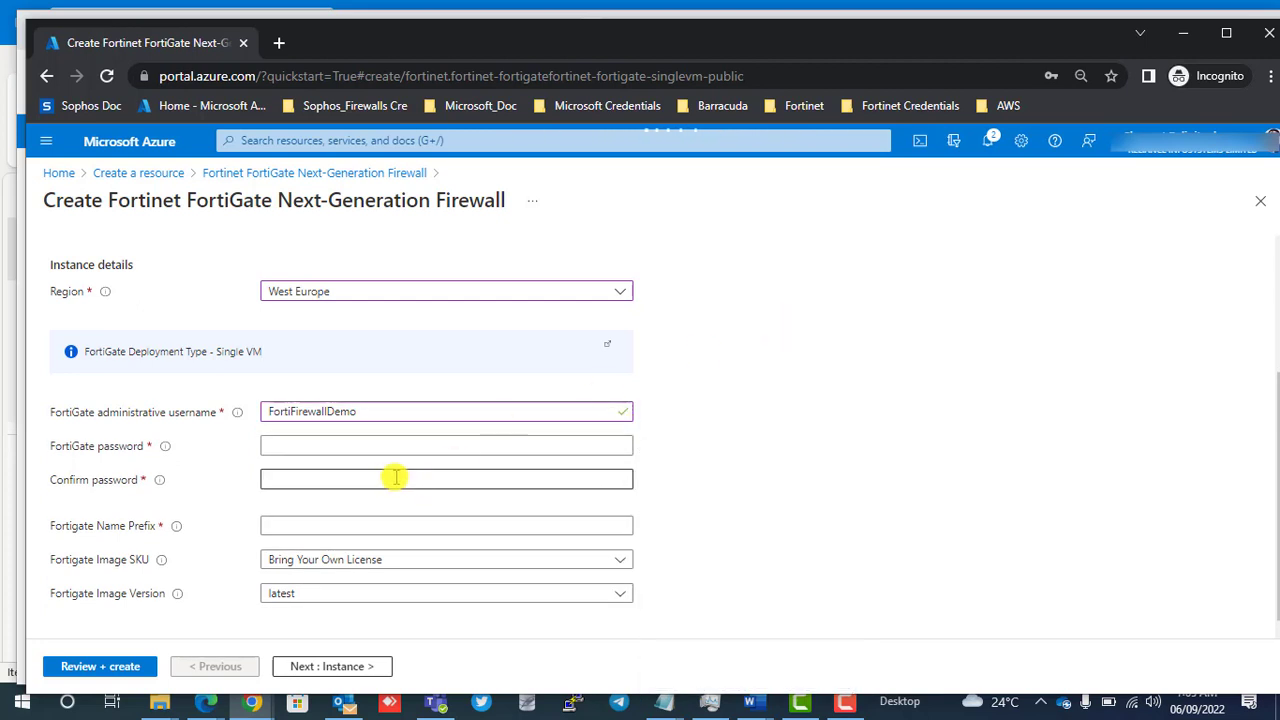
{"action": "left_click", "coordinate": [350, 440]}
{"action": "type", "text": "*****"}
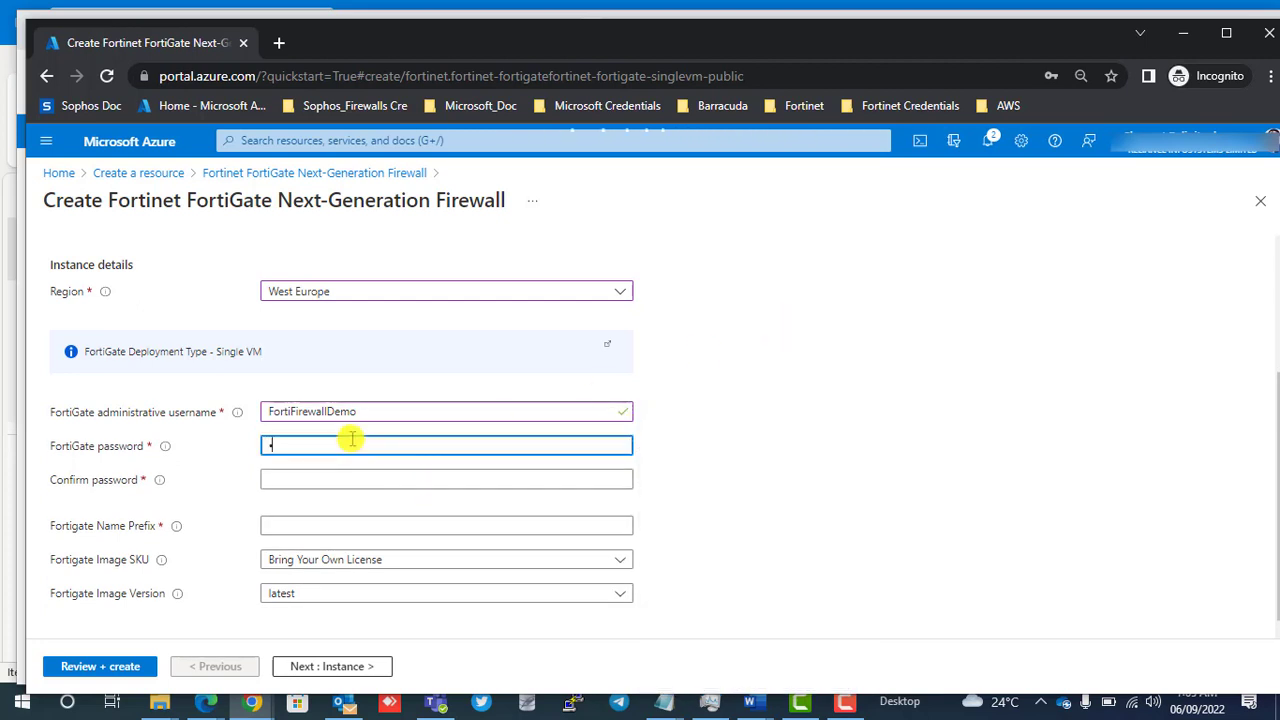
{"action": "type", "text": "*******"}
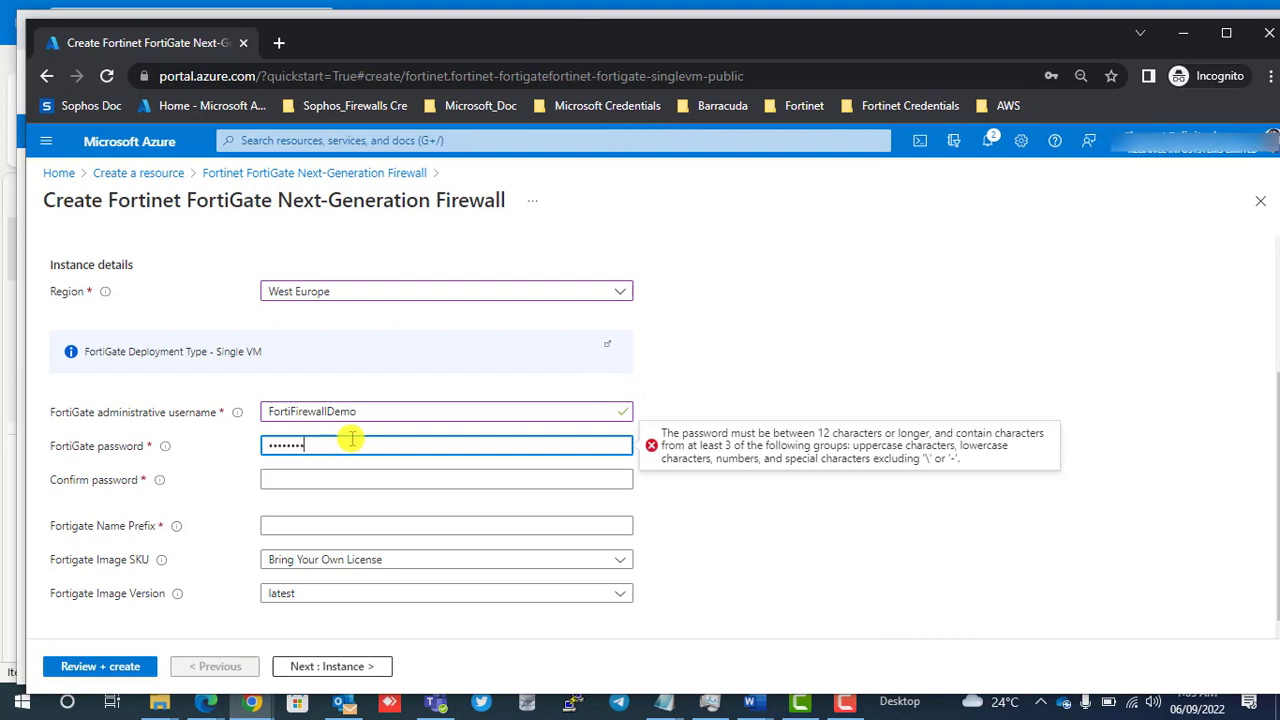
{"action": "key", "text": "Tab"}
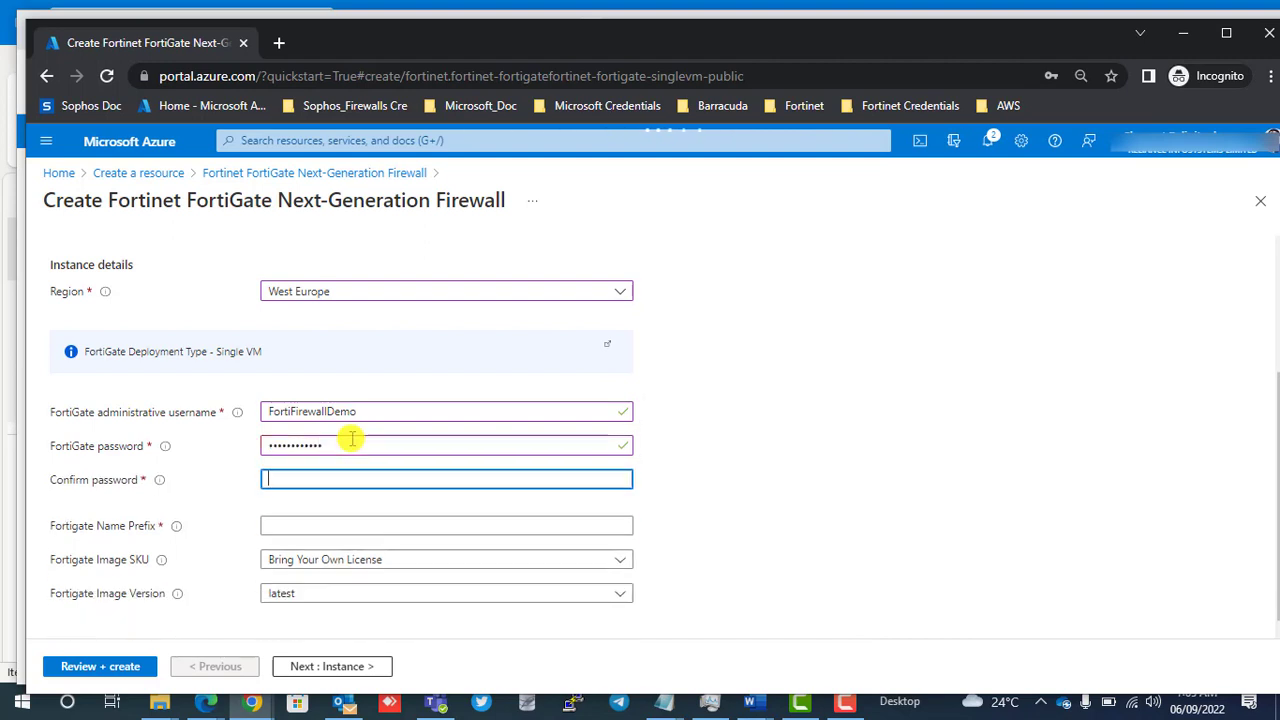
{"action": "type", "text": "******"}
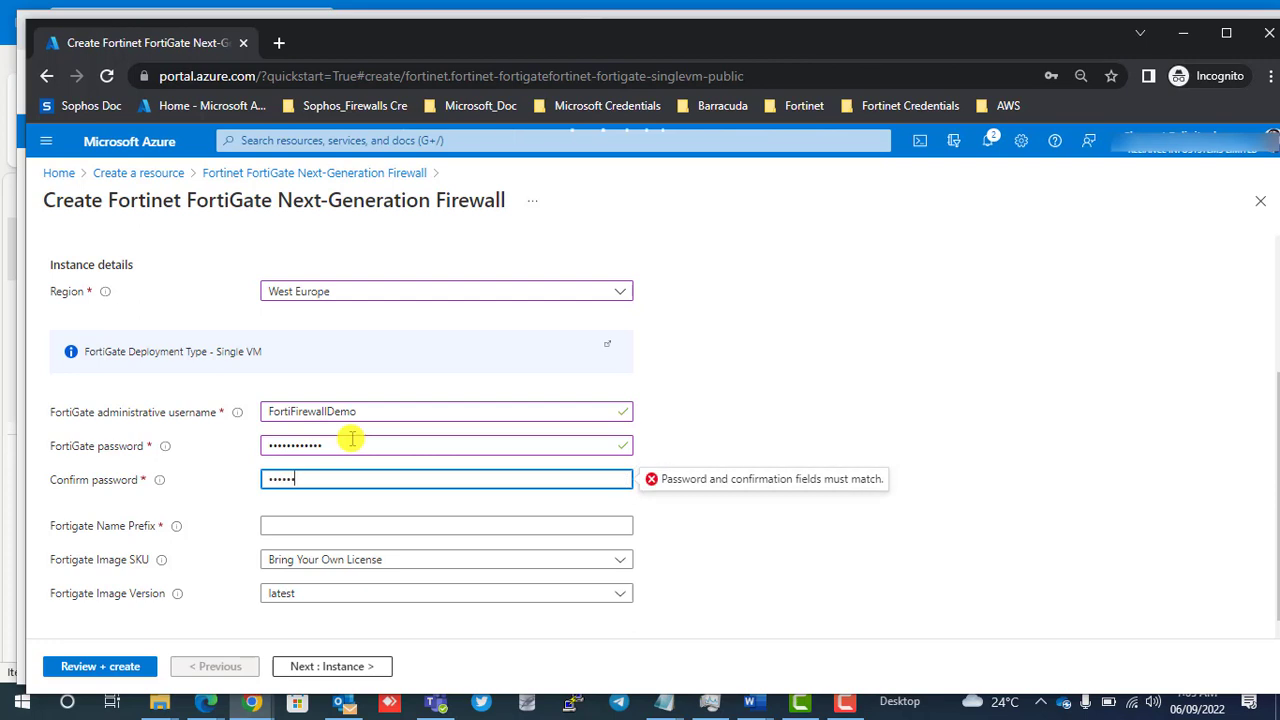
{"action": "key", "text": "BackSpace"}
{"action": "key", "text": "BackSpace"}
{"action": "key", "text": "BackSpace"}
{"action": "key", "text": "BackSpace"}
{"action": "key", "text": "BackSpace"}
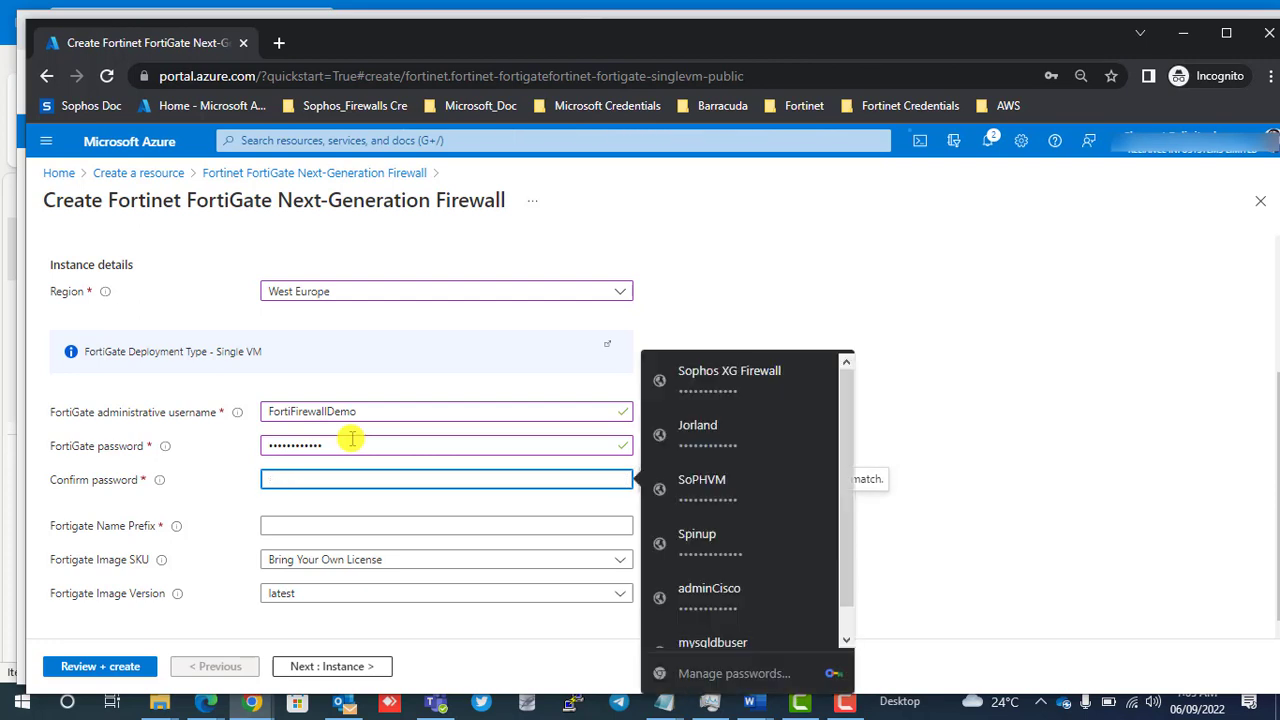
{"action": "type", "text": "************"}
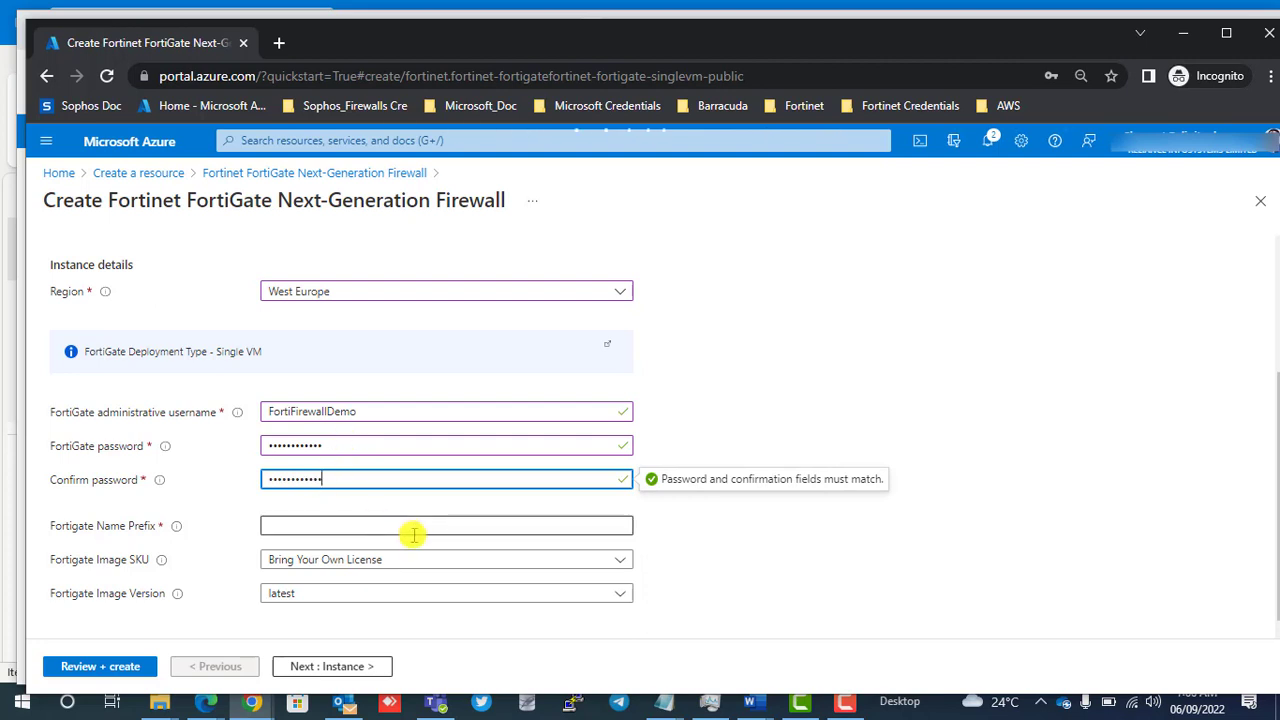
Set the Fortigate Name Prefix to FW.
{"action": "left_click", "coordinate": [376, 521]}
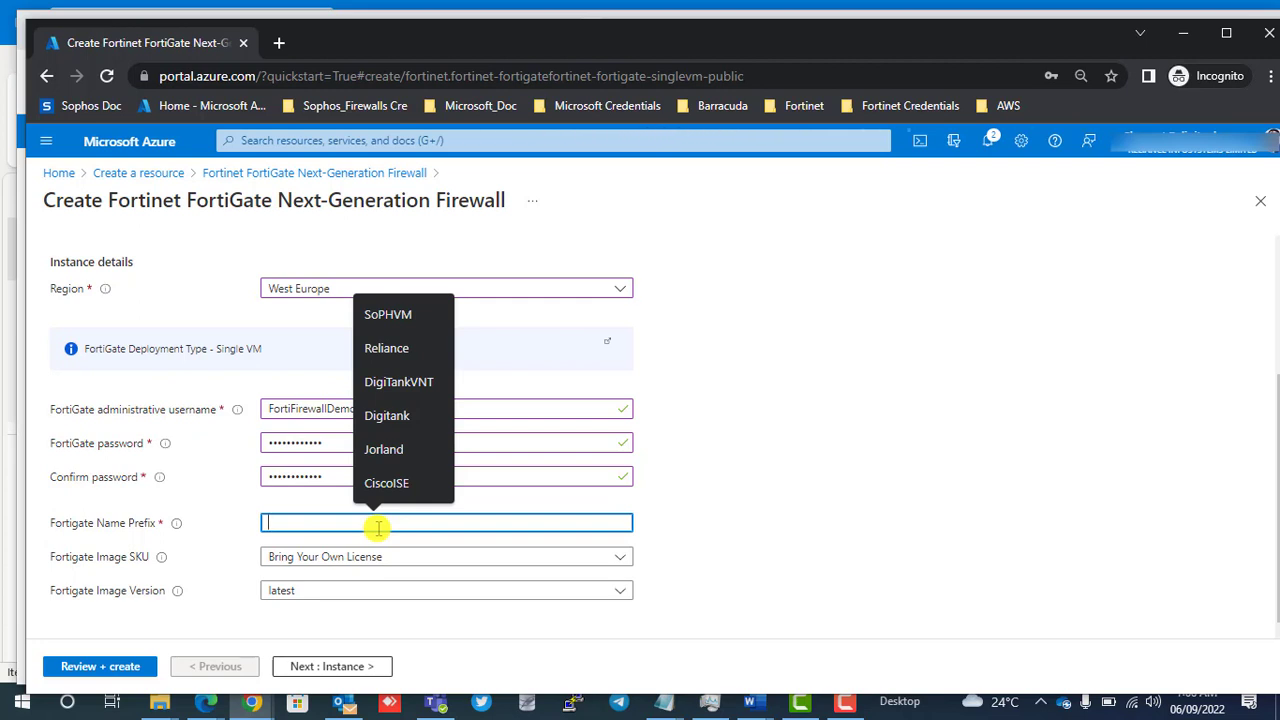
{"action": "type", "text": "FW"}
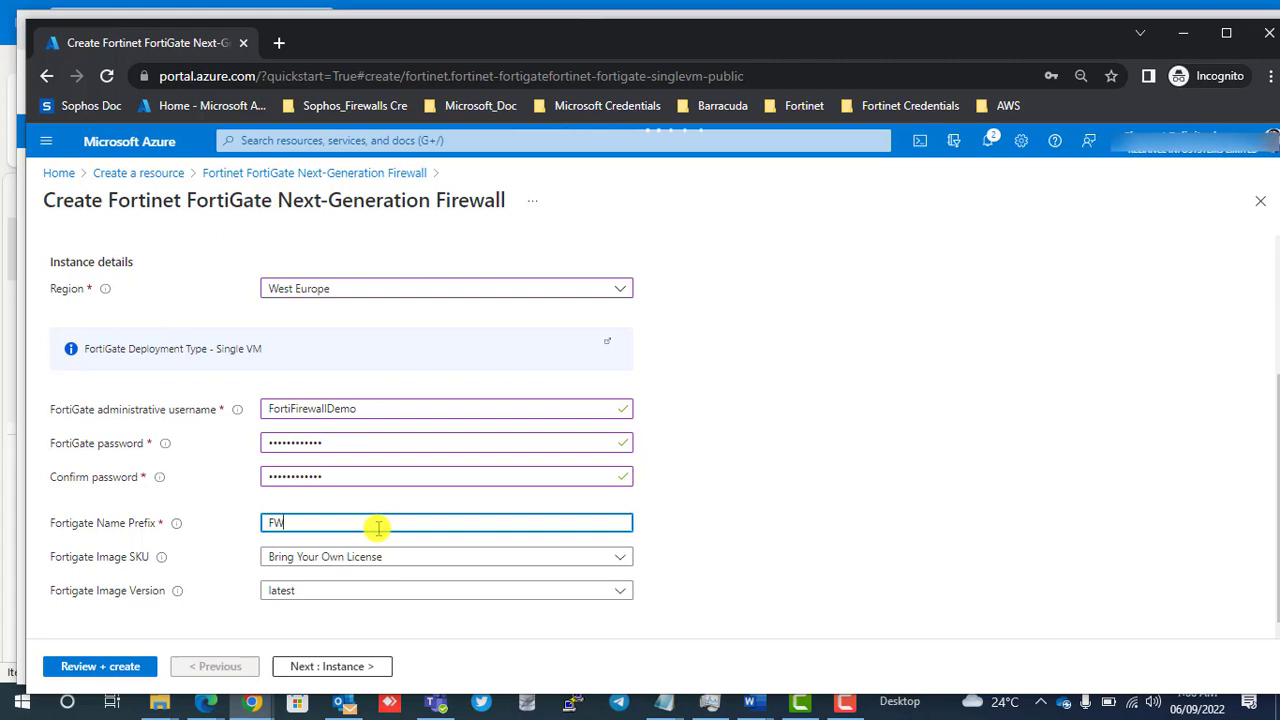
{"action": "left_click", "coordinate": [686, 531]}
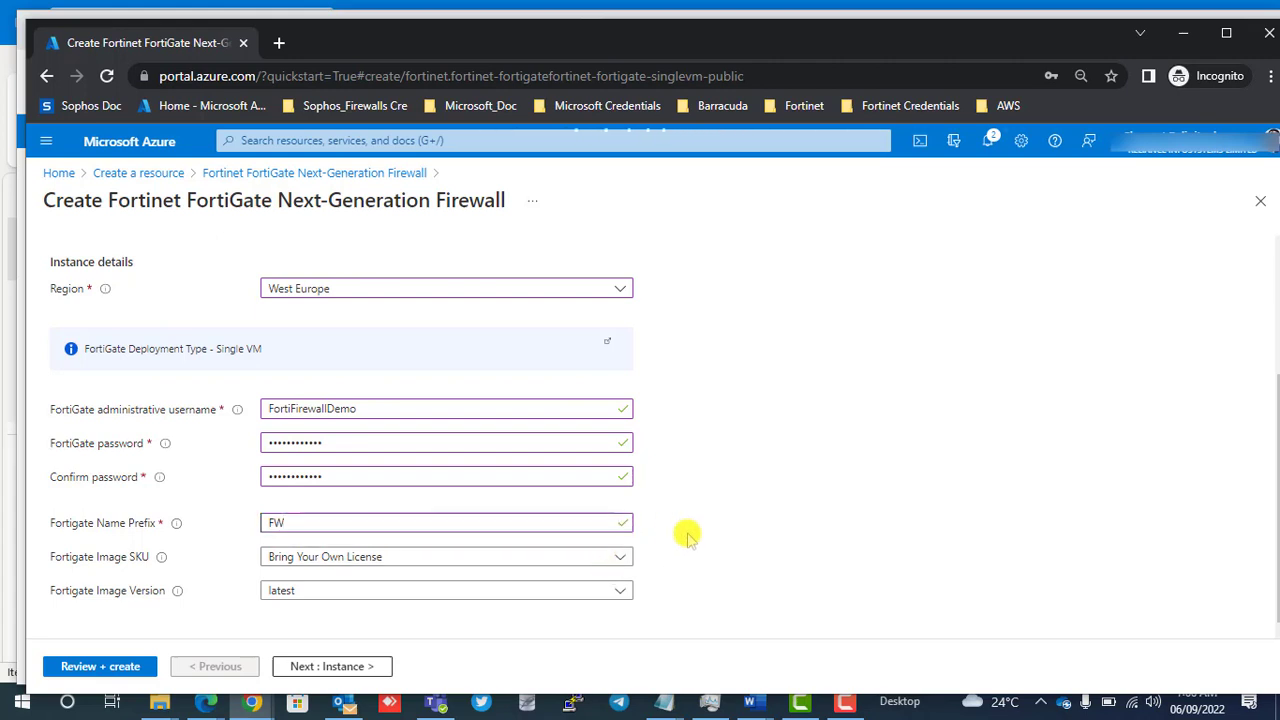
Choose Bring Your Own License as the Fortigate image SKU and latest as the image version.
{"action": "left_click", "coordinate": [622, 557]}
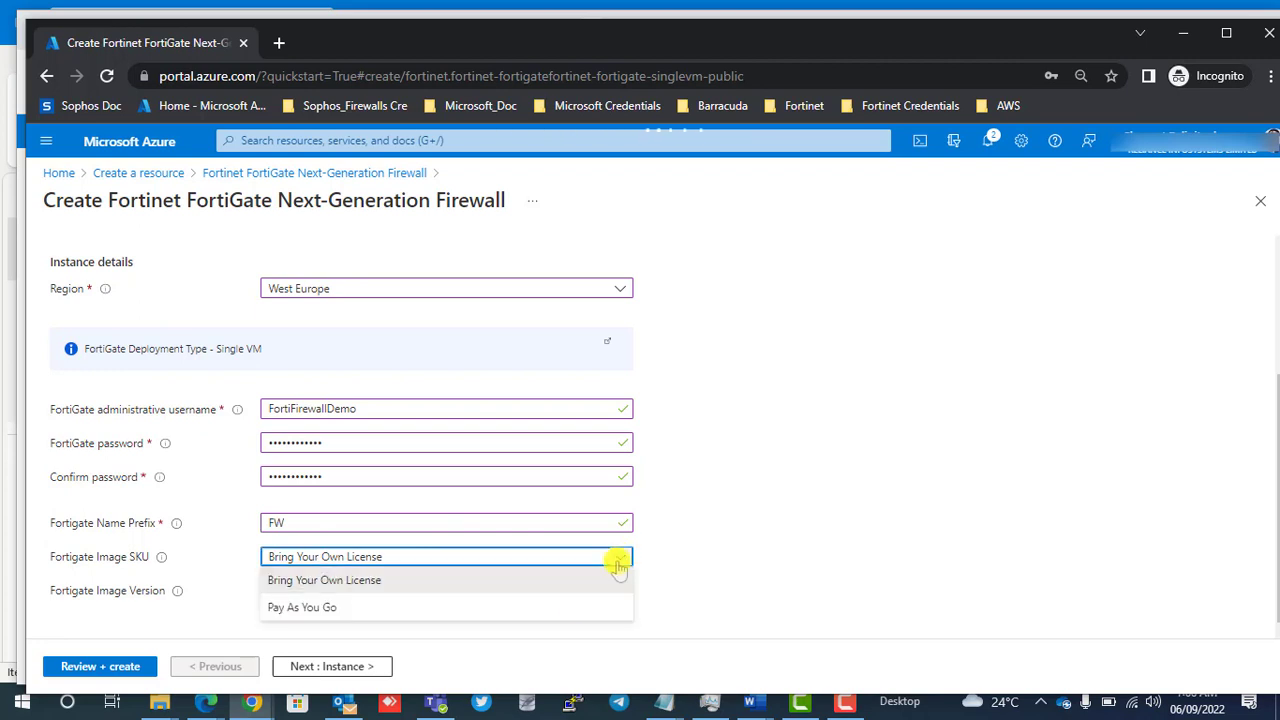
{"action": "left_click", "coordinate": [471, 587]}
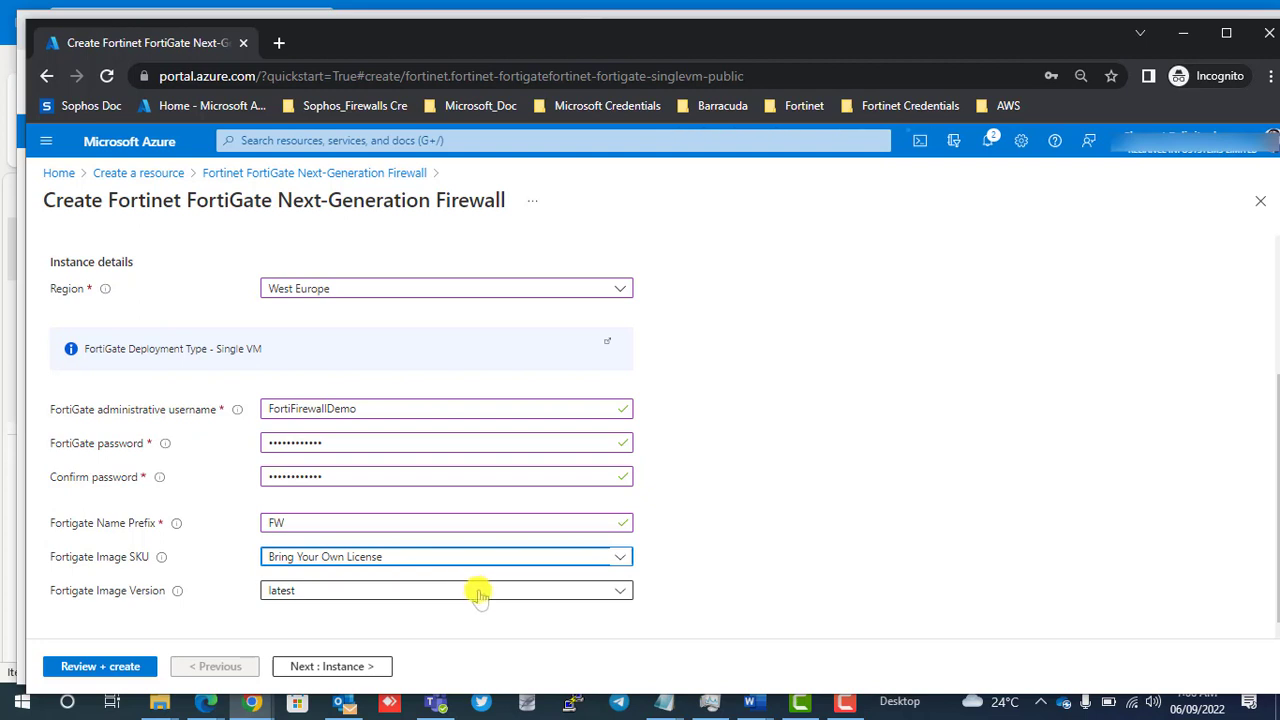
{"action": "left_click", "coordinate": [437, 590]}
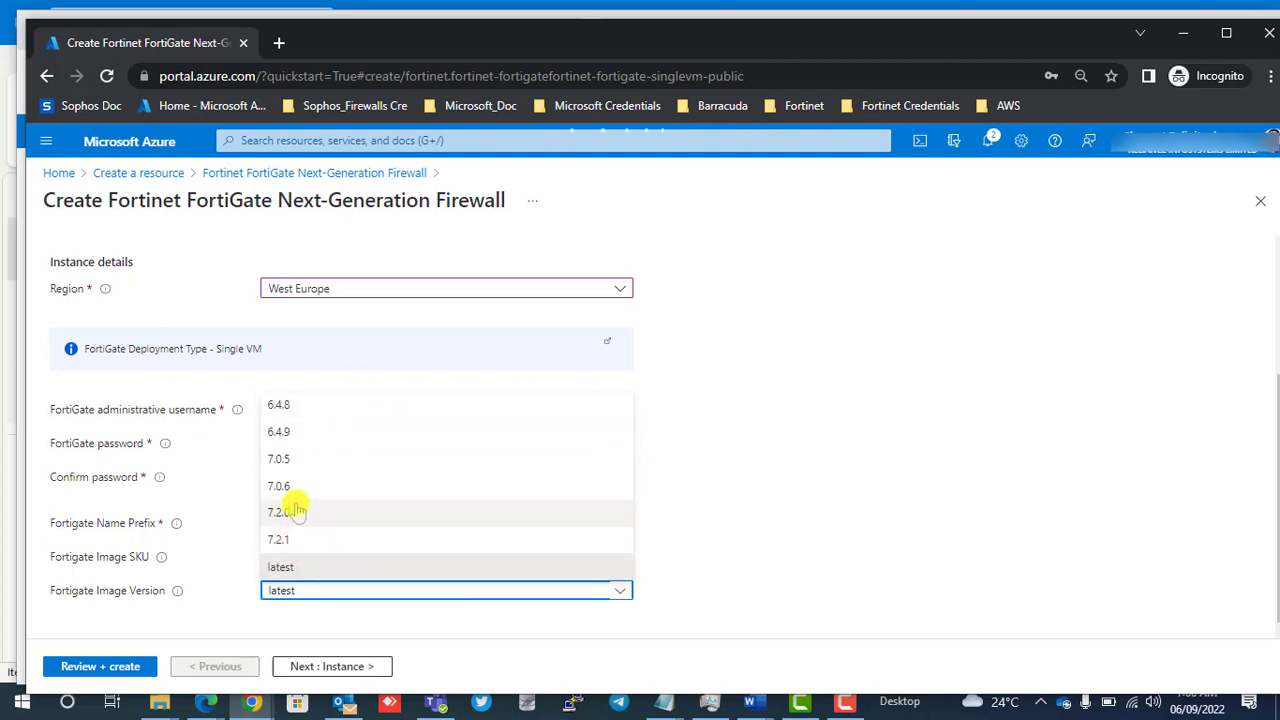
{"action": "left_click", "coordinate": [297, 568]}
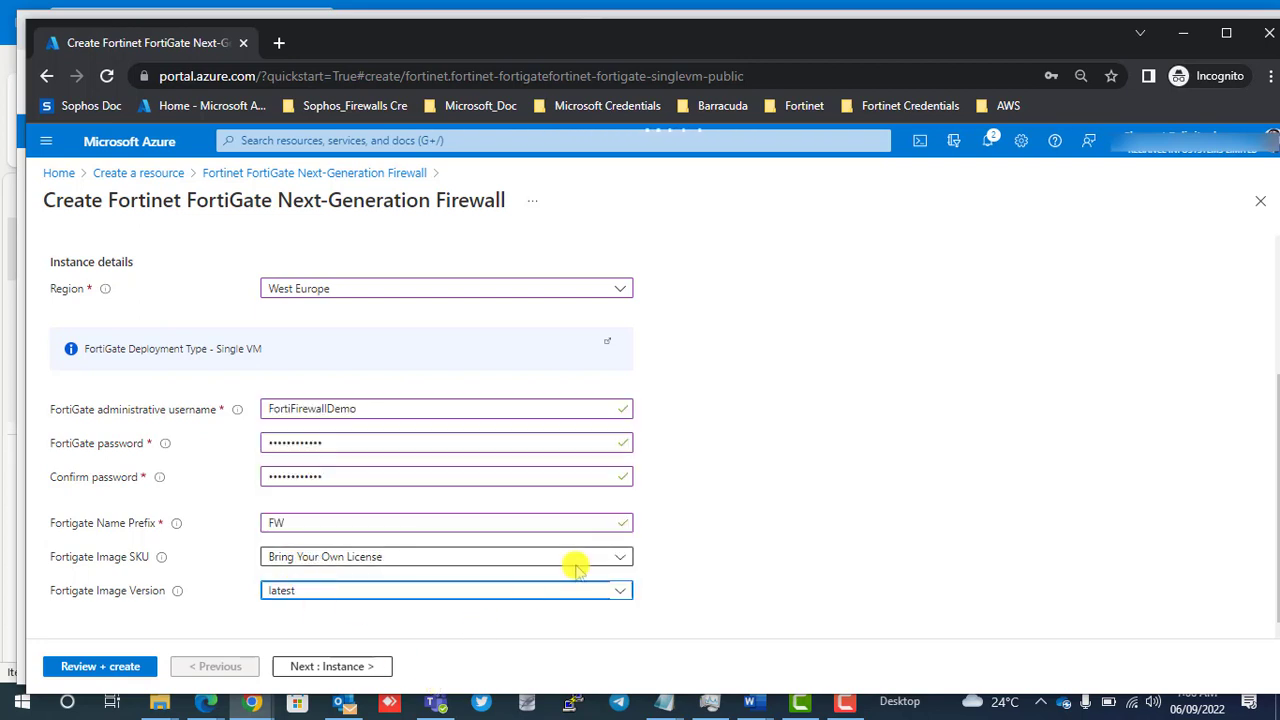
Continue to the Instance settings and review the VM size, availability option, FortiGate license and virtual machine name.
{"action": "left_click", "coordinate": [364, 670]}
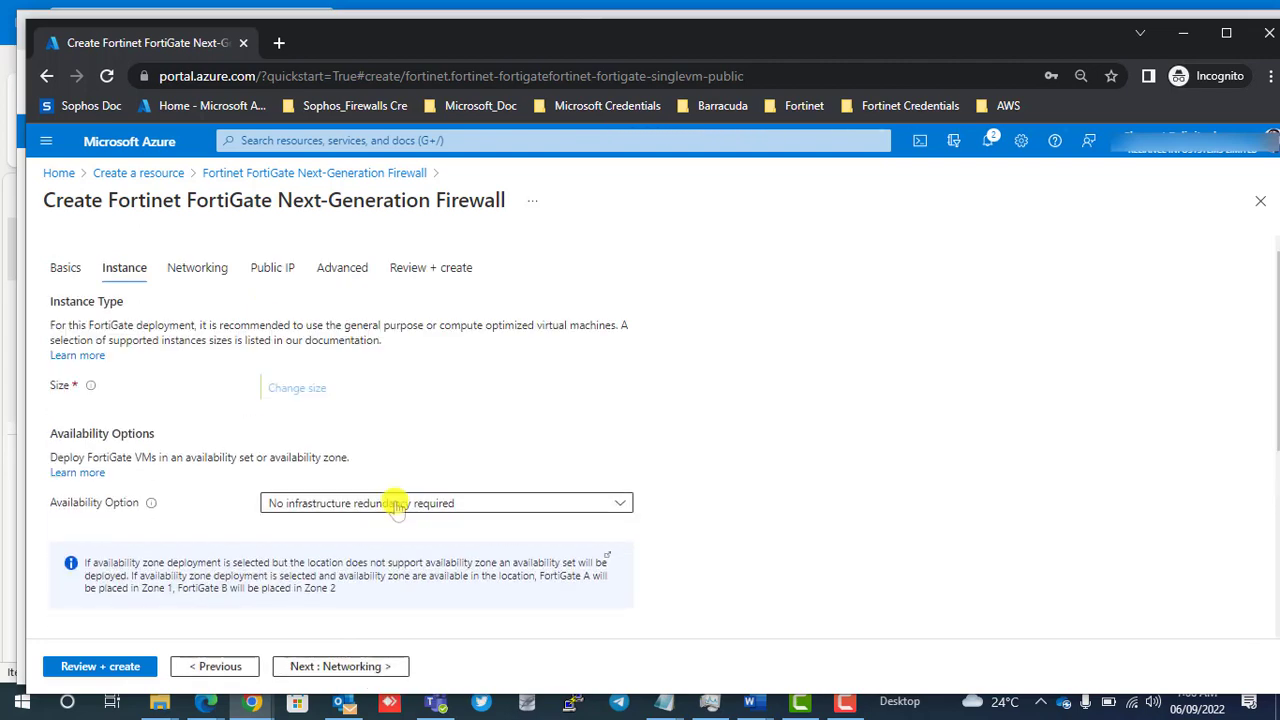
{"action": "scroll", "coordinate": [397, 507], "scroll_direction": "down", "scroll_amount": 3}
{"action": "scroll", "coordinate": [397, 507], "scroll_direction": "down", "scroll_amount": 2}
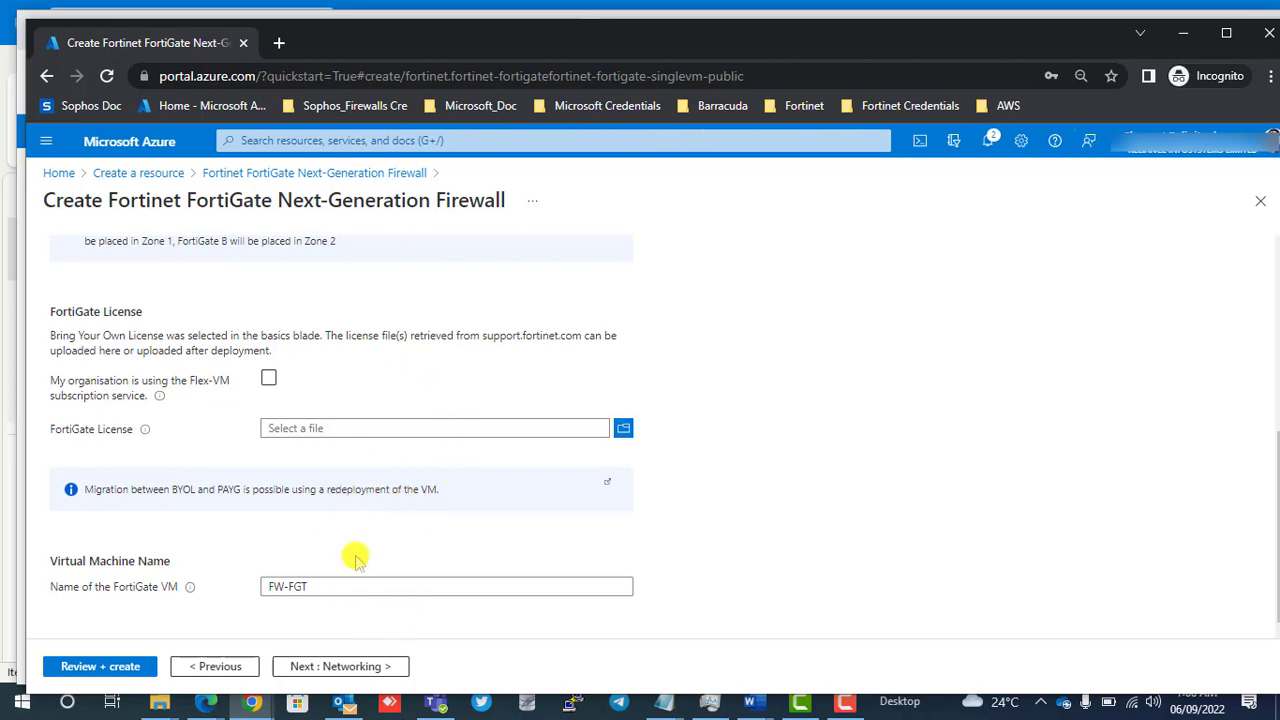
{"action": "scroll", "coordinate": [357, 557], "scroll_direction": "up", "scroll_amount": 1}
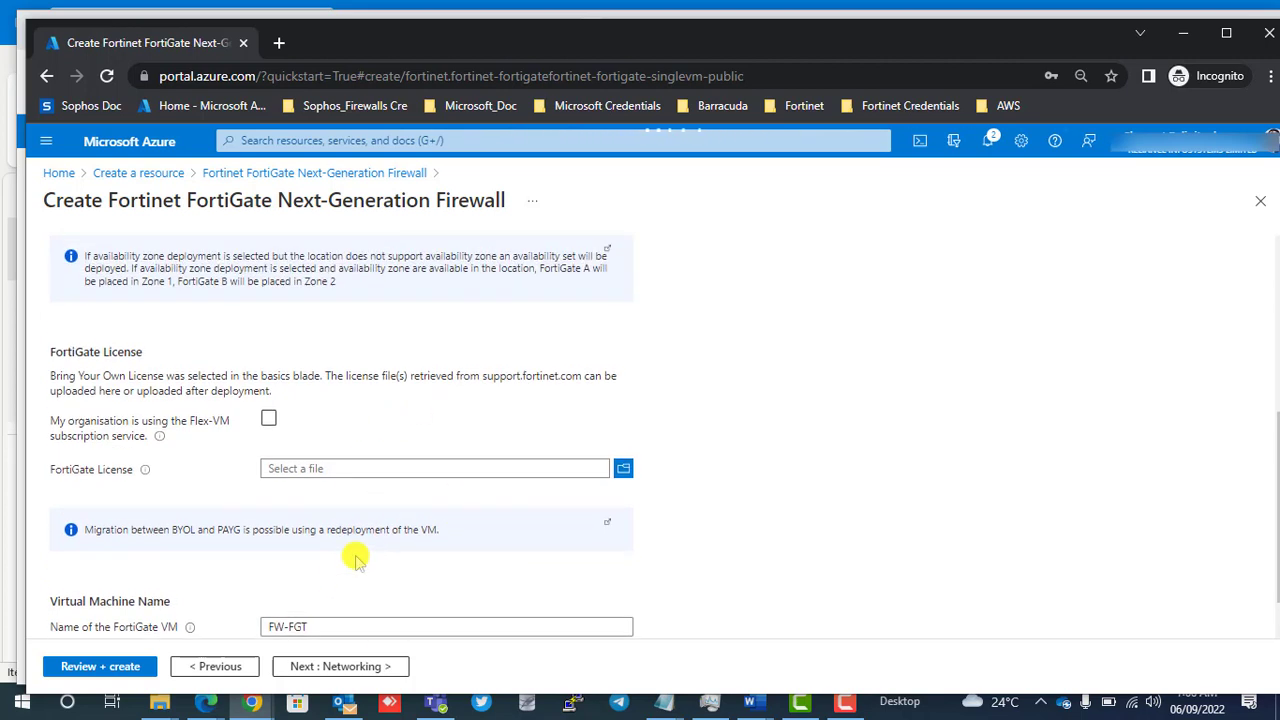
{"action": "scroll", "coordinate": [357, 557], "scroll_direction": "down", "scroll_amount": 1}
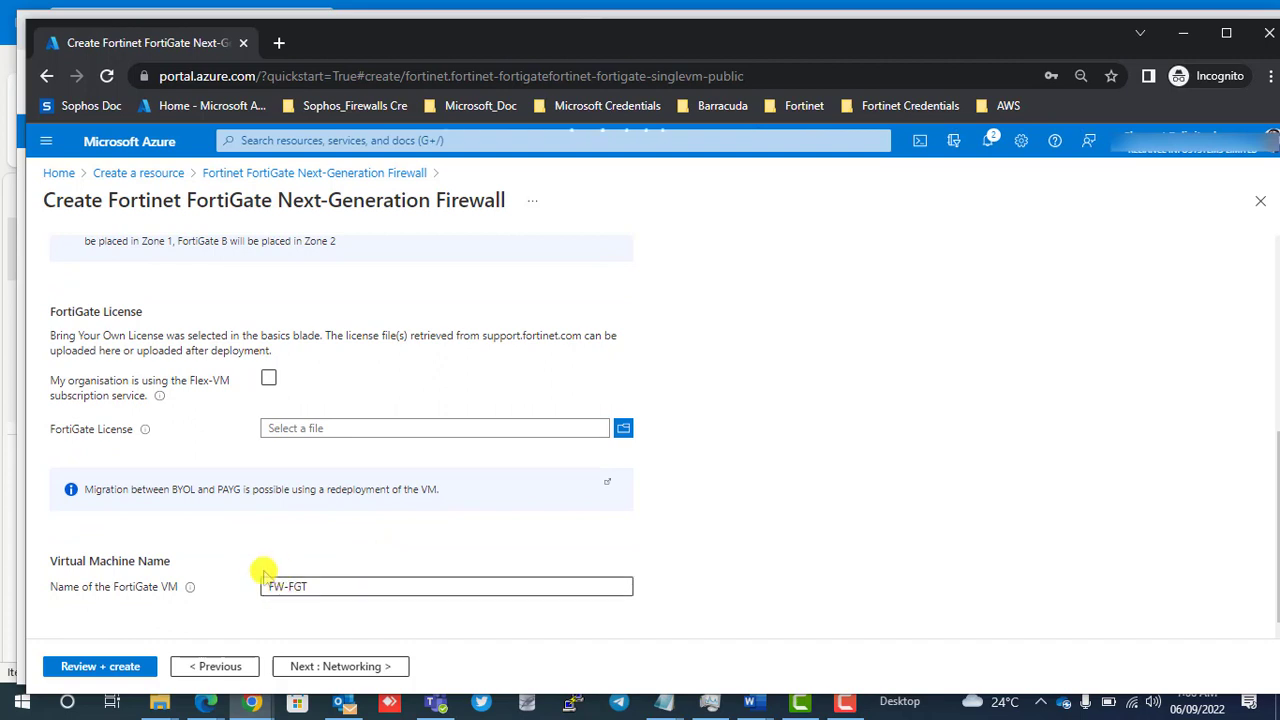
{"action": "left_click", "coordinate": [272, 587]}
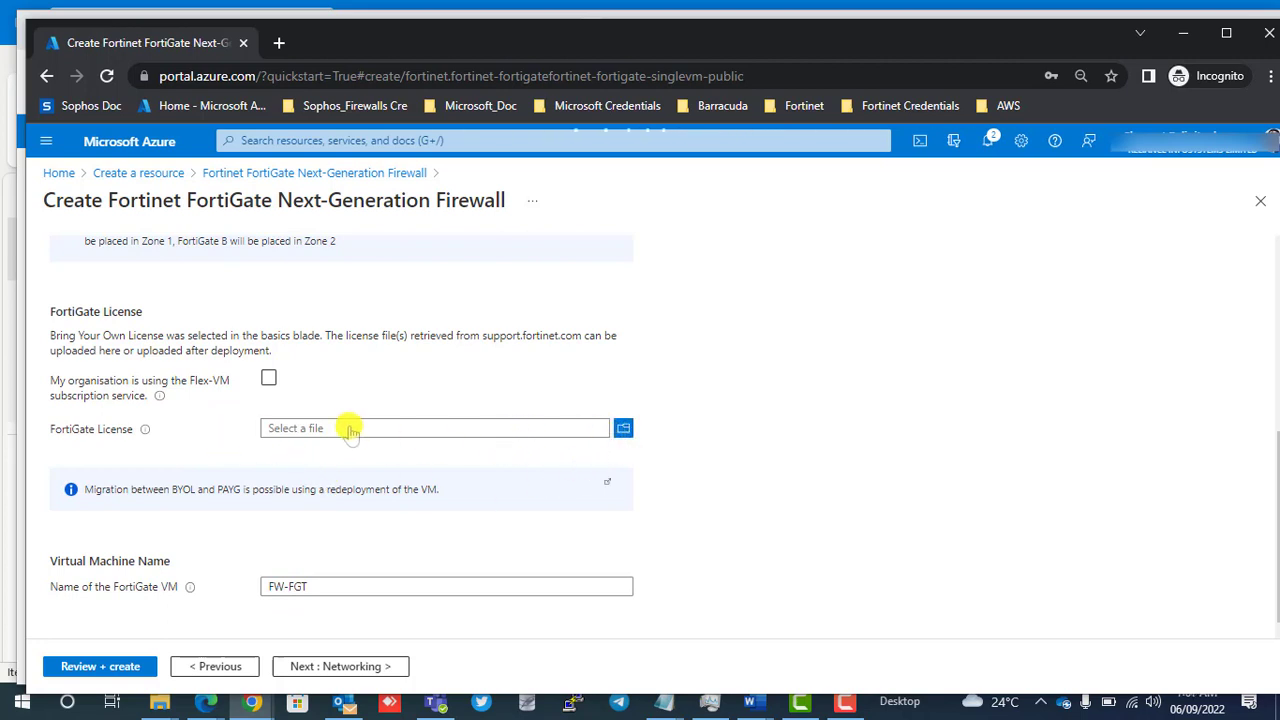
{"action": "scroll", "coordinate": [350, 430], "scroll_direction": "up", "scroll_amount": 3}
{"action": "scroll", "coordinate": [350, 430], "scroll_direction": "up", "scroll_amount": 1}
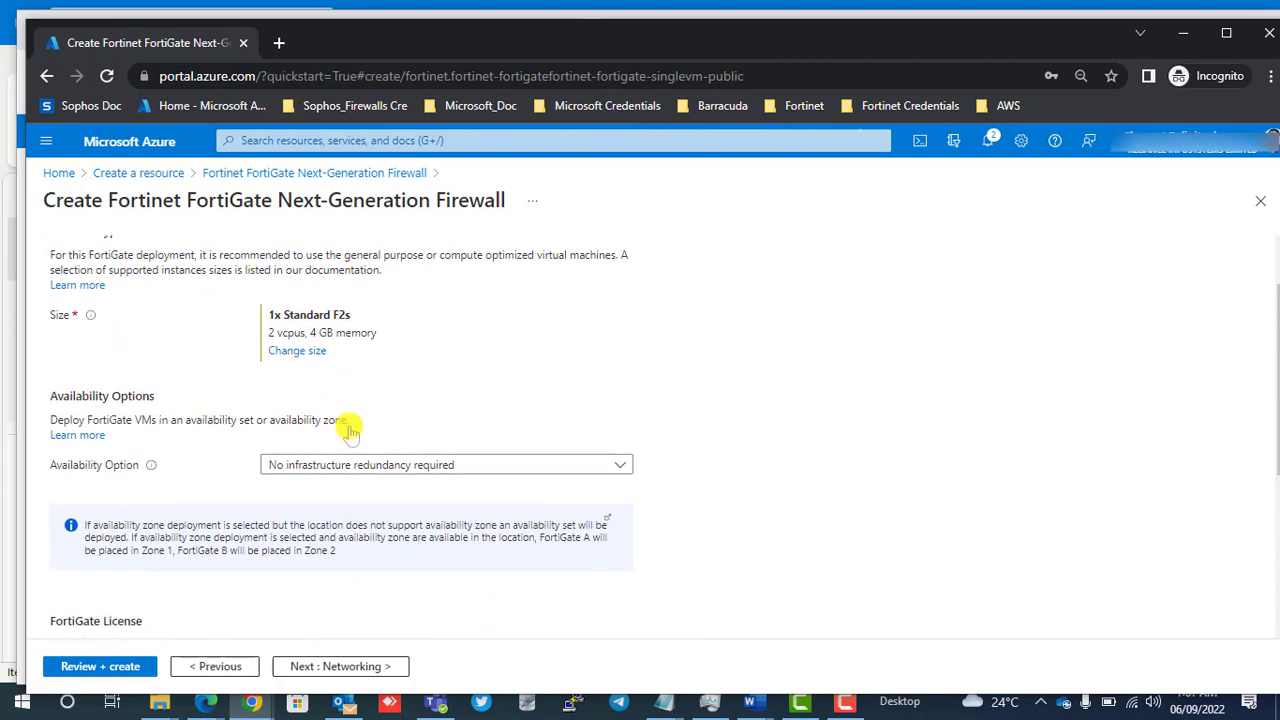
{"action": "scroll", "coordinate": [350, 430], "scroll_direction": "up", "scroll_amount": 1}
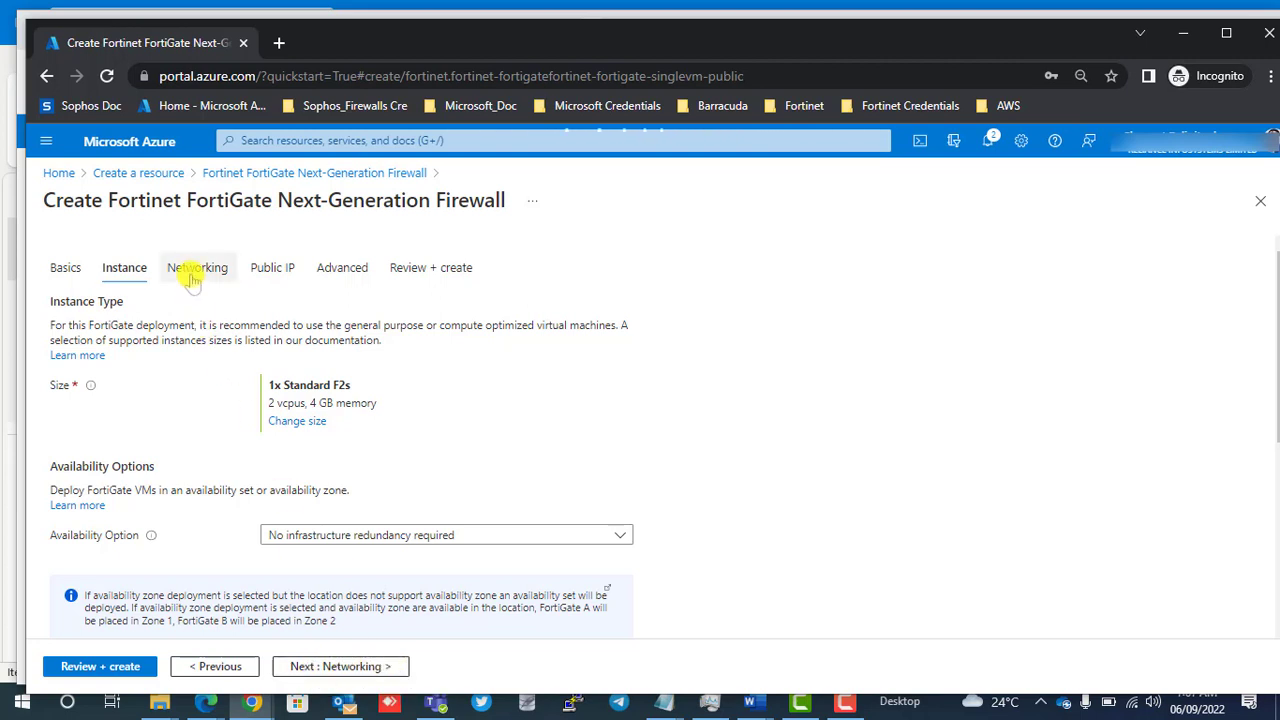
Continue to the Networking settings, select the new FW-VNET virtual network and review the subnets and accelerated networking option.
{"action": "left_click", "coordinate": [365, 667]}
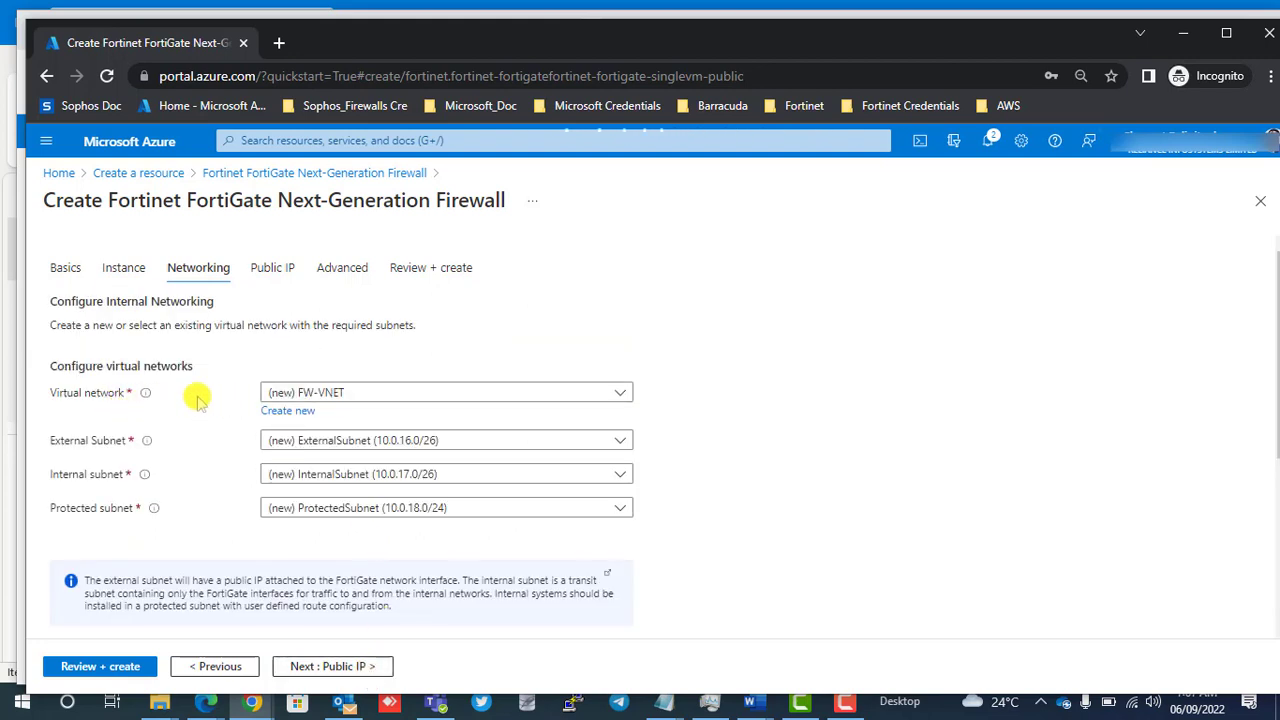
{"action": "left_click", "coordinate": [446, 397]}
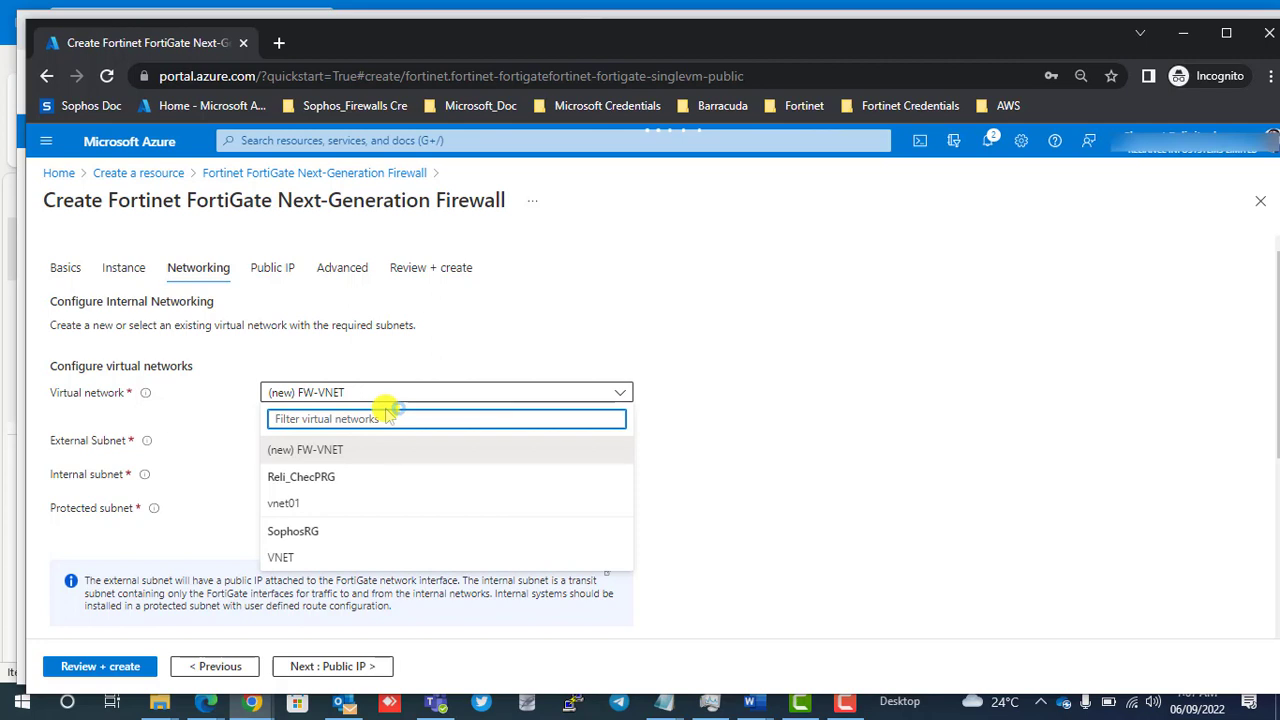
{"action": "left_click", "coordinate": [343, 449]}
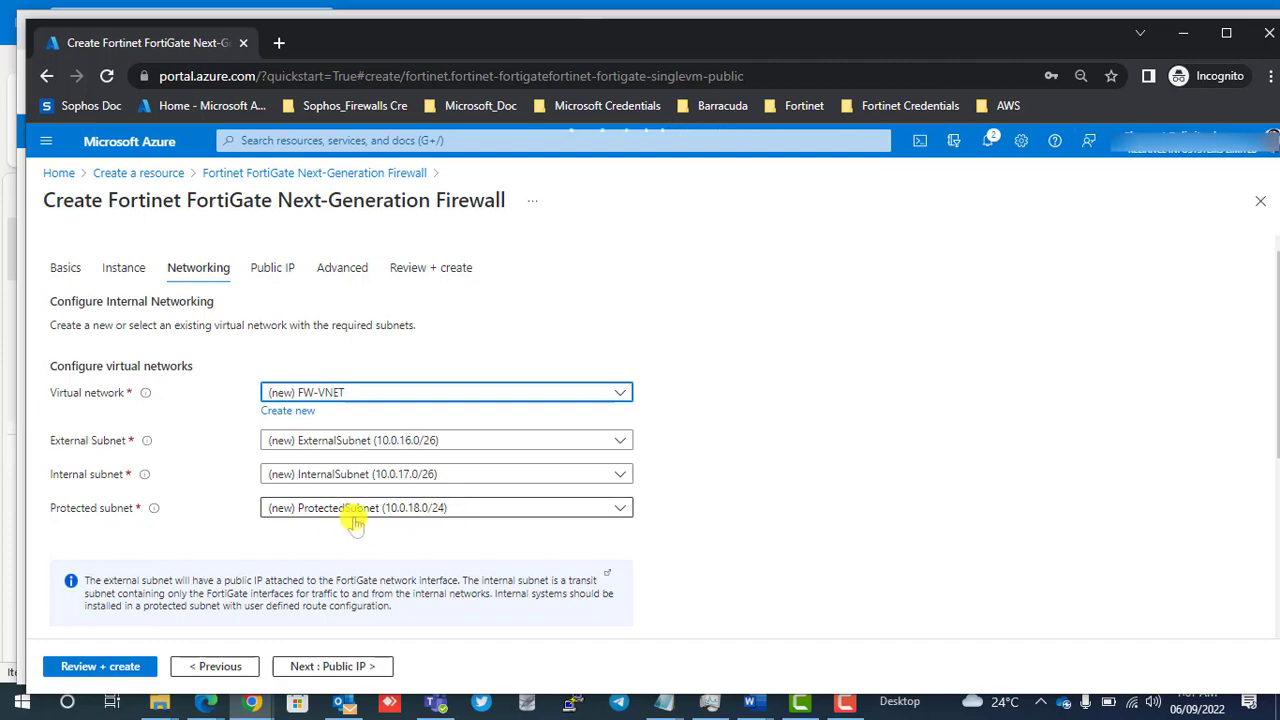
{"action": "scroll", "coordinate": [355, 522], "scroll_direction": "down", "scroll_amount": 5}
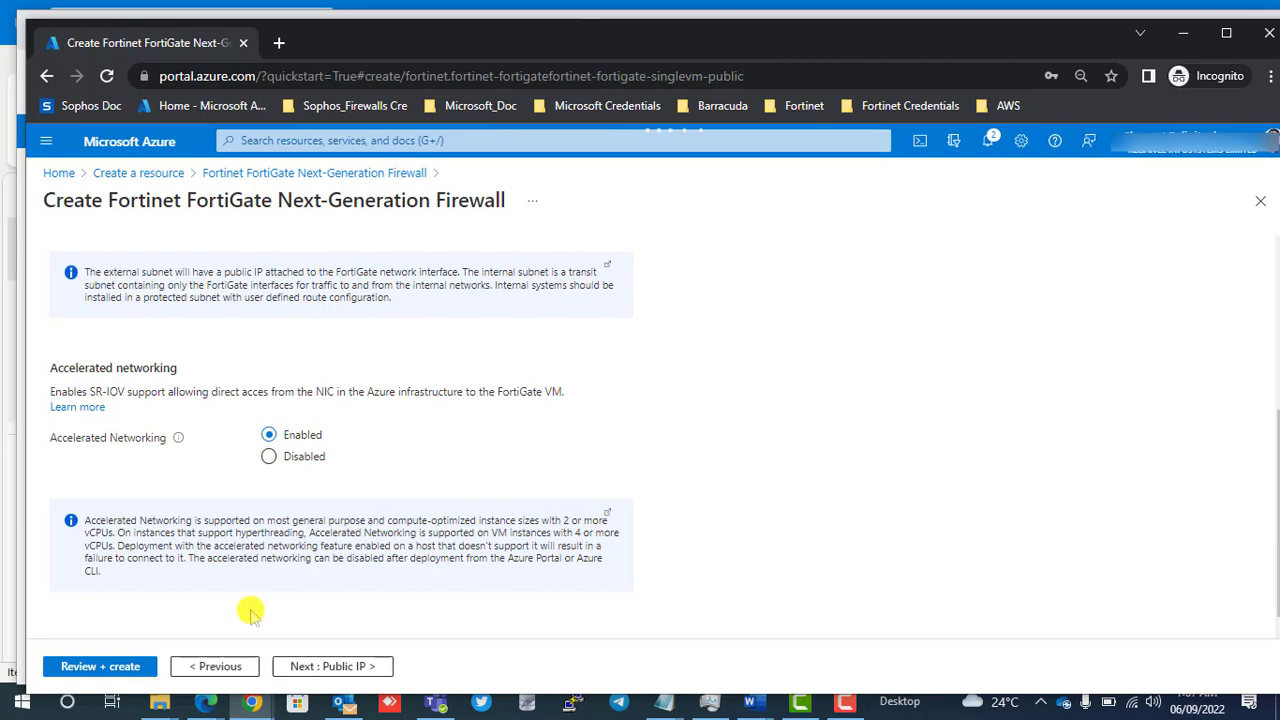
Continue to the Public IP settings and keep the new FW-FGT-PIP as the public IP address.
{"action": "left_click", "coordinate": [332, 667]}
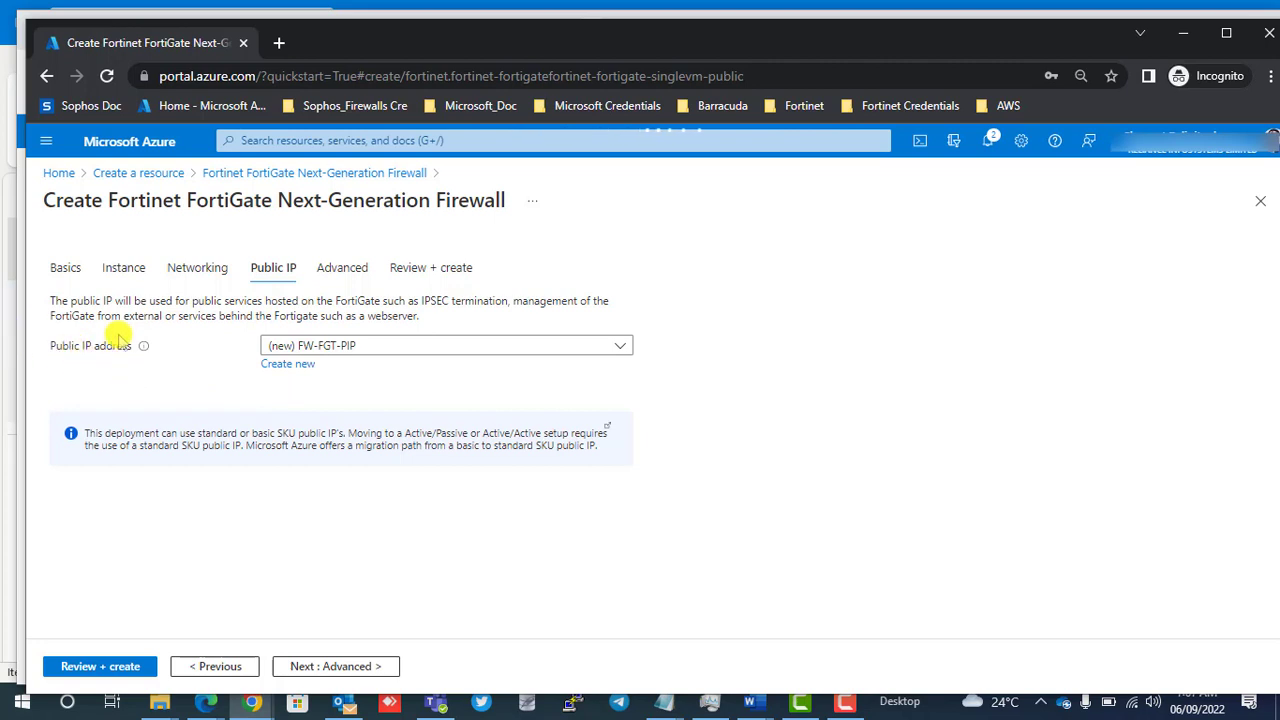
{"action": "left_click", "coordinate": [406, 346]}
{"action": "left_click", "coordinate": [198, 393]}
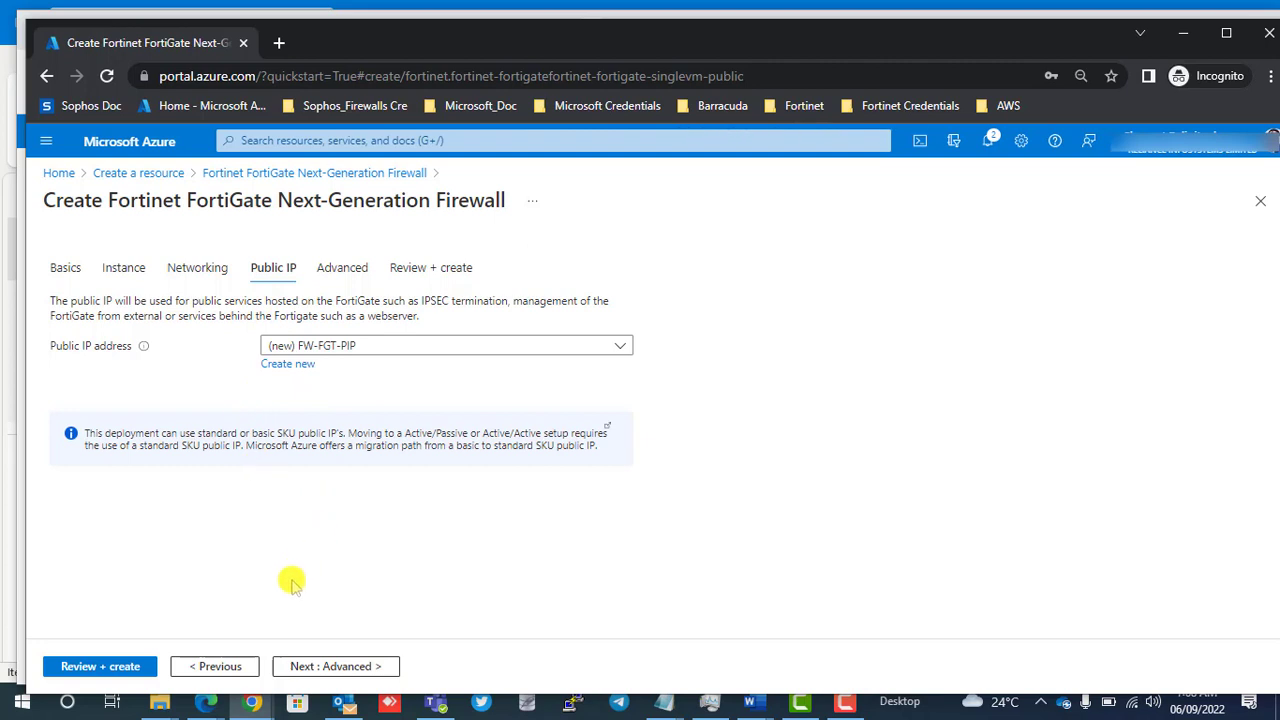
Continue to the Advanced settings and review the FortiManager connection and custom data options.
{"action": "left_click", "coordinate": [357, 668]}
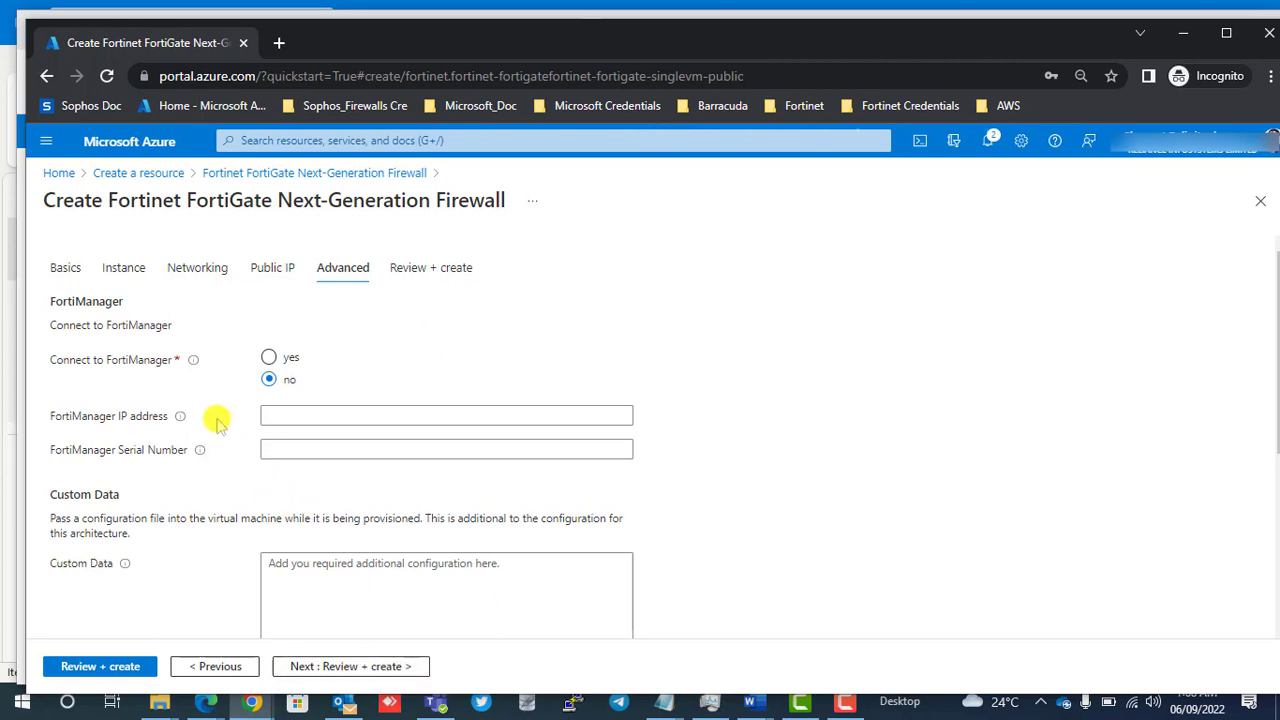
{"action": "scroll", "coordinate": [199, 388], "scroll_direction": "down", "scroll_amount": 1}
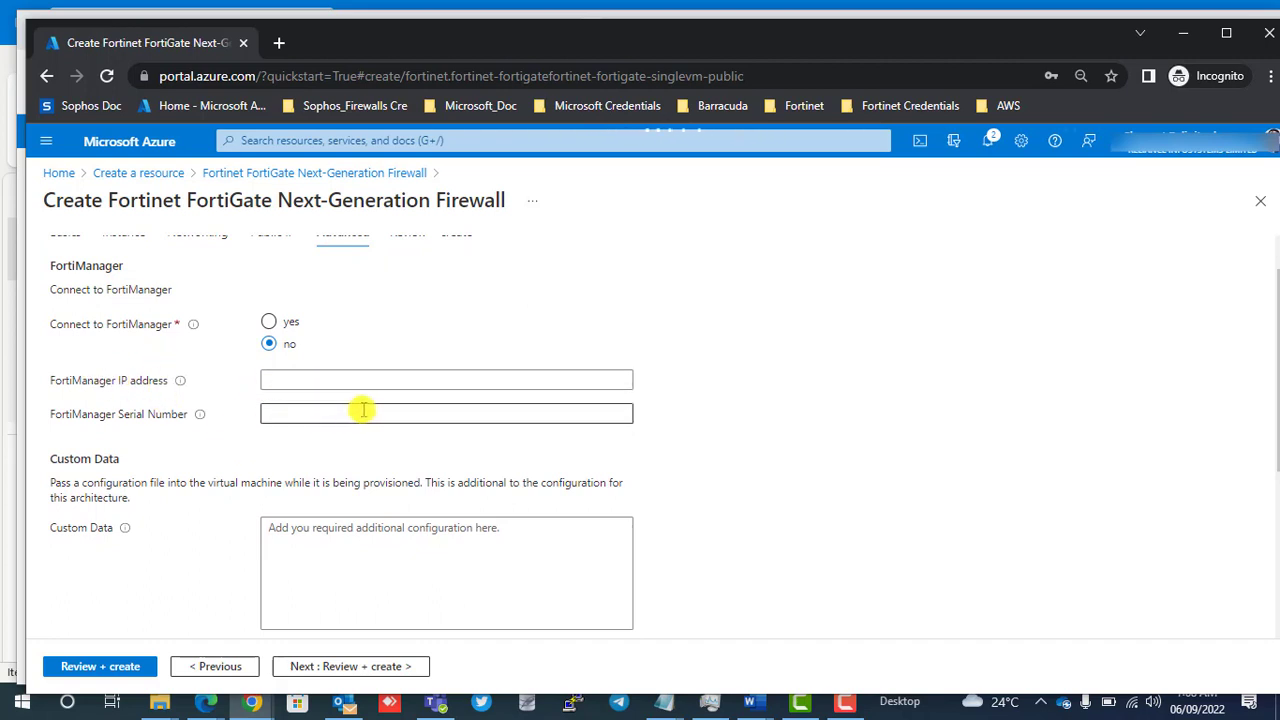
{"action": "scroll", "coordinate": [297, 482], "scroll_direction": "up", "scroll_amount": 1}
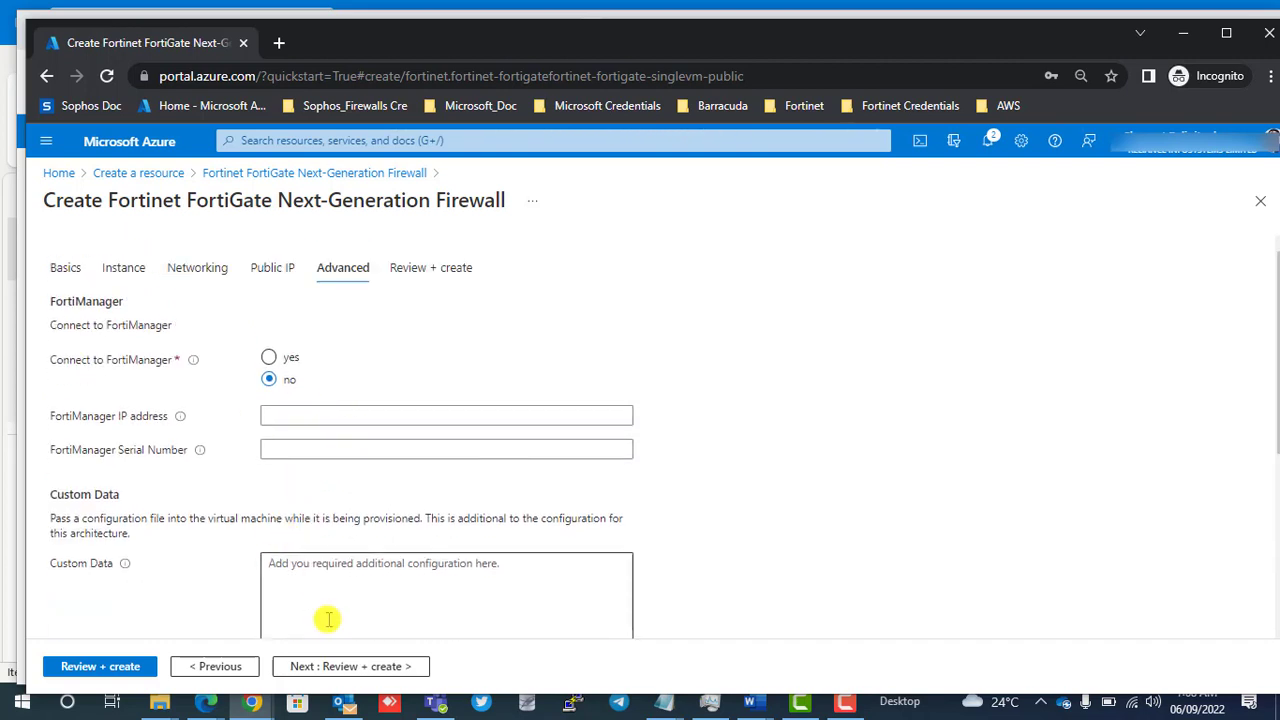
{"action": "scroll", "coordinate": [328, 619], "scroll_direction": "down", "scroll_amount": 2}
Run the final validation, dismiss the authentication notices and create the FortiGate deployment.
{"action": "left_click", "coordinate": [345, 665]}
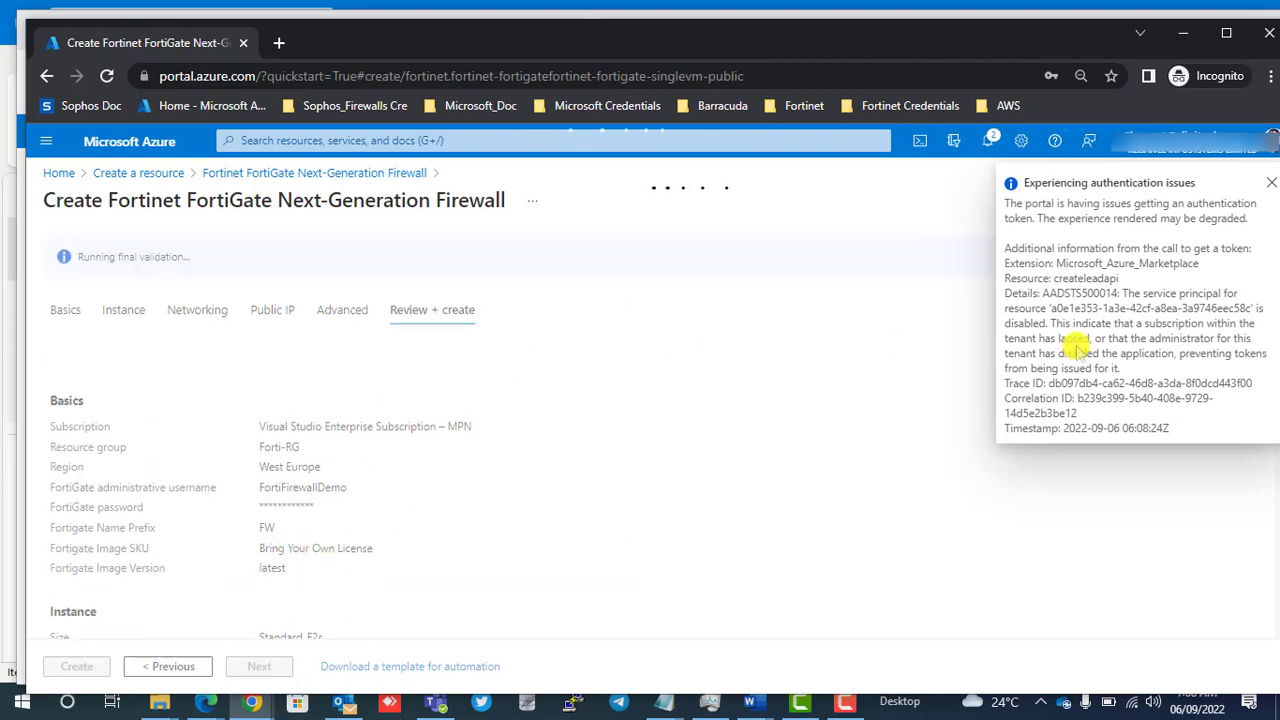
{"action": "left_click", "coordinate": [1272, 183]}
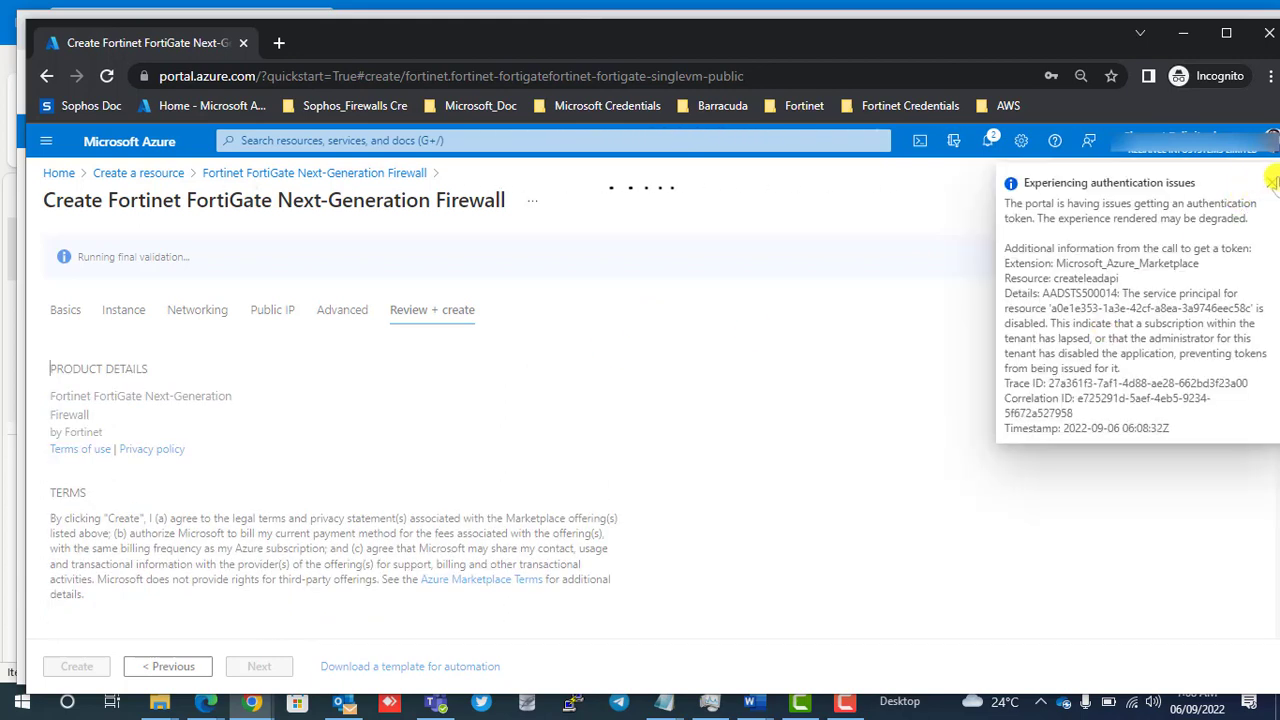
{"action": "left_click", "coordinate": [1271, 183]}
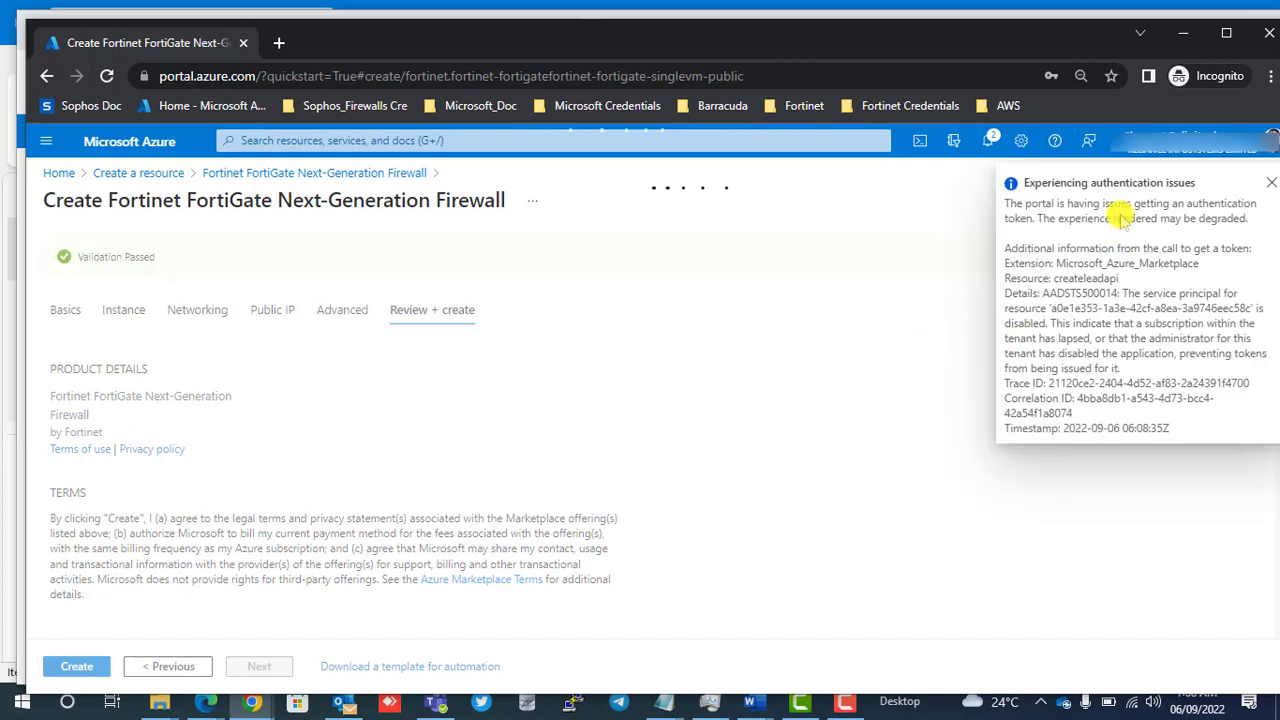
{"action": "left_click", "coordinate": [1270, 185]}
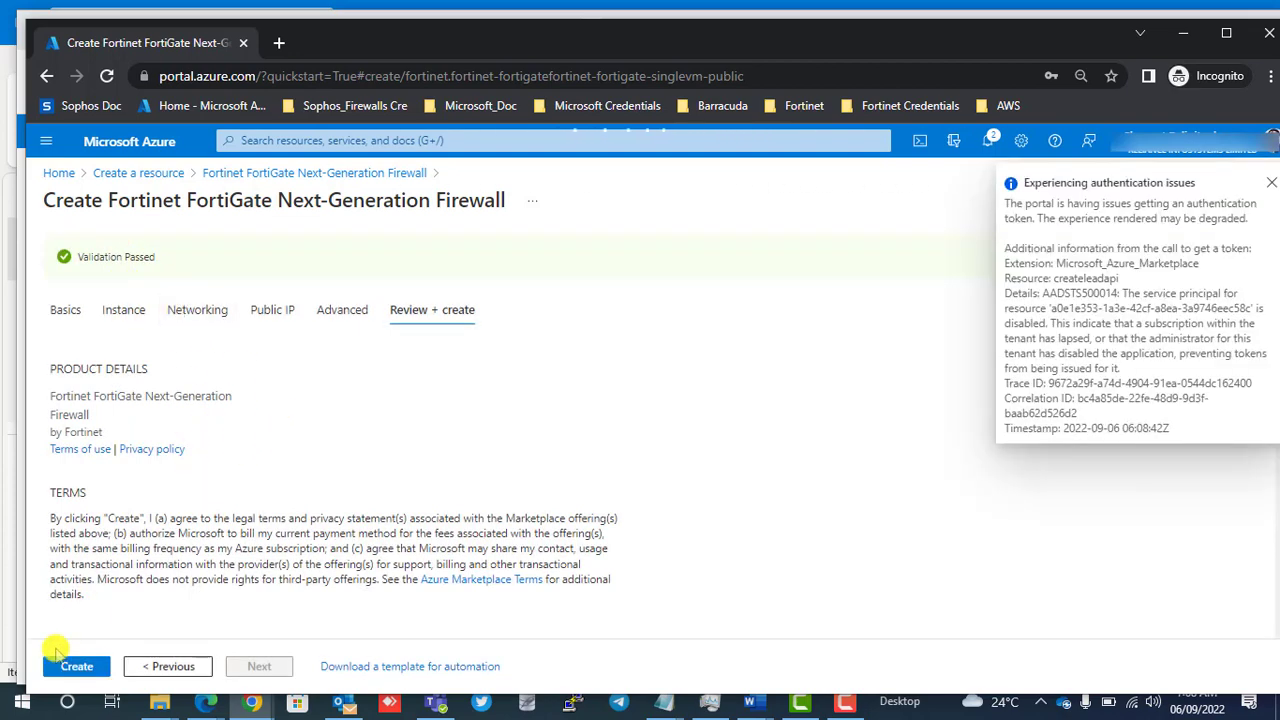
{"action": "left_click", "coordinate": [76, 668]}
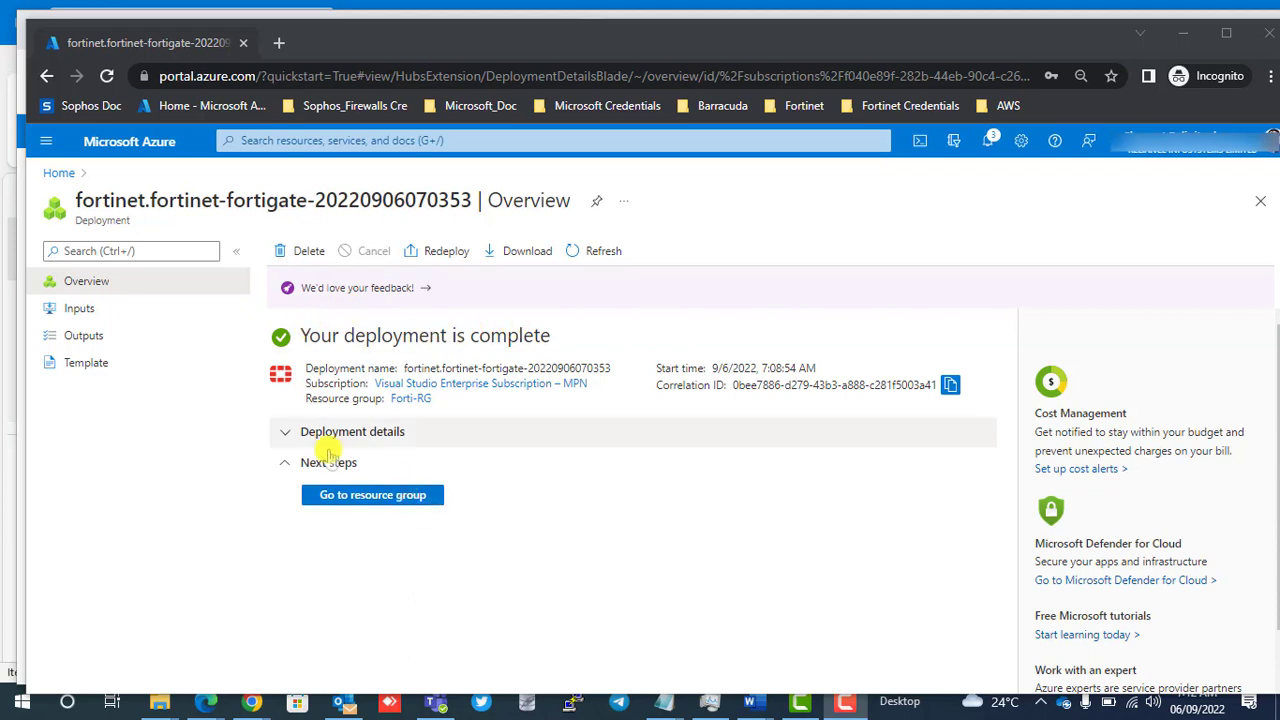
Open the deployment's Forti-RG resource group and examine its resources, including the VM, network interfaces, disks, route table, virtual network and network security group.
{"action": "left_click", "coordinate": [363, 492]}
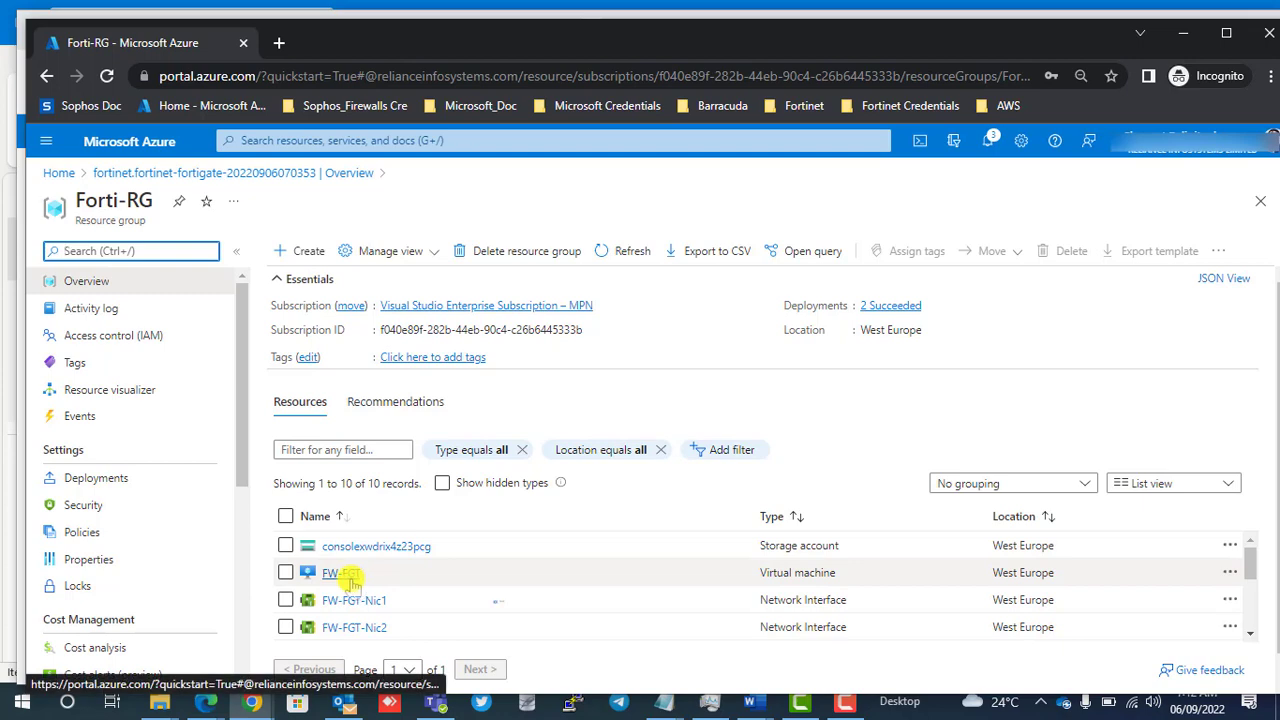
{"action": "mouse_move", "coordinate": [347, 578]}
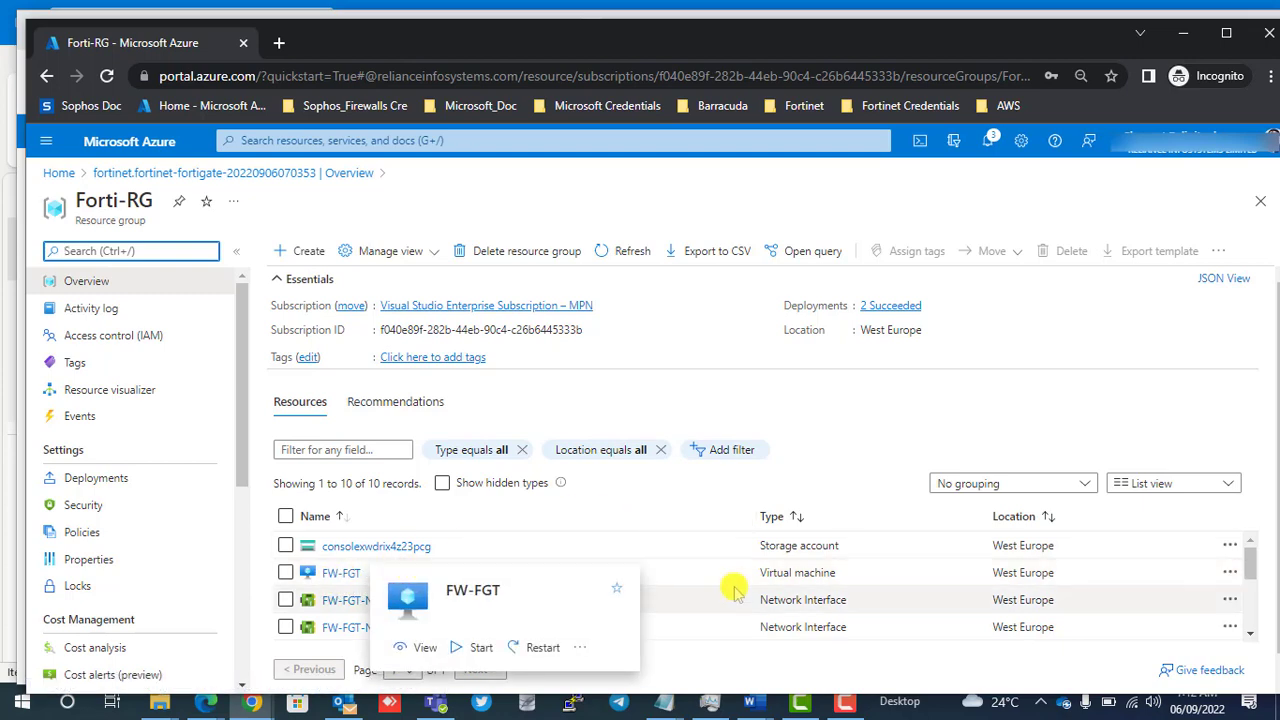
{"action": "scroll", "coordinate": [520, 575], "scroll_direction": "down", "scroll_amount": 2}
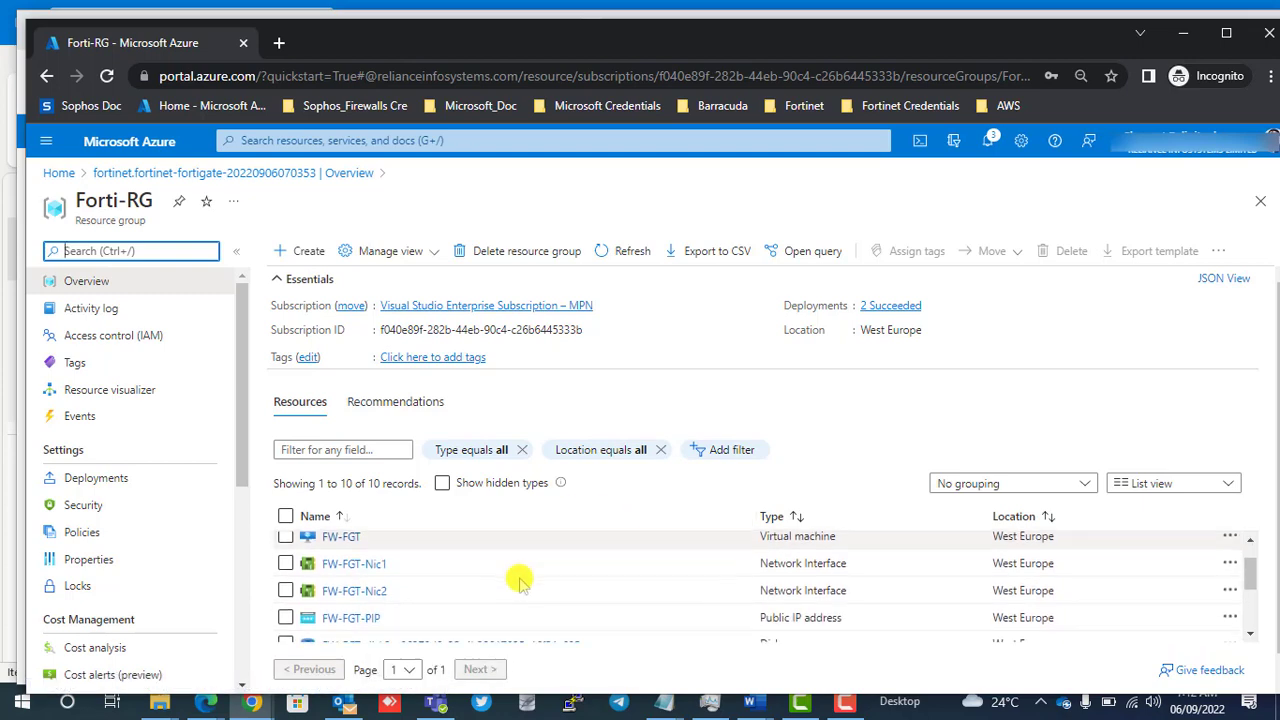
{"action": "mouse_move", "coordinate": [385, 570]}
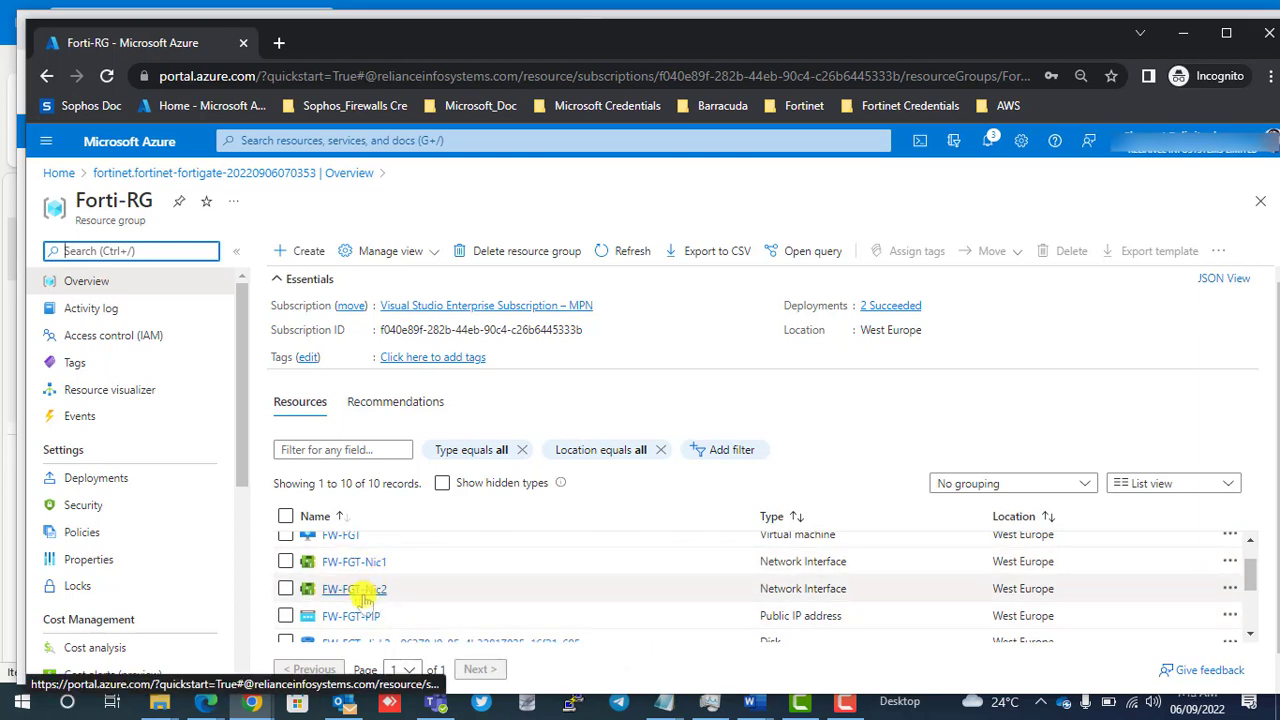
{"action": "scroll", "coordinate": [440, 582], "scroll_direction": "down", "scroll_amount": 1}
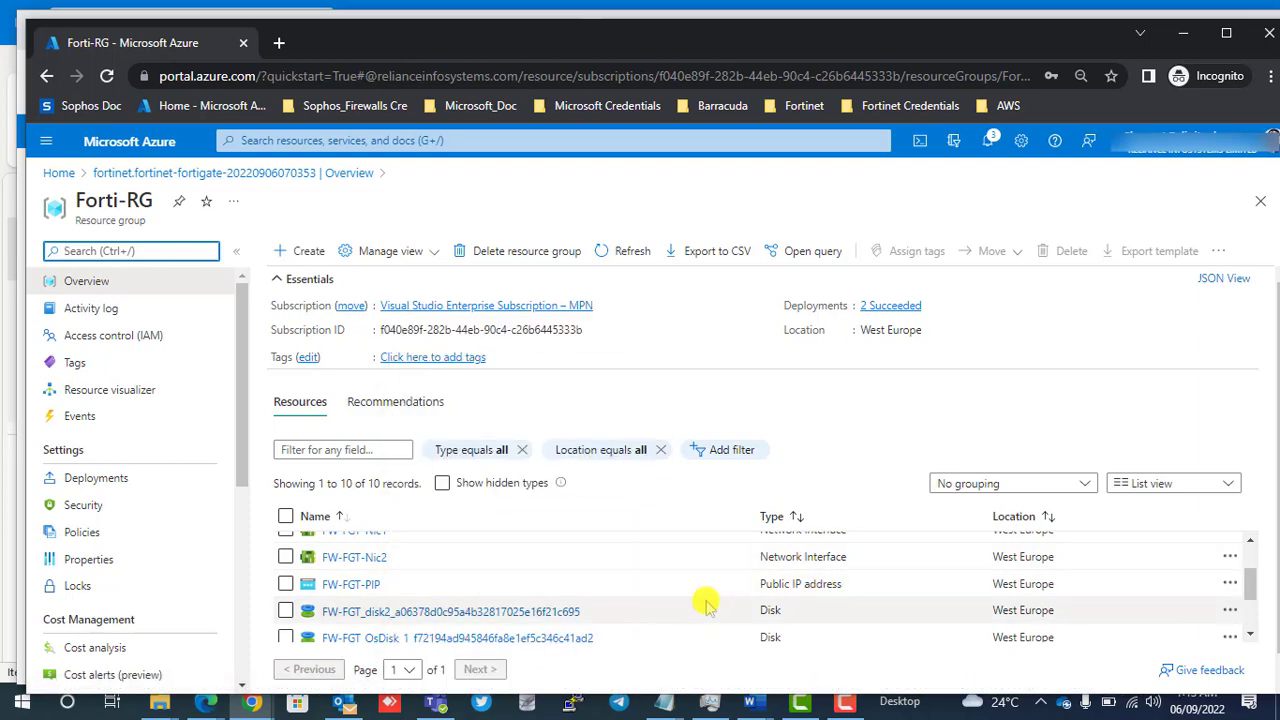
{"action": "scroll", "coordinate": [577, 570], "scroll_direction": "down", "scroll_amount": 1}
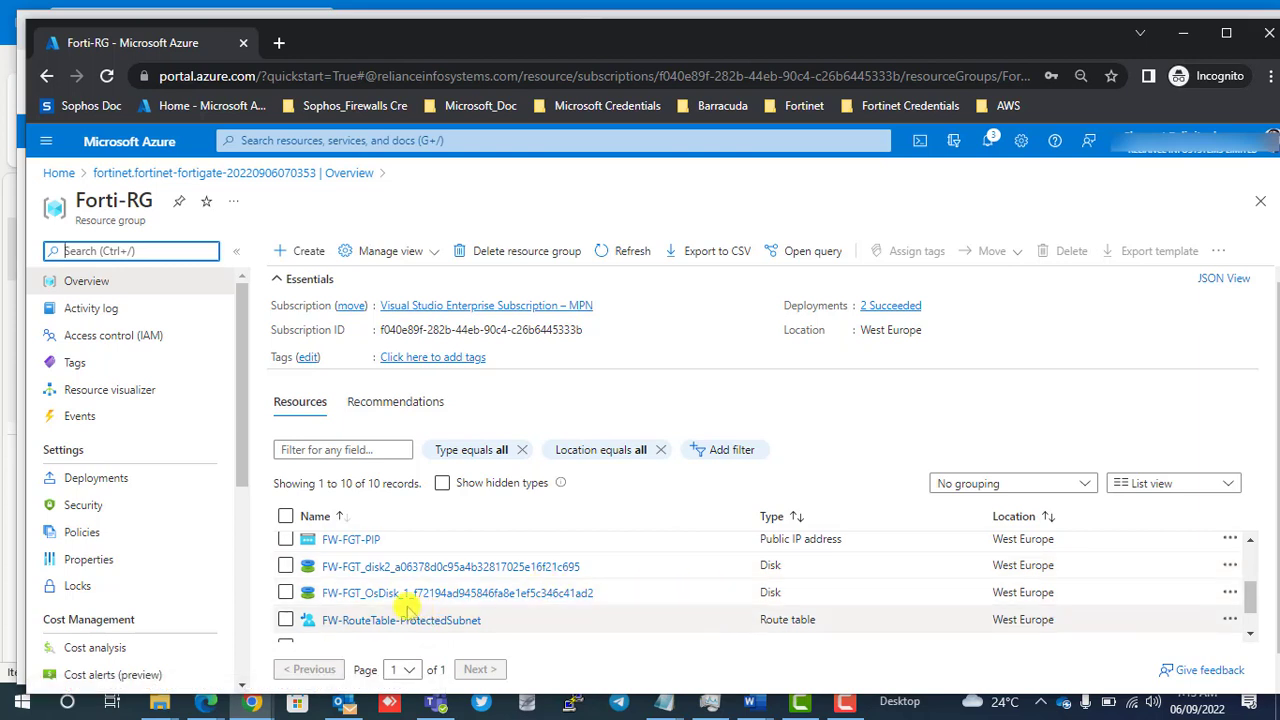
{"action": "scroll", "coordinate": [415, 608], "scroll_direction": "down", "scroll_amount": 1}
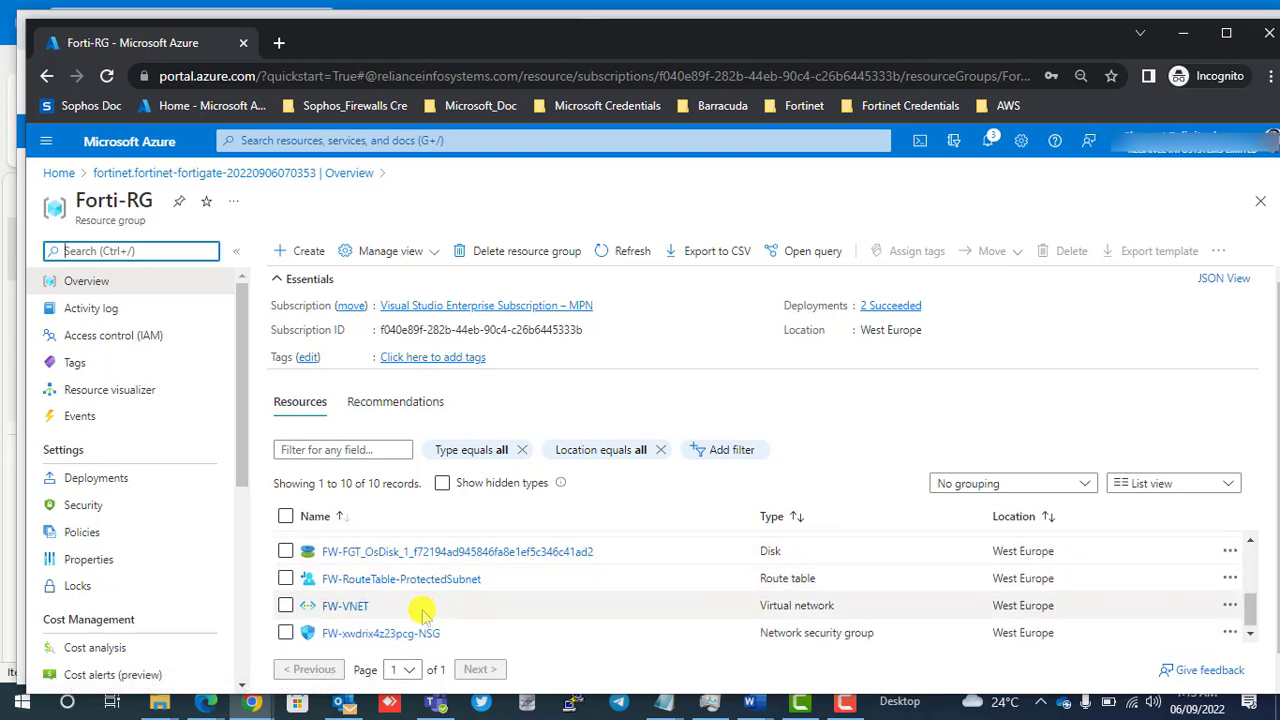
{"action": "mouse_move", "coordinate": [428, 590]}
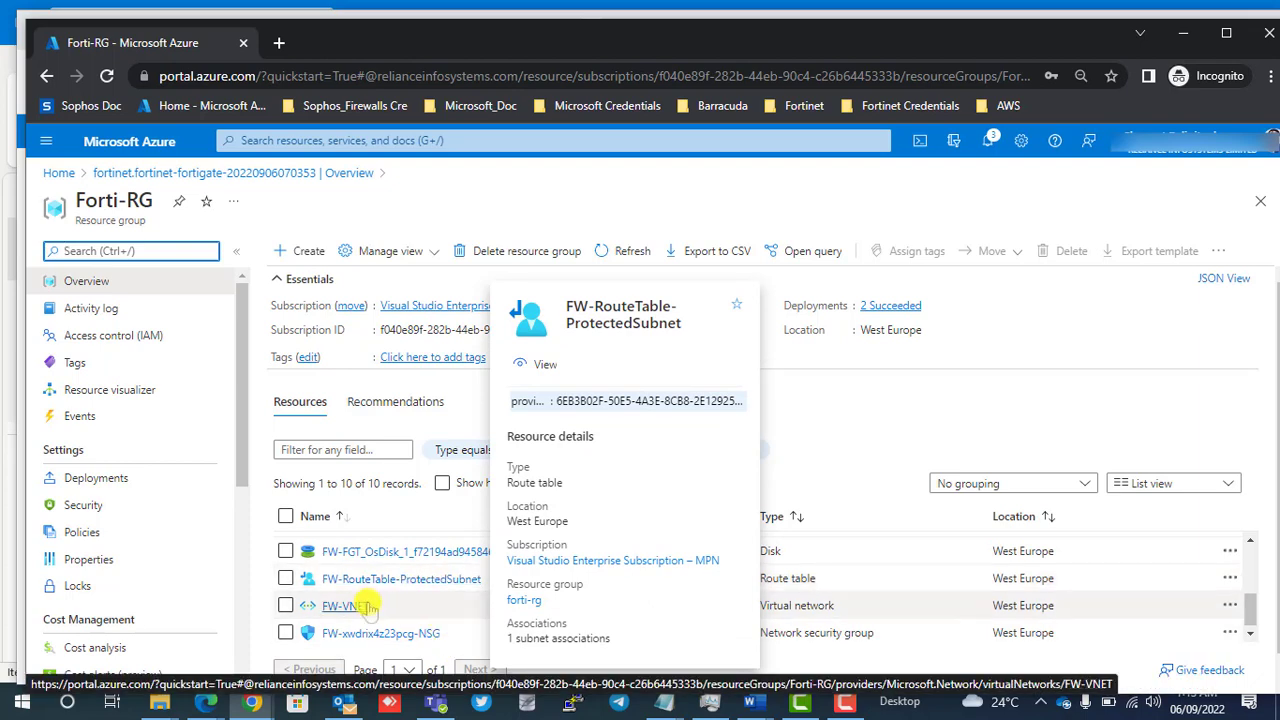
{"action": "mouse_move", "coordinate": [352, 607]}
{"action": "scroll", "coordinate": [355, 610], "scroll_direction": "down", "scroll_amount": 1}
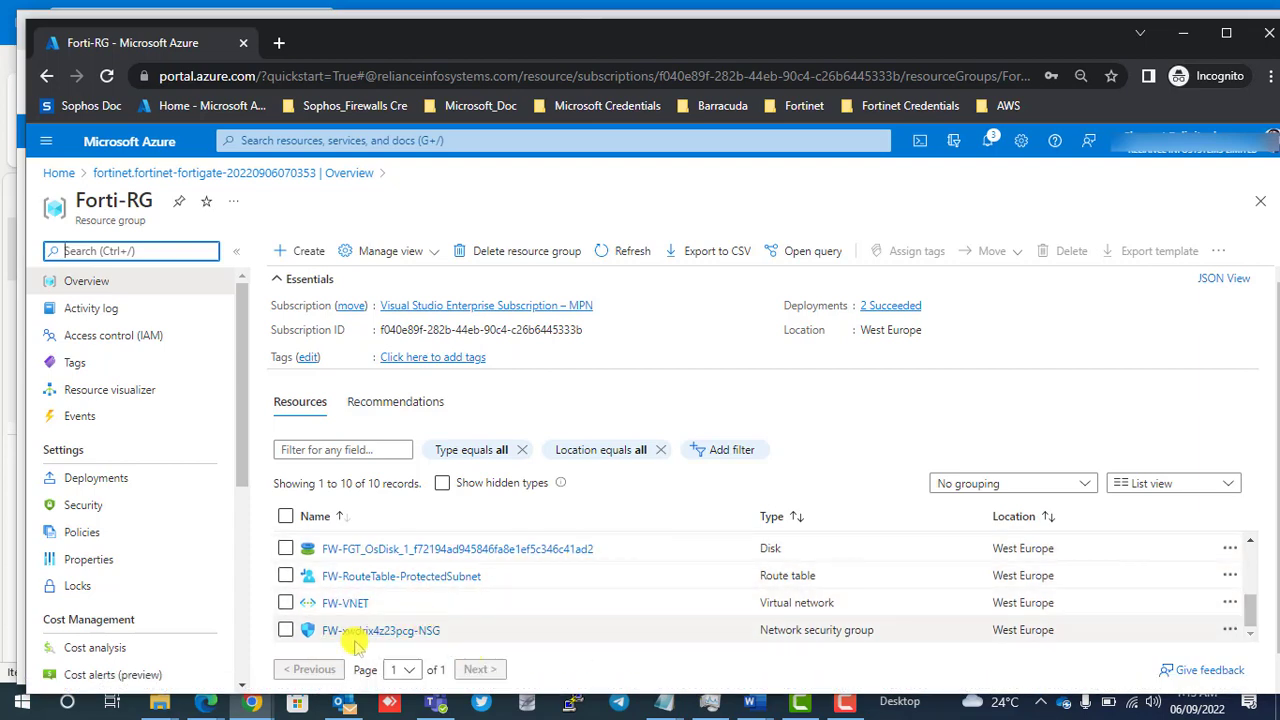
{"action": "scroll", "coordinate": [392, 620], "scroll_direction": "up", "scroll_amount": 5}
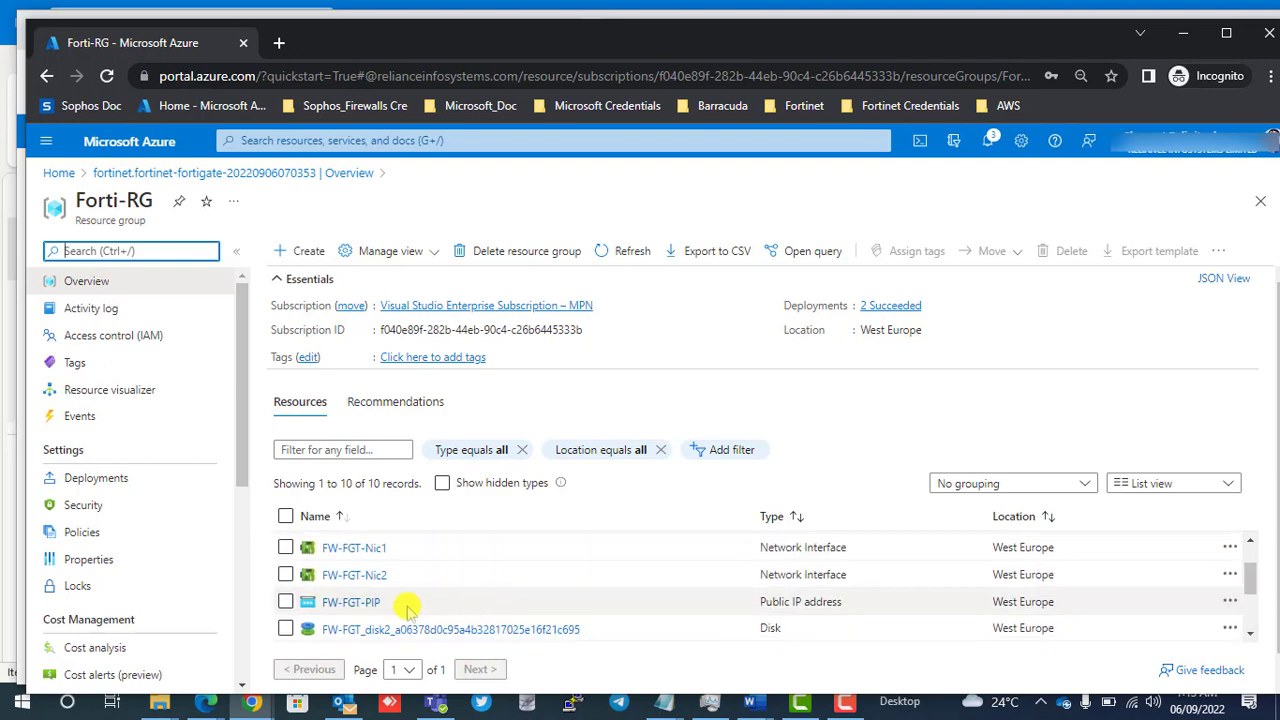
Set the FW-FGT virtual machine's public IP address to static assignment with a 15-minute idle timeout and save the configuration.
{"action": "left_click", "coordinate": [338, 574]}
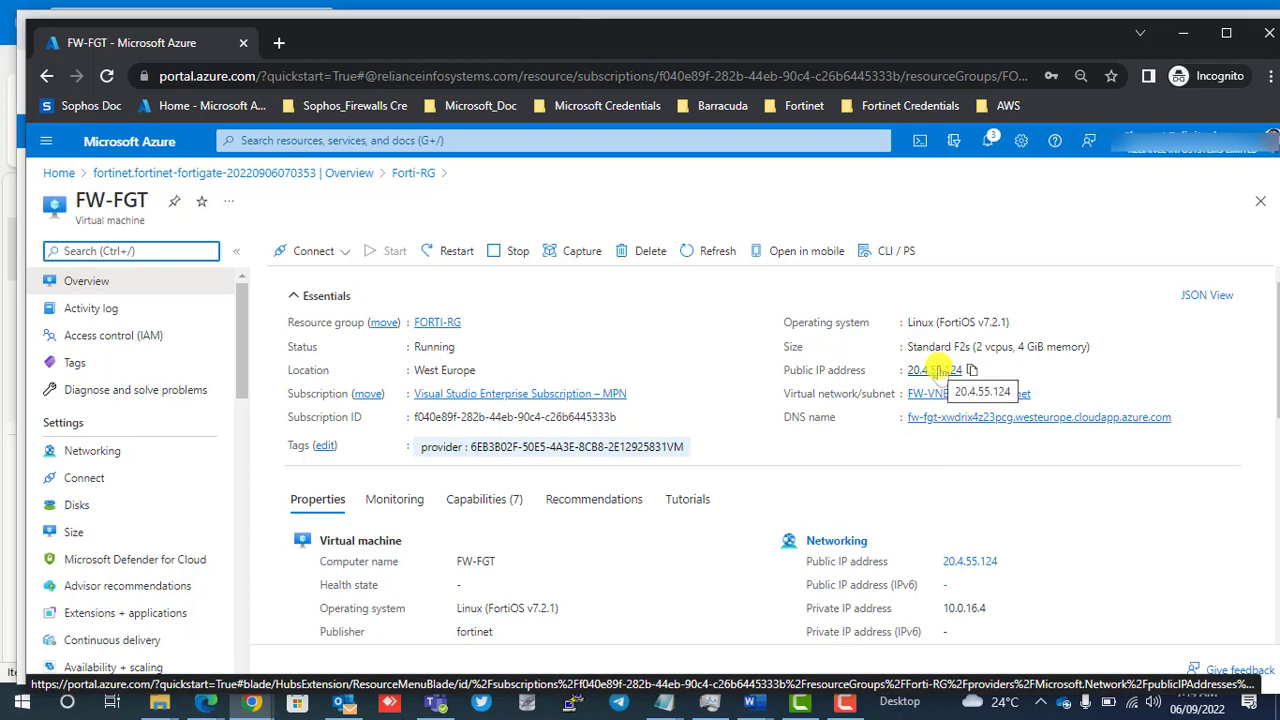
{"action": "left_click", "coordinate": [935, 369]}
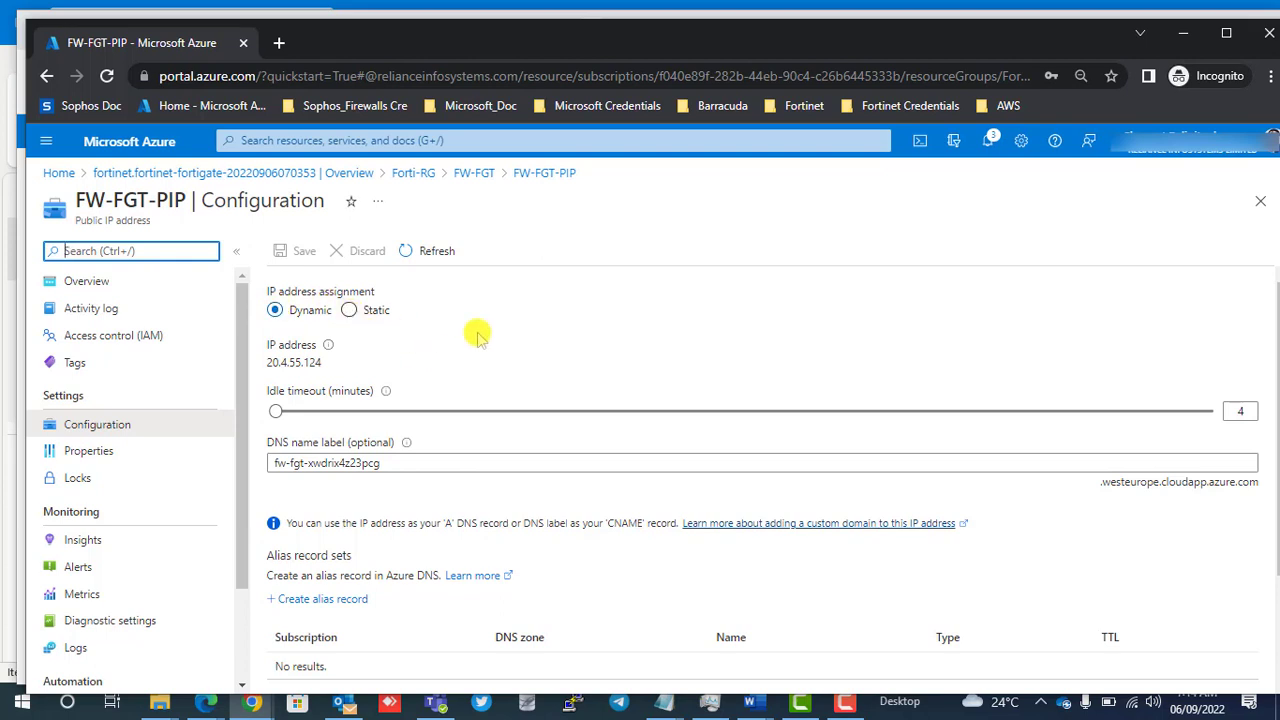
{"action": "left_click", "coordinate": [350, 310]}
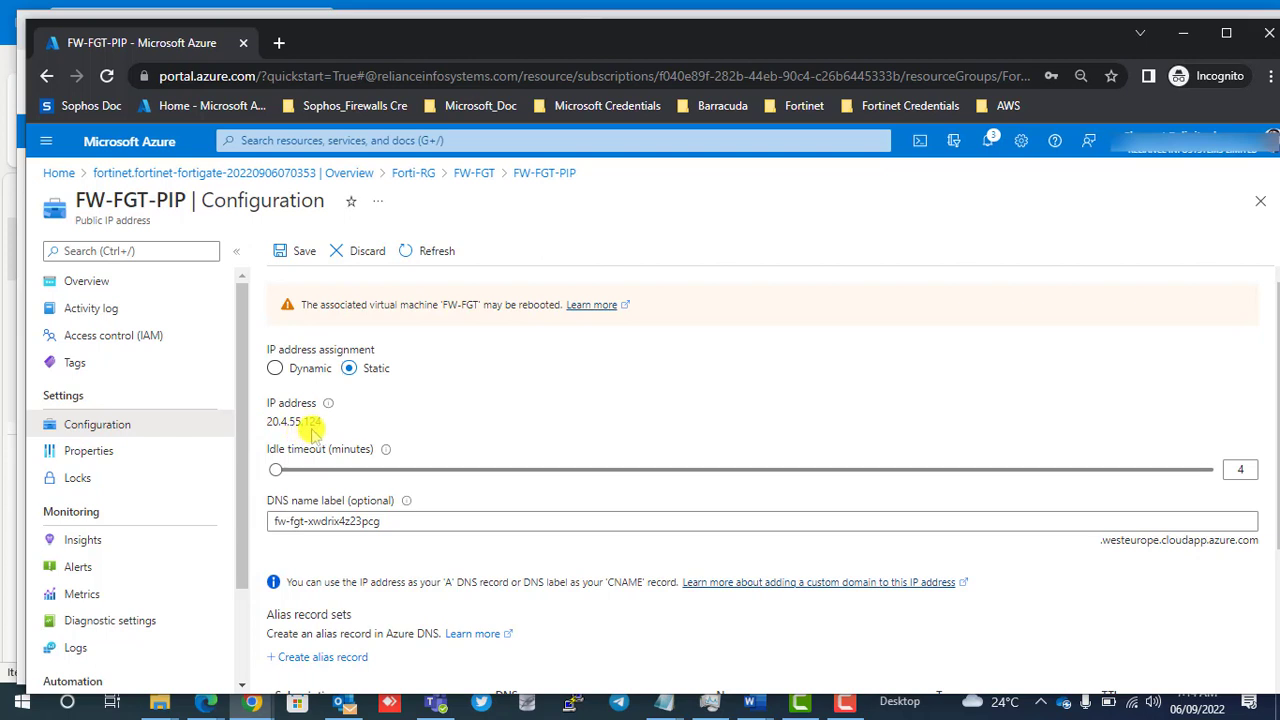
{"action": "left_click", "coordinate": [1248, 473]}
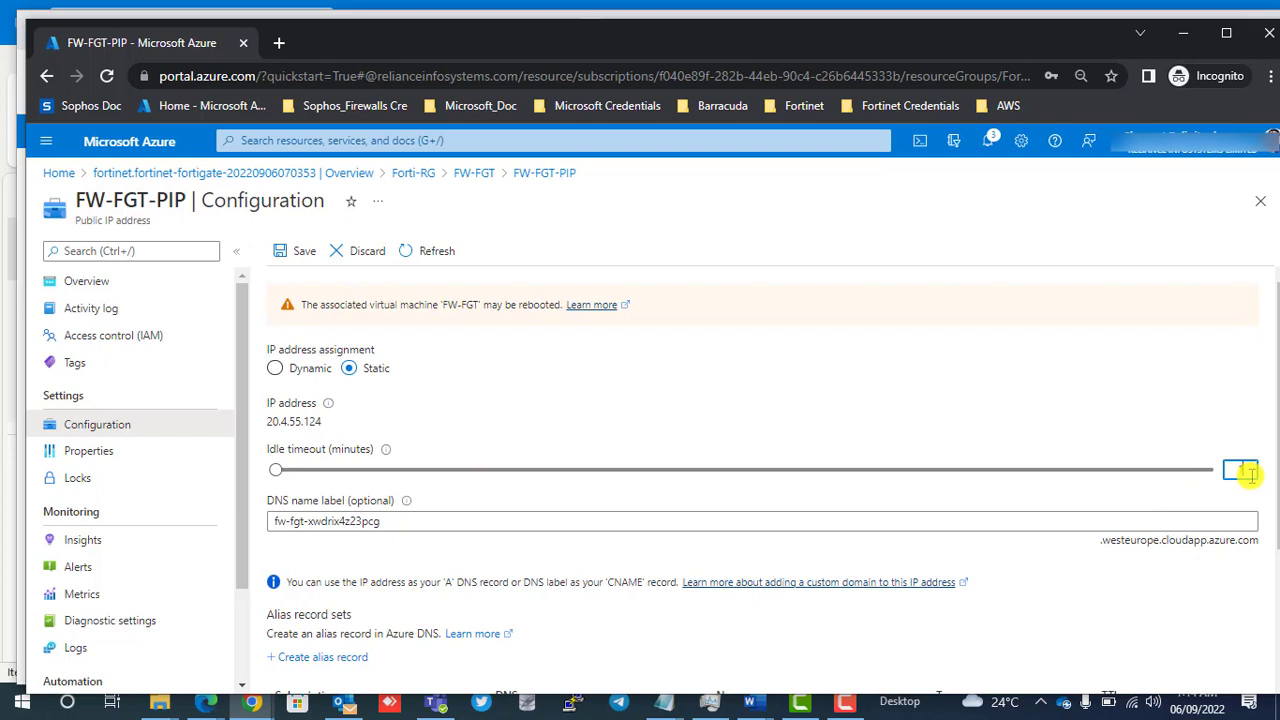
{"action": "left_click", "coordinate": [1026, 410]}
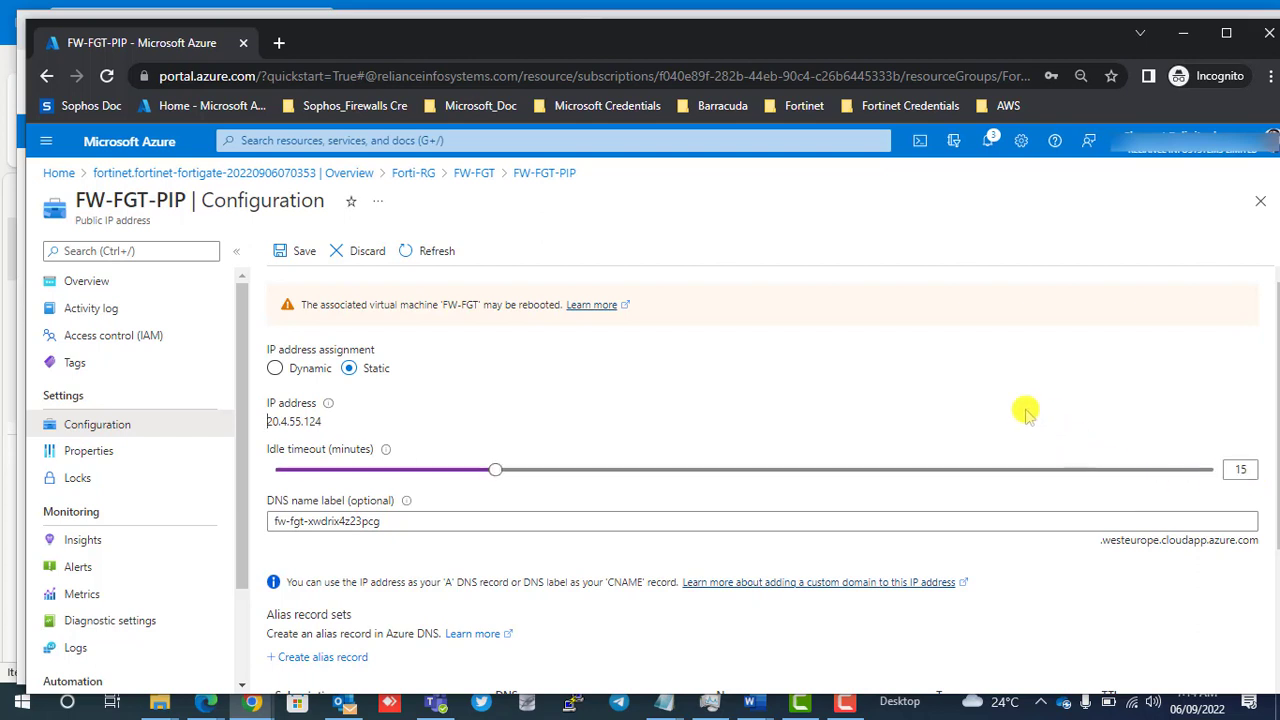
{"action": "left_click", "coordinate": [285, 250]}
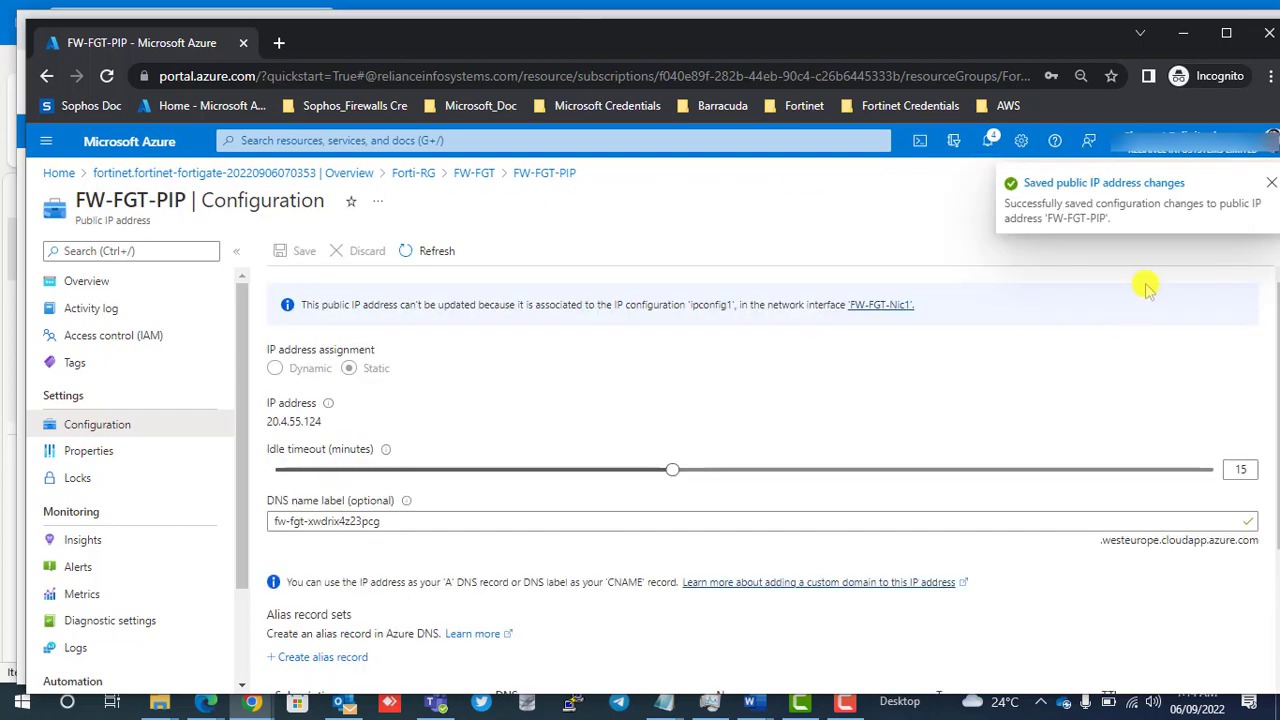
{"action": "left_click", "coordinate": [1268, 185]}
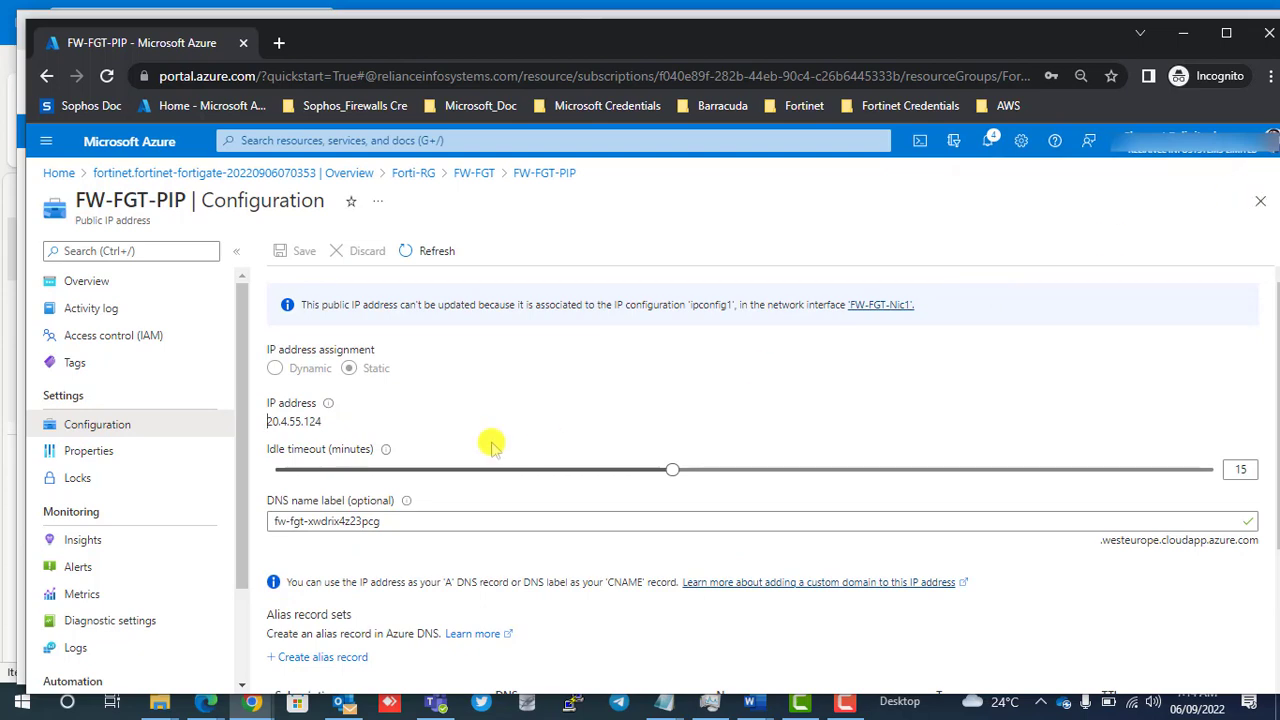
Return through the Forti-RG resource group to the FW-FGT virtual machine and restart it.
{"action": "left_click", "coordinate": [86, 281]}
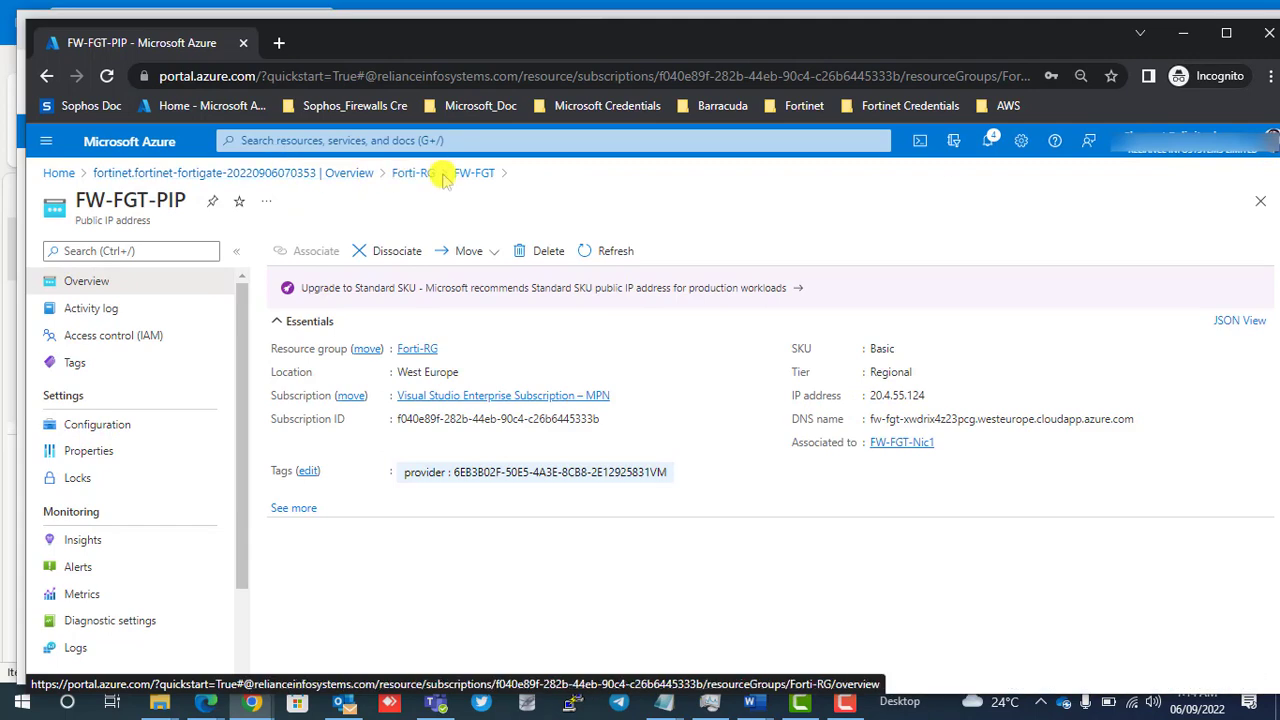
{"action": "left_click", "coordinate": [425, 175]}
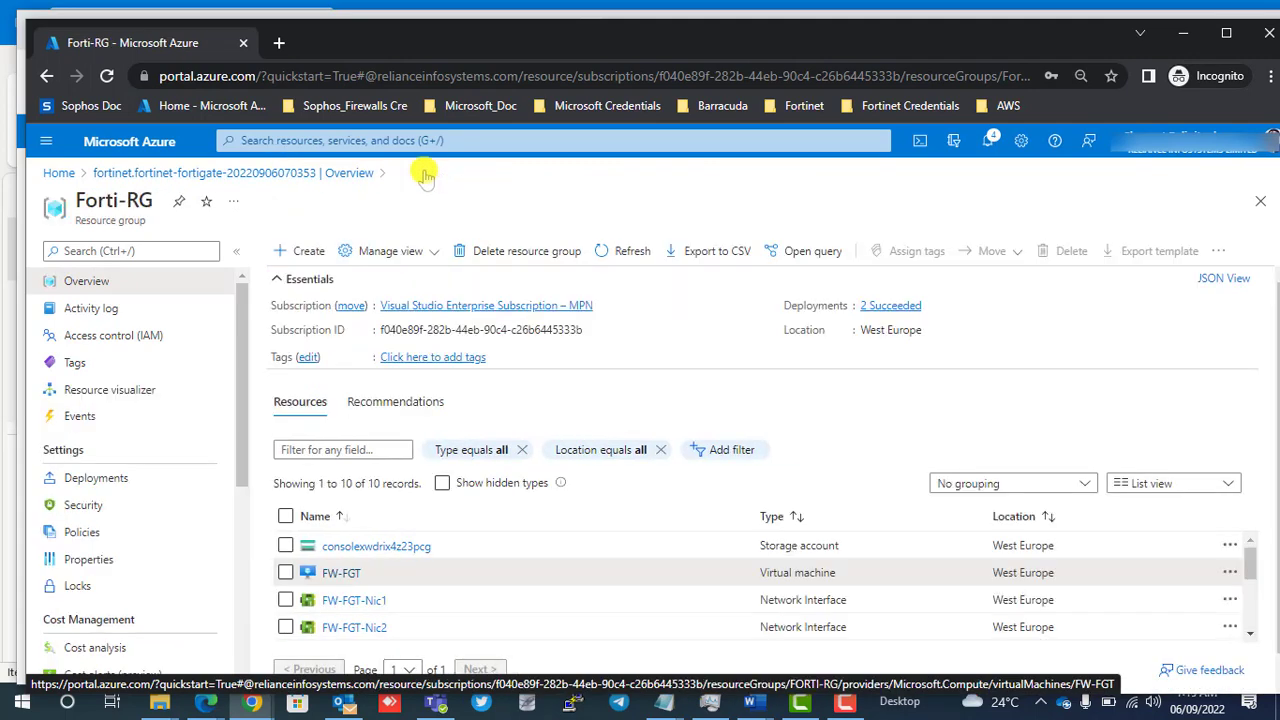
{"action": "left_click", "coordinate": [342, 576]}
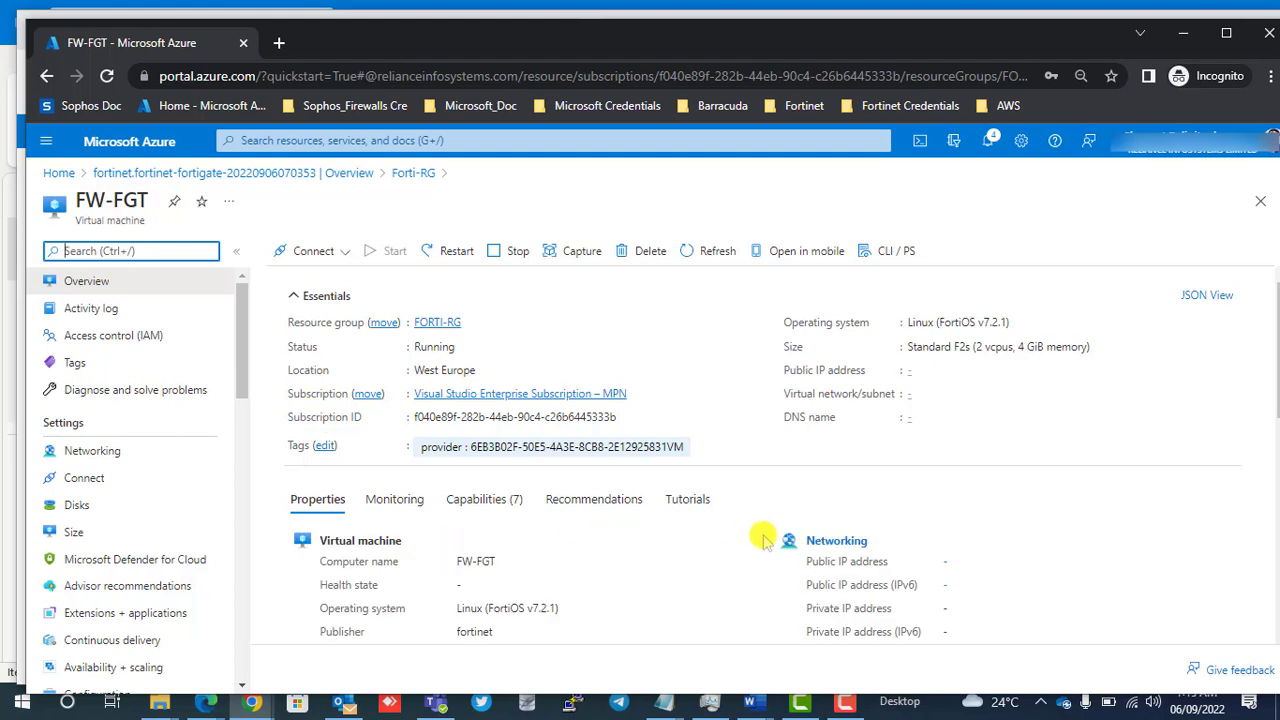
{"action": "left_click", "coordinate": [452, 252]}
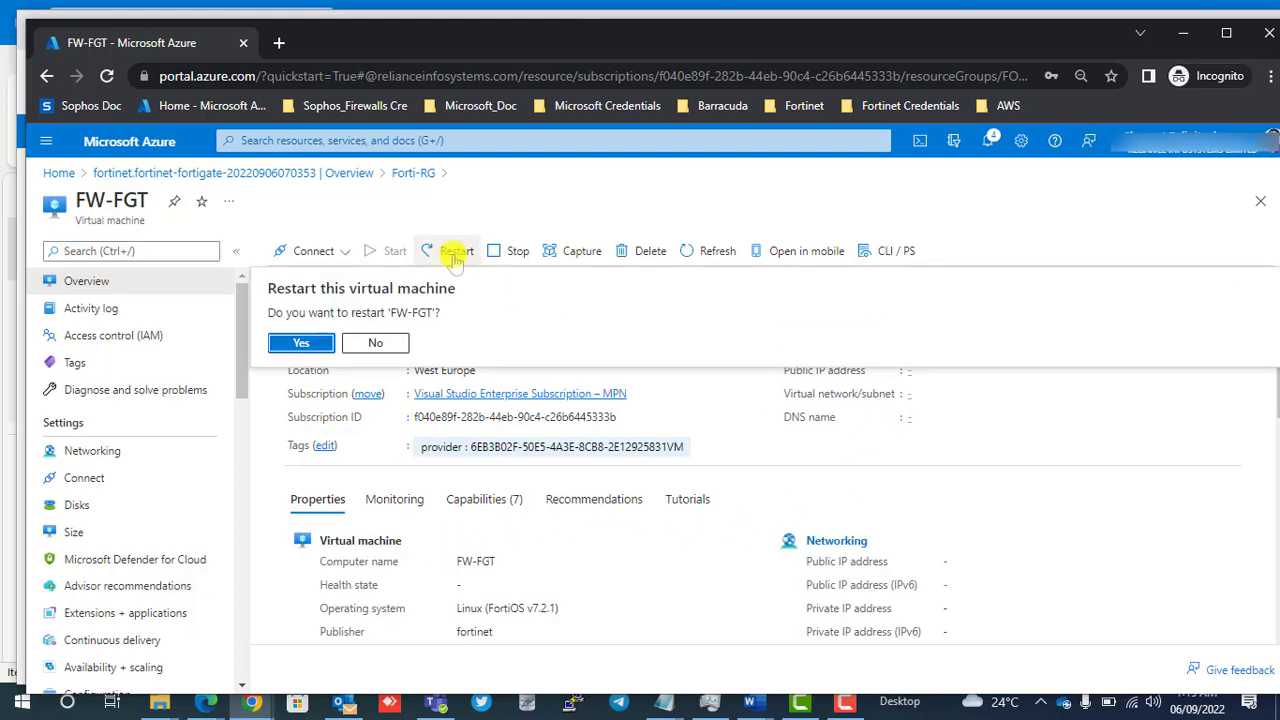
{"action": "left_click", "coordinate": [302, 345]}
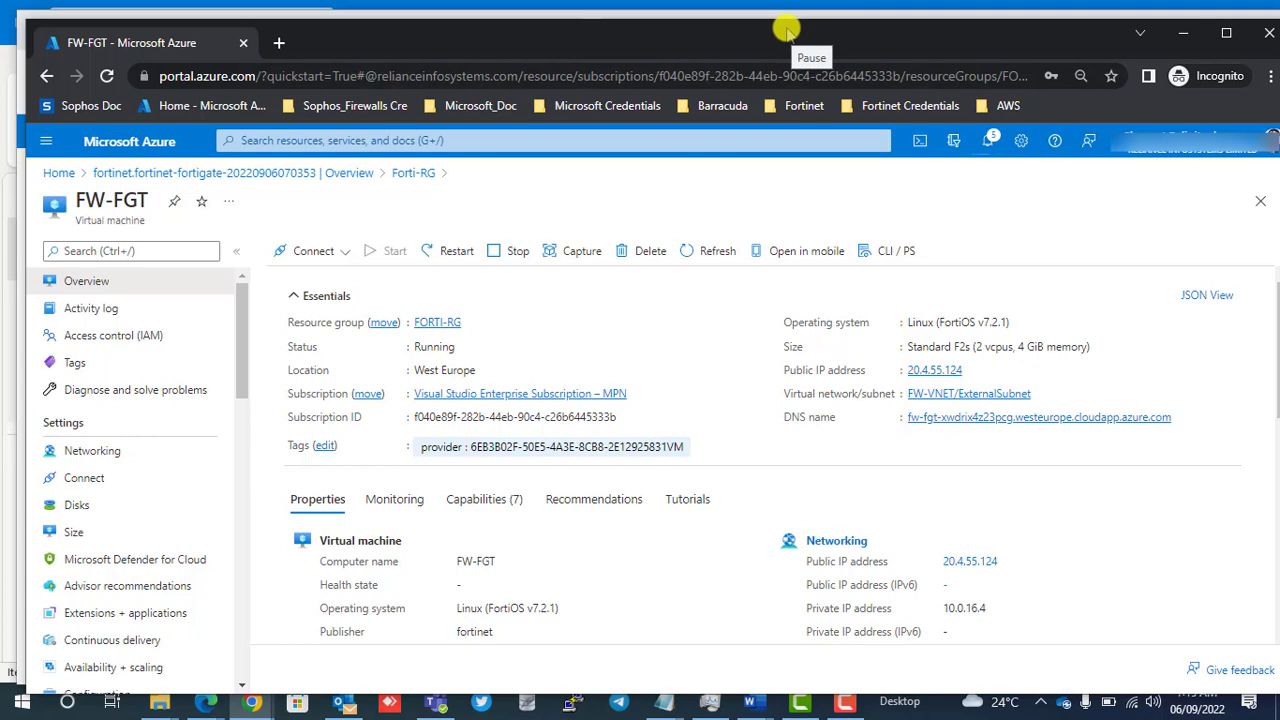
{"action": "left_click", "coordinate": [787, 34]}
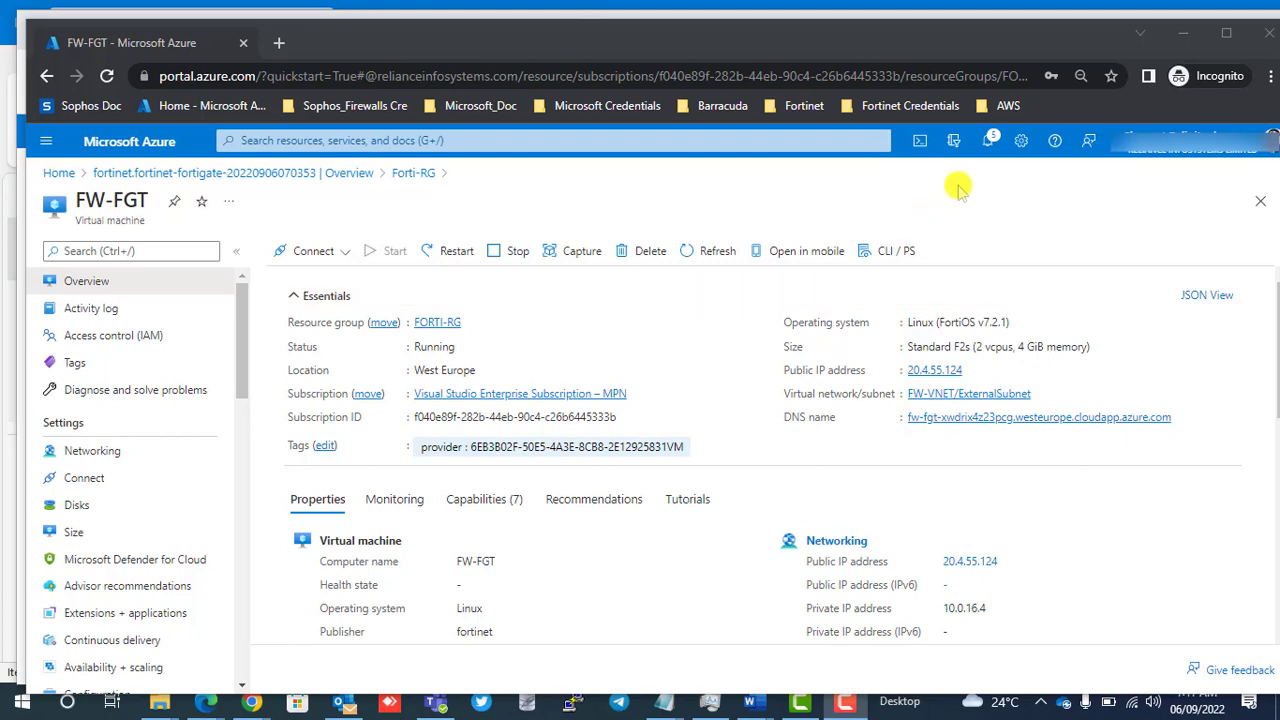
Check the portal notifications for the status of the virtual machine restart.
{"action": "left_click", "coordinate": [993, 140]}
{"action": "left_click", "coordinate": [993, 140]}
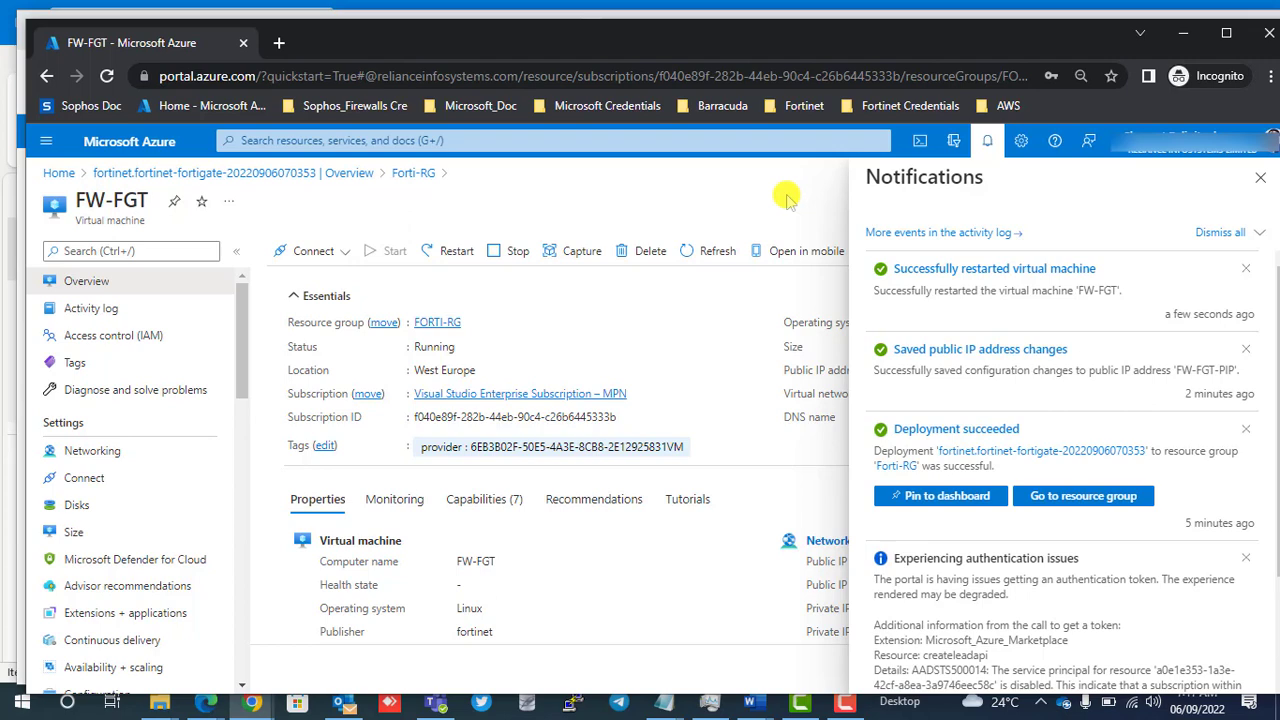
{"action": "left_click", "coordinate": [1258, 179]}
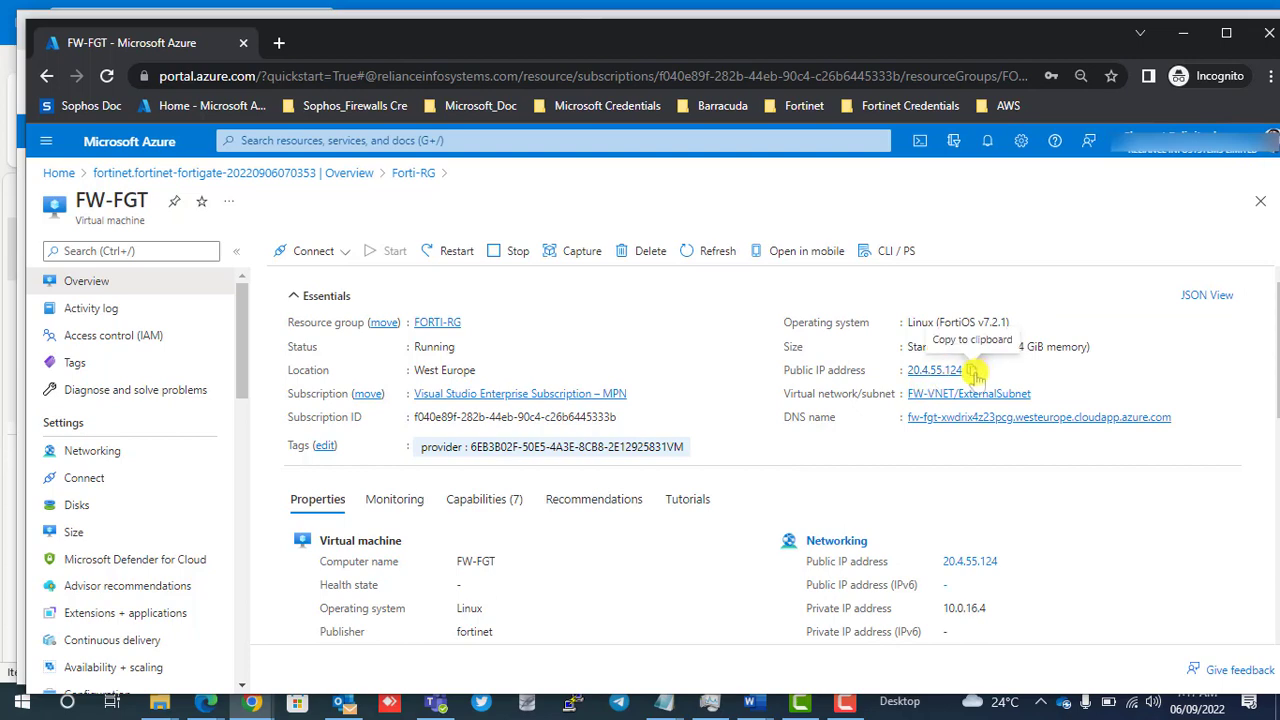
{"action": "left_click", "coordinate": [972, 371]}
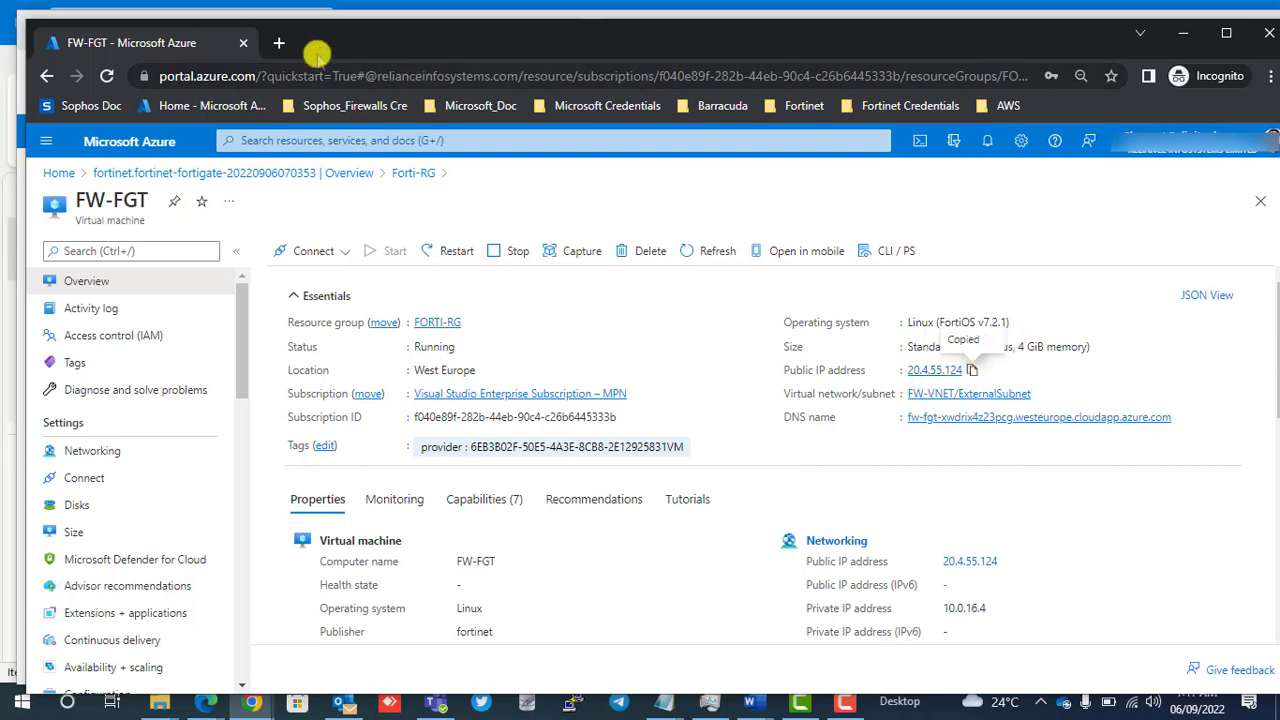
{"action": "left_click", "coordinate": [281, 43]}
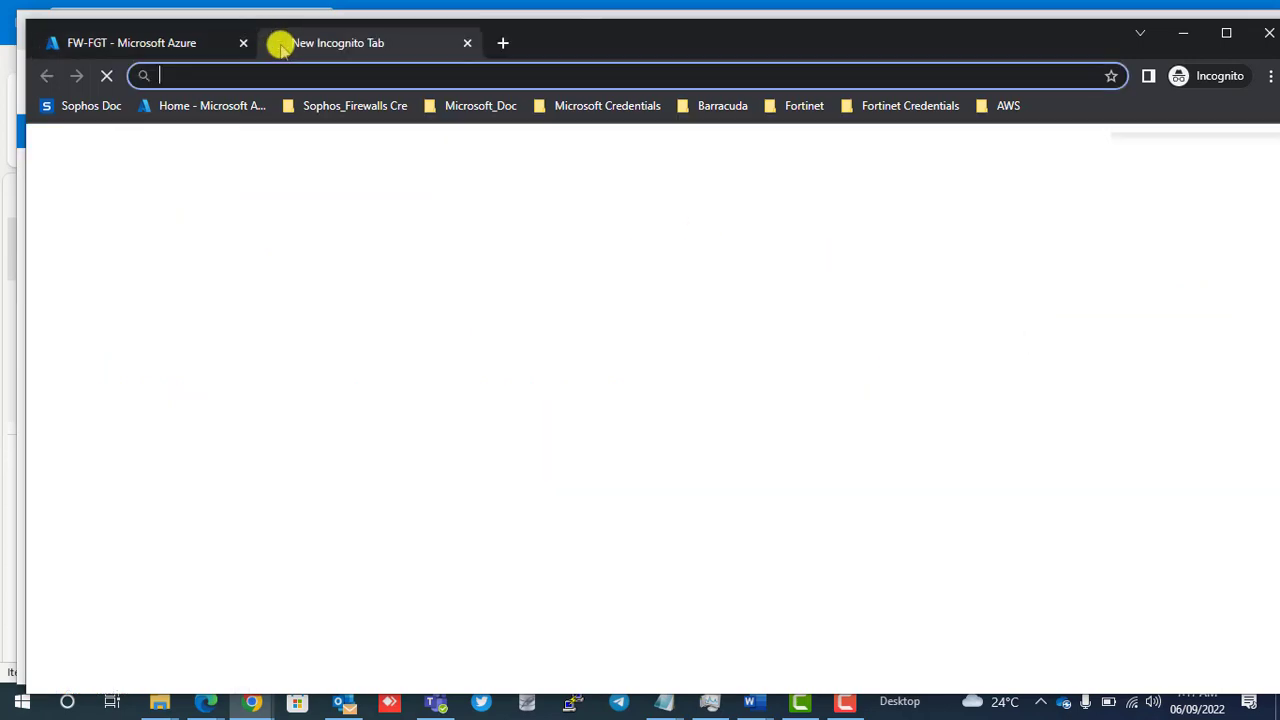
{"action": "key", "text": "ctrl+v"}
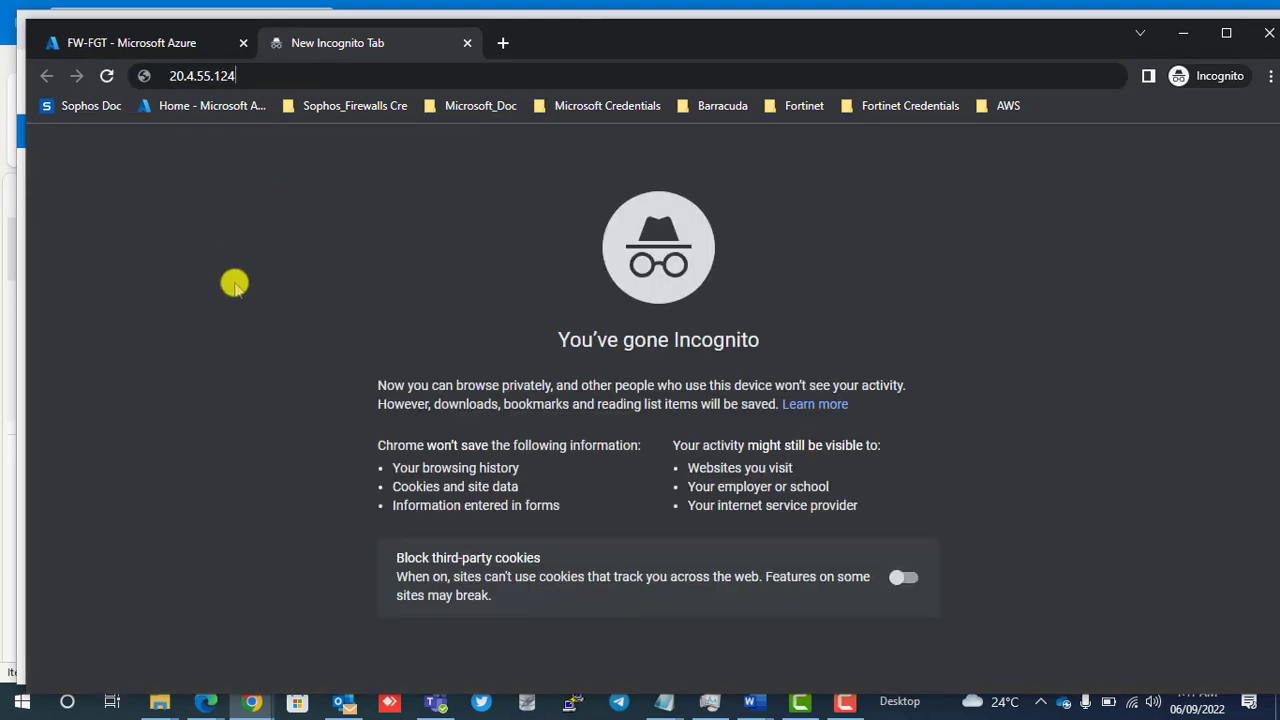
{"action": "left_click", "coordinate": [170, 76]}
{"action": "type", "text": "https"}
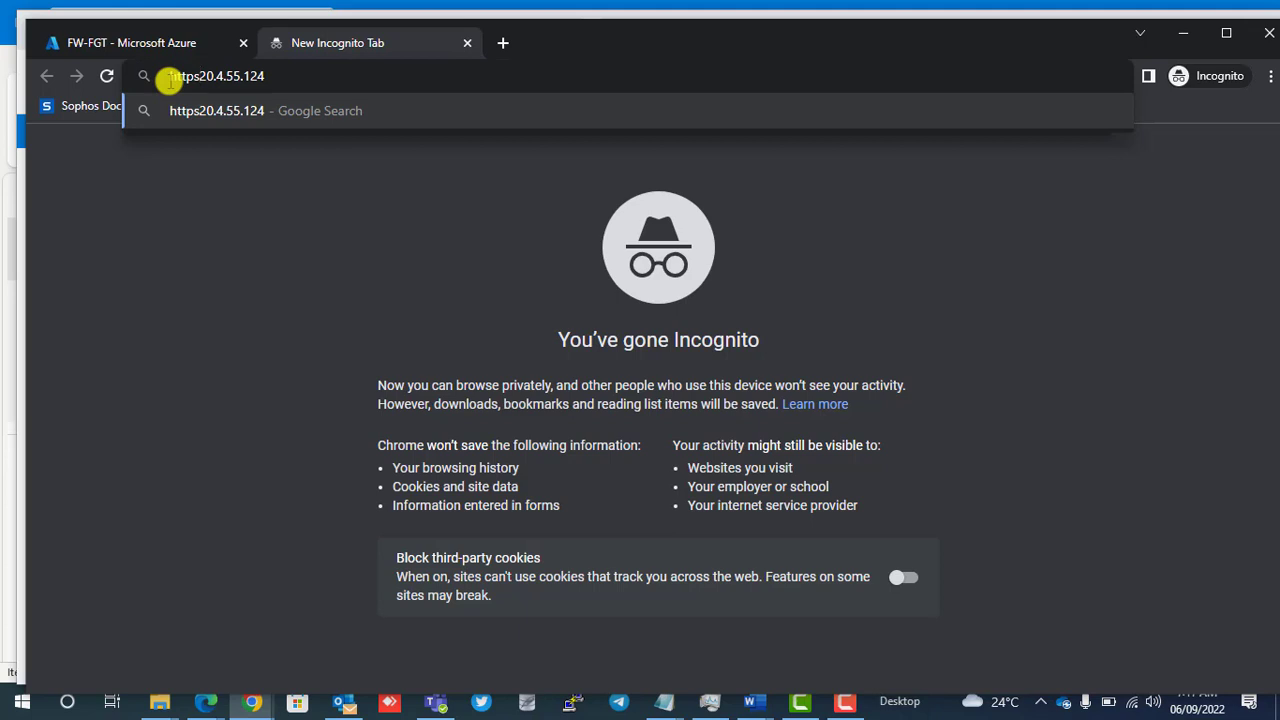
{"action": "type", "text": ":"}
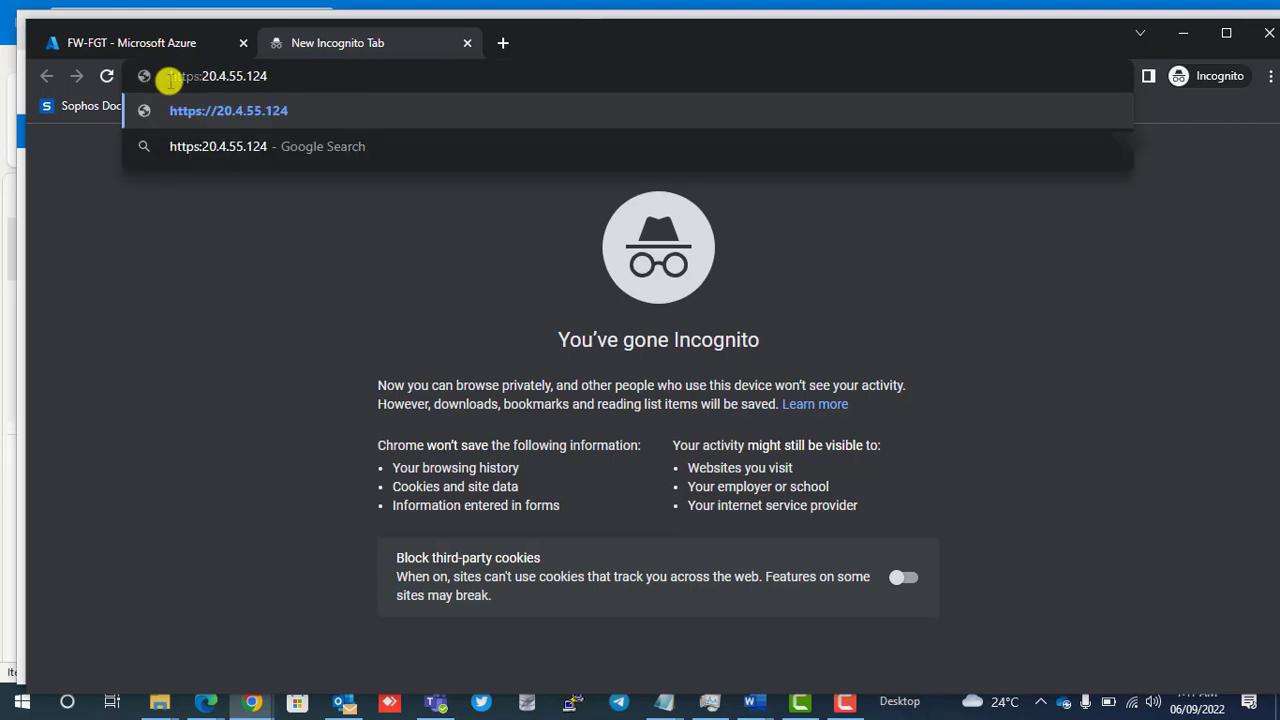
{"action": "type", "text": "//"}
{"action": "key", "text": "Return"}
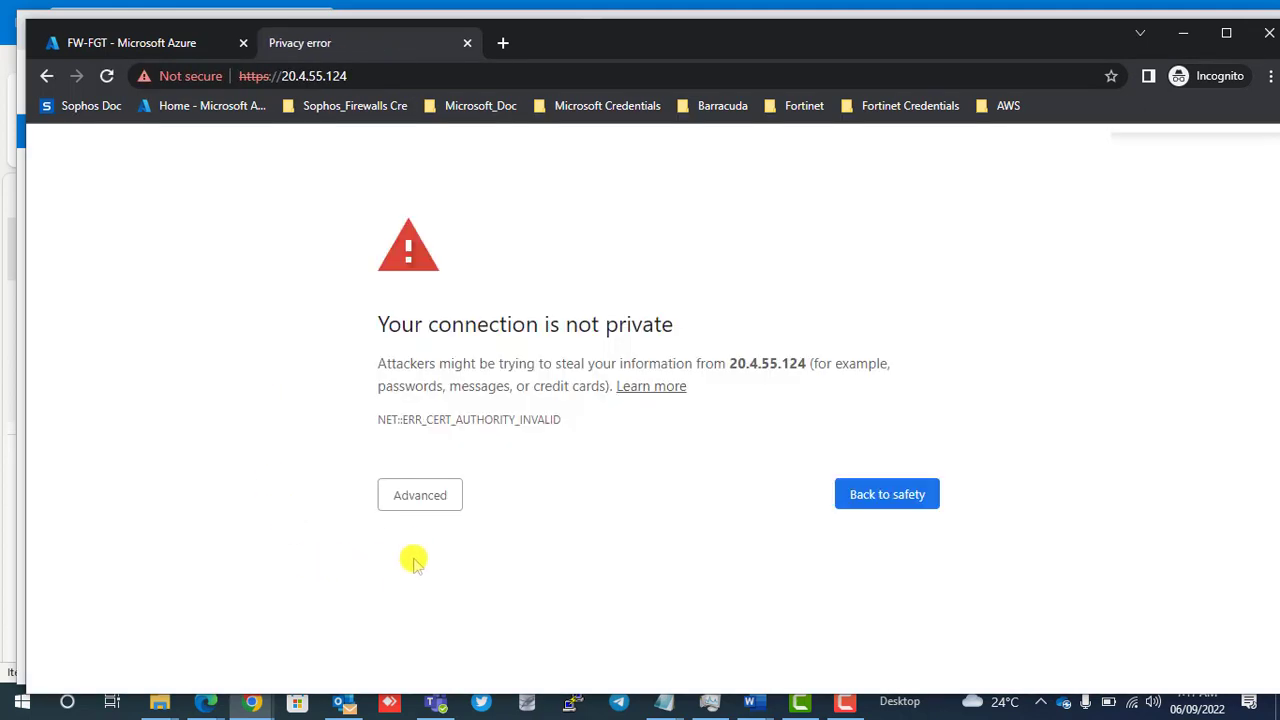
{"action": "left_click", "coordinate": [406, 498]}
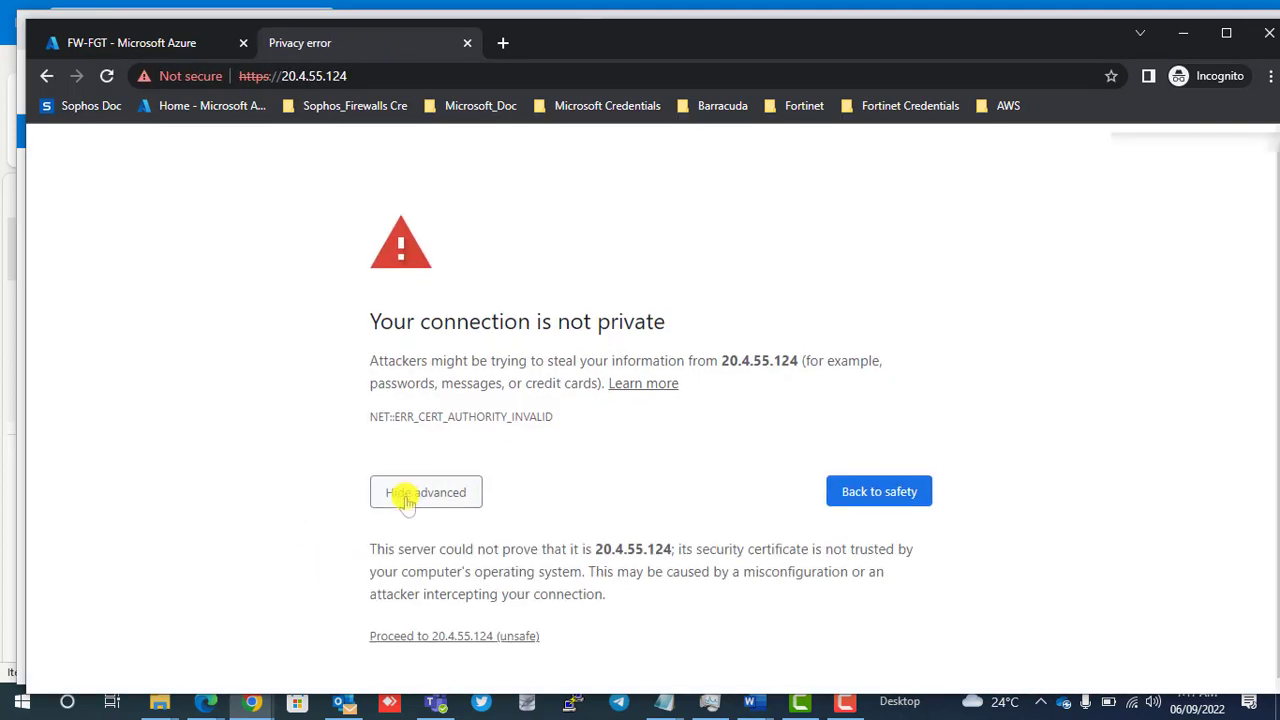
{"action": "left_click", "coordinate": [428, 637]}
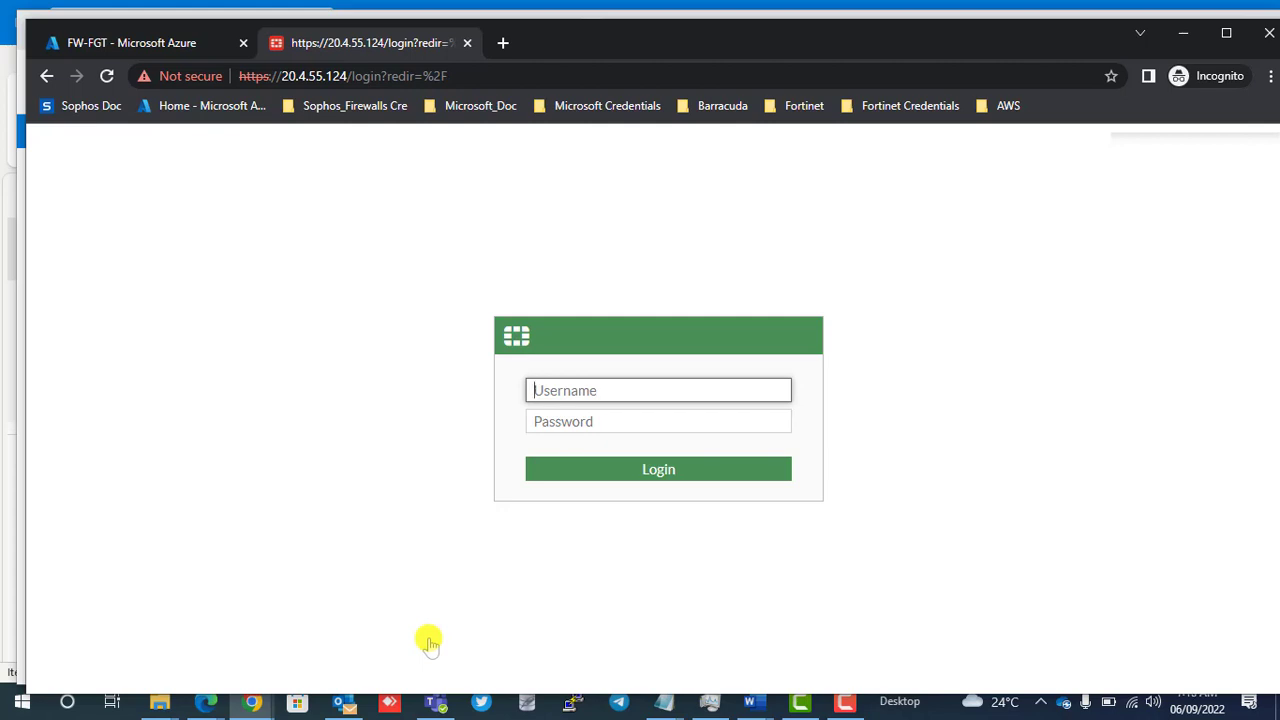
Try to log in to the FortiGate with the username admin, and enter Forti as the username for another attempt.
{"action": "type", "text": "admin"}
{"action": "key", "text": "Return"}
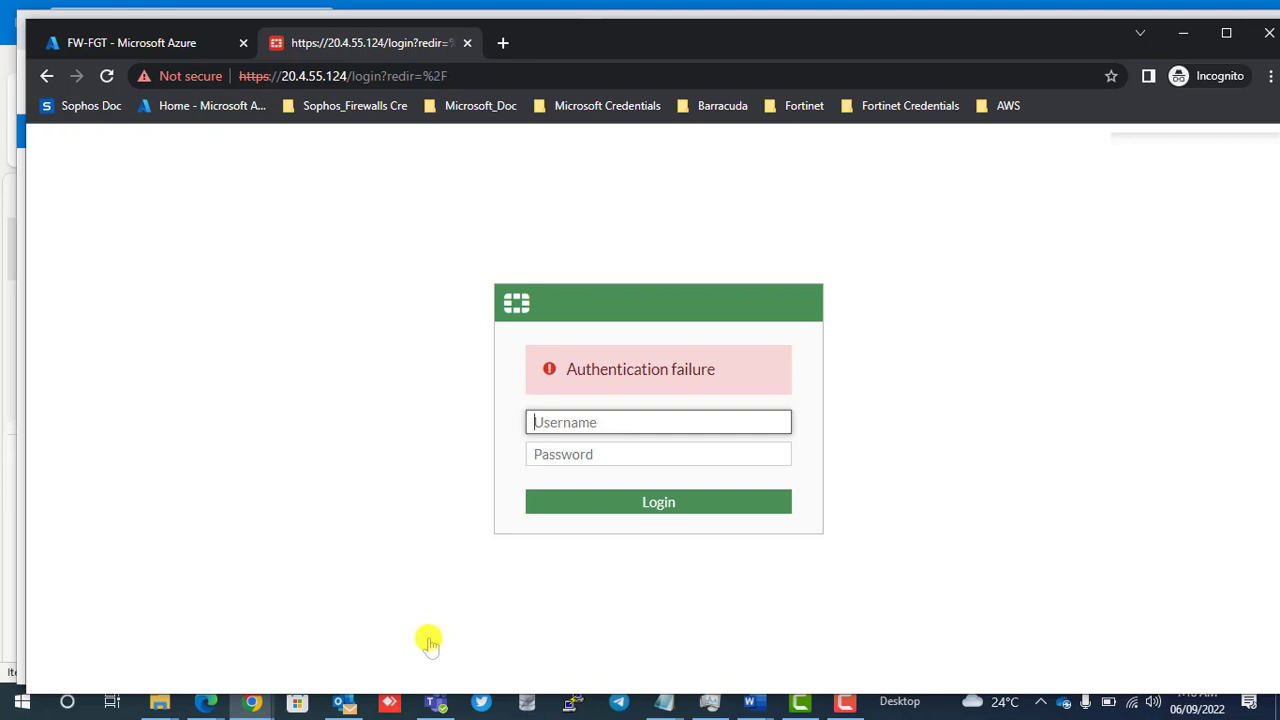
{"action": "type", "text": "Forti"}
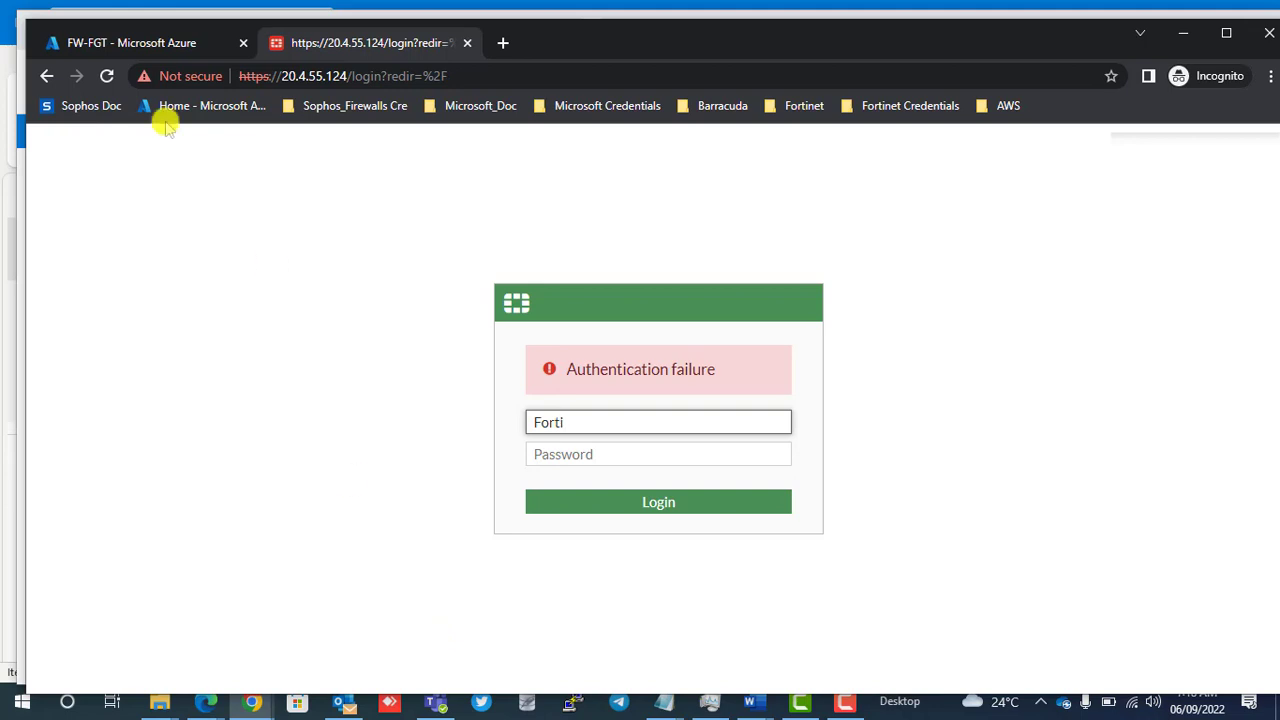
Switch back to the Azure portal and open the password reset page of the FW-FGT virtual machine.
{"action": "left_click", "coordinate": [125, 43]}
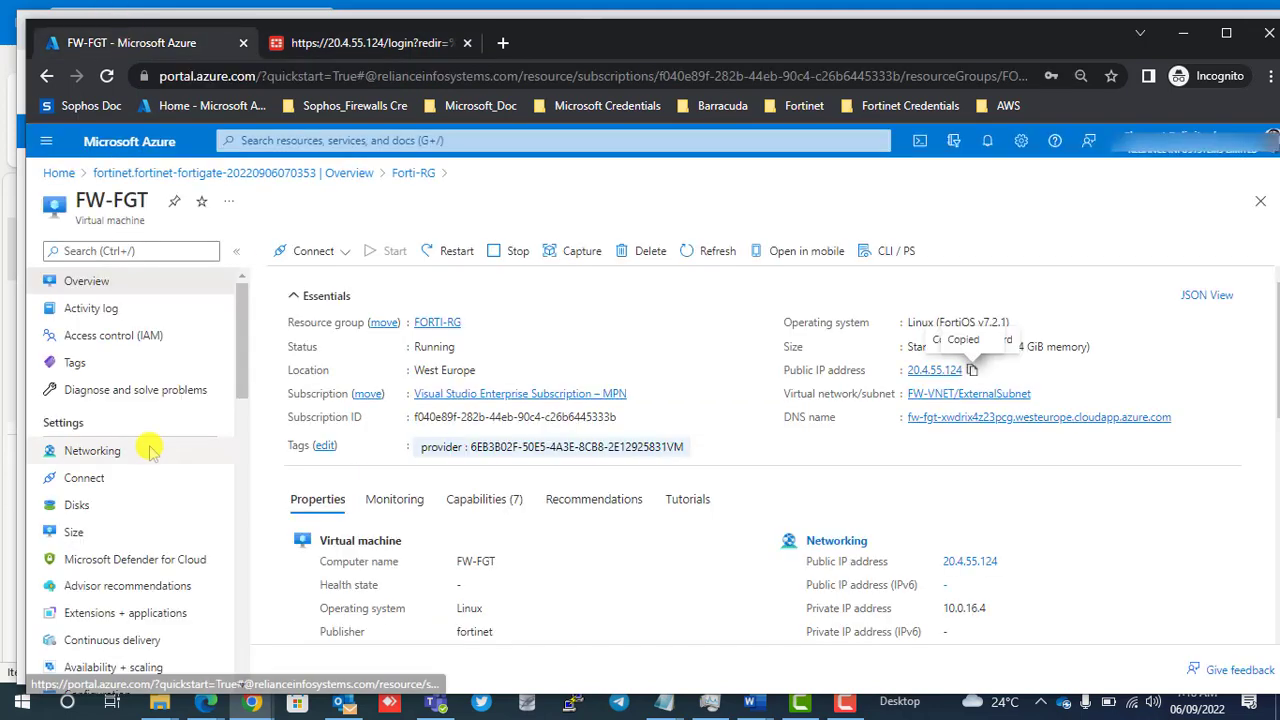
{"action": "scroll", "coordinate": [143, 443], "scroll_direction": "down", "scroll_amount": 8}
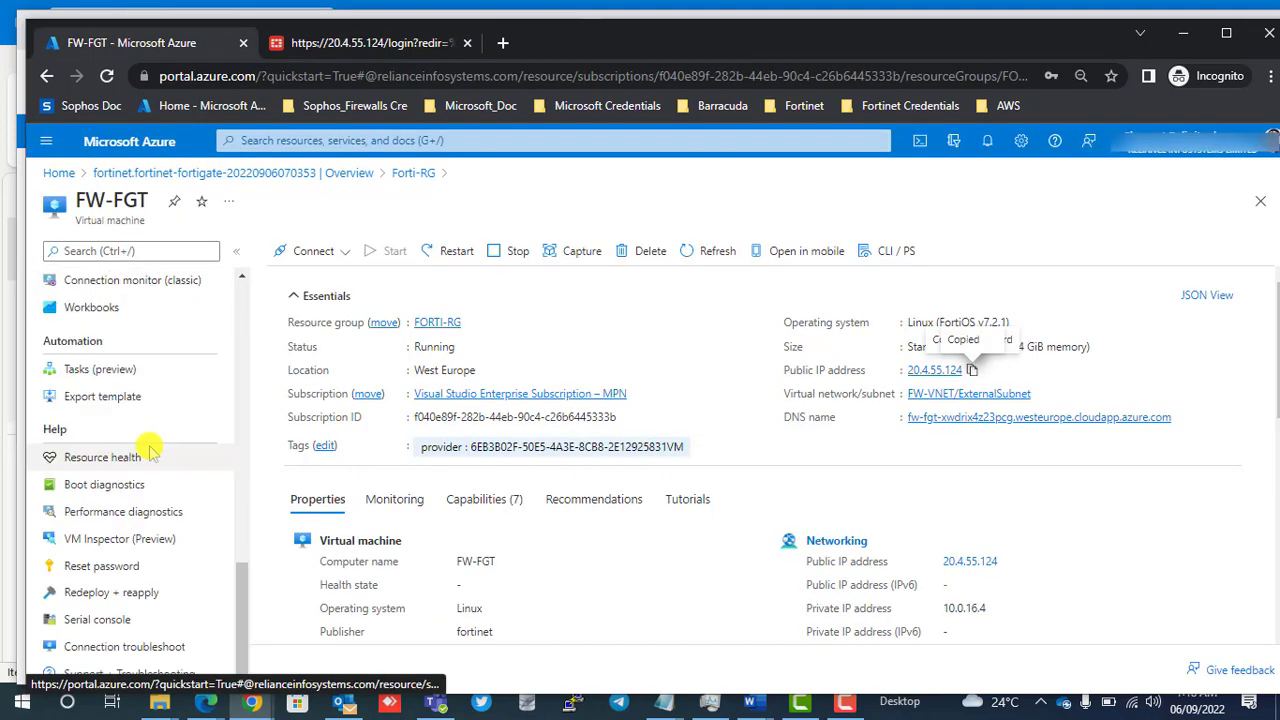
{"action": "left_click", "coordinate": [106, 568]}
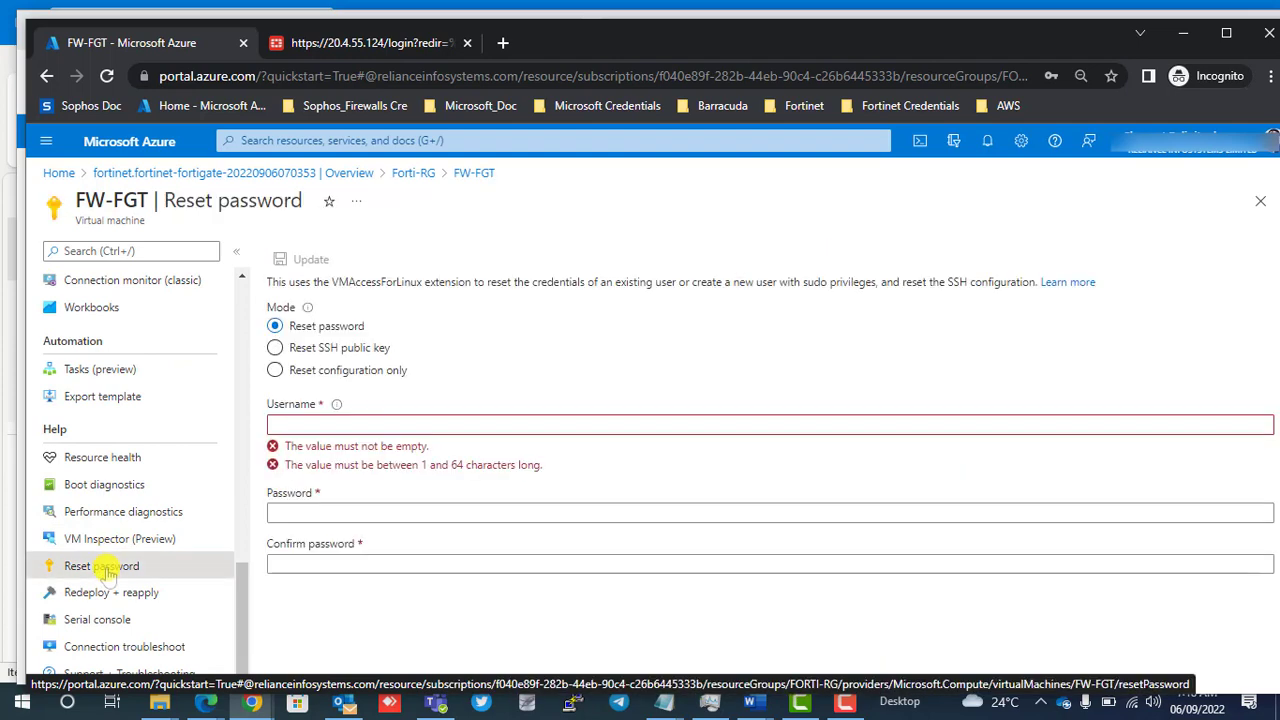
{"action": "scroll", "coordinate": [114, 394], "scroll_direction": "up", "scroll_amount": 10}
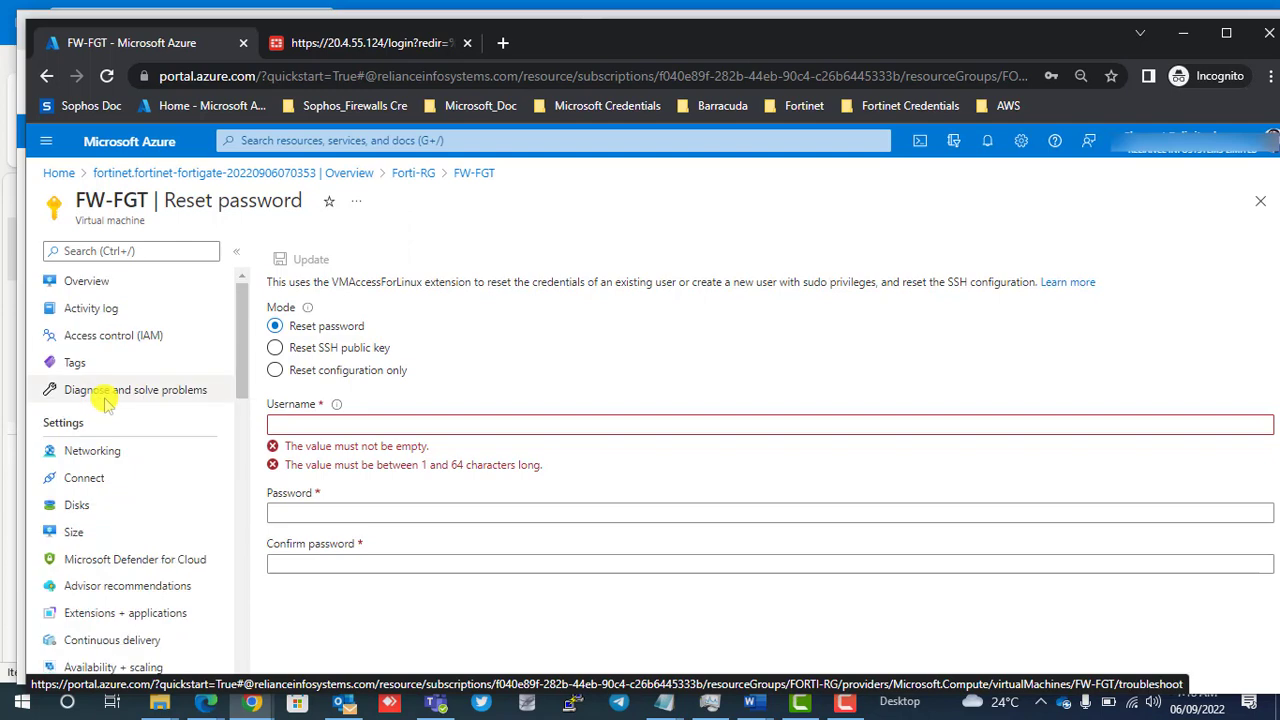
{"action": "left_click", "coordinate": [320, 43]}
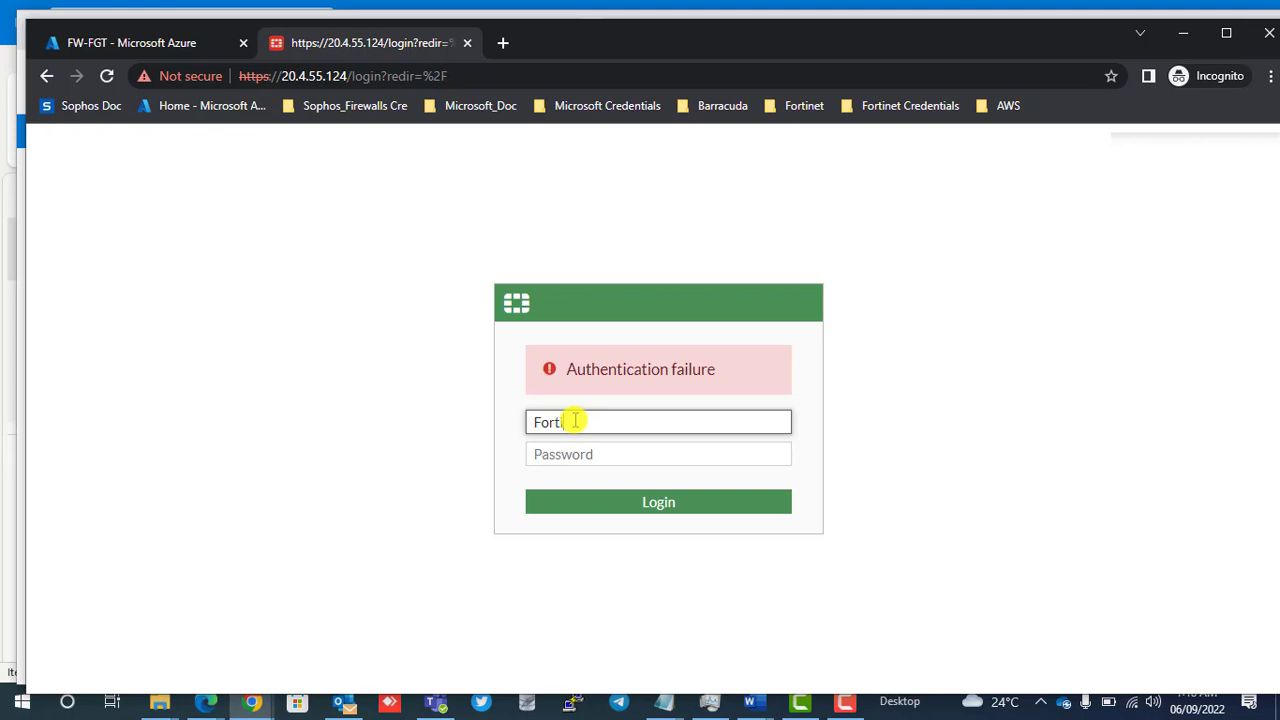
{"action": "type", "text": "A"}
{"action": "key", "text": "BackSpace"}
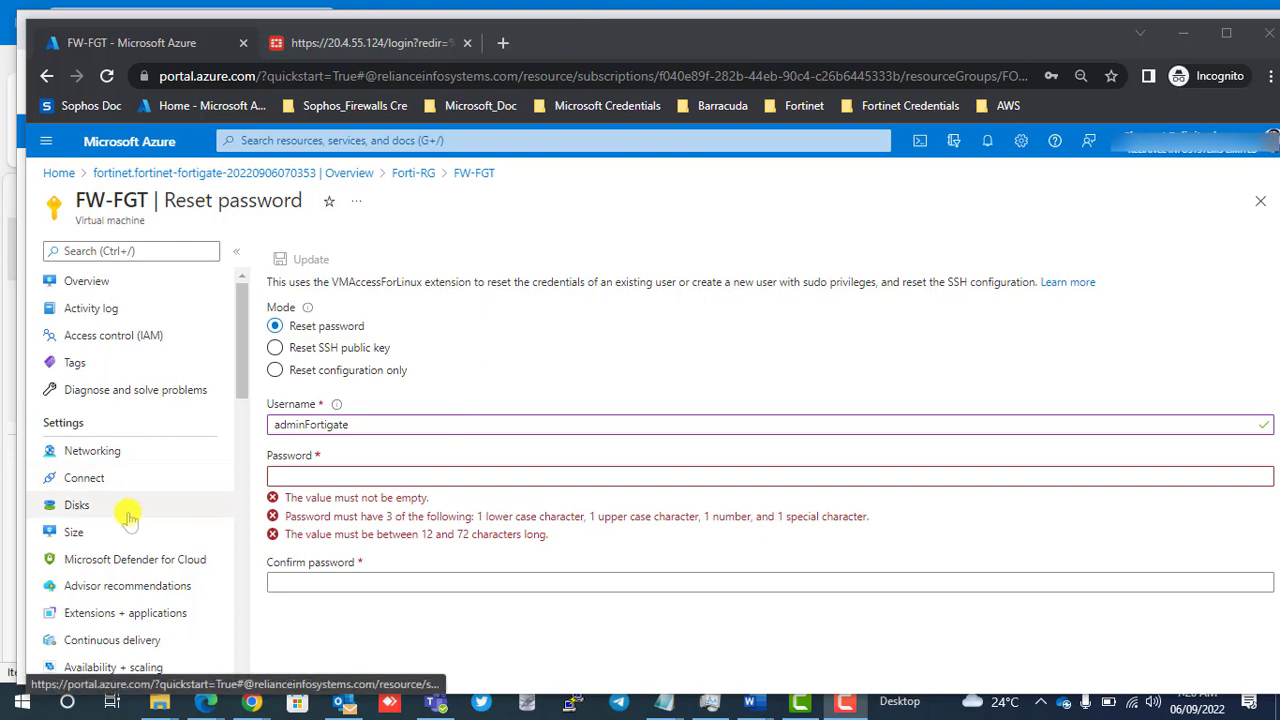
Reset the password of the adminFortigate user on the FW-FGT virtual machine, entering and confirming the new account password and applying the update.
{"action": "scroll", "coordinate": [122, 472], "scroll_direction": "down", "scroll_amount": 4}
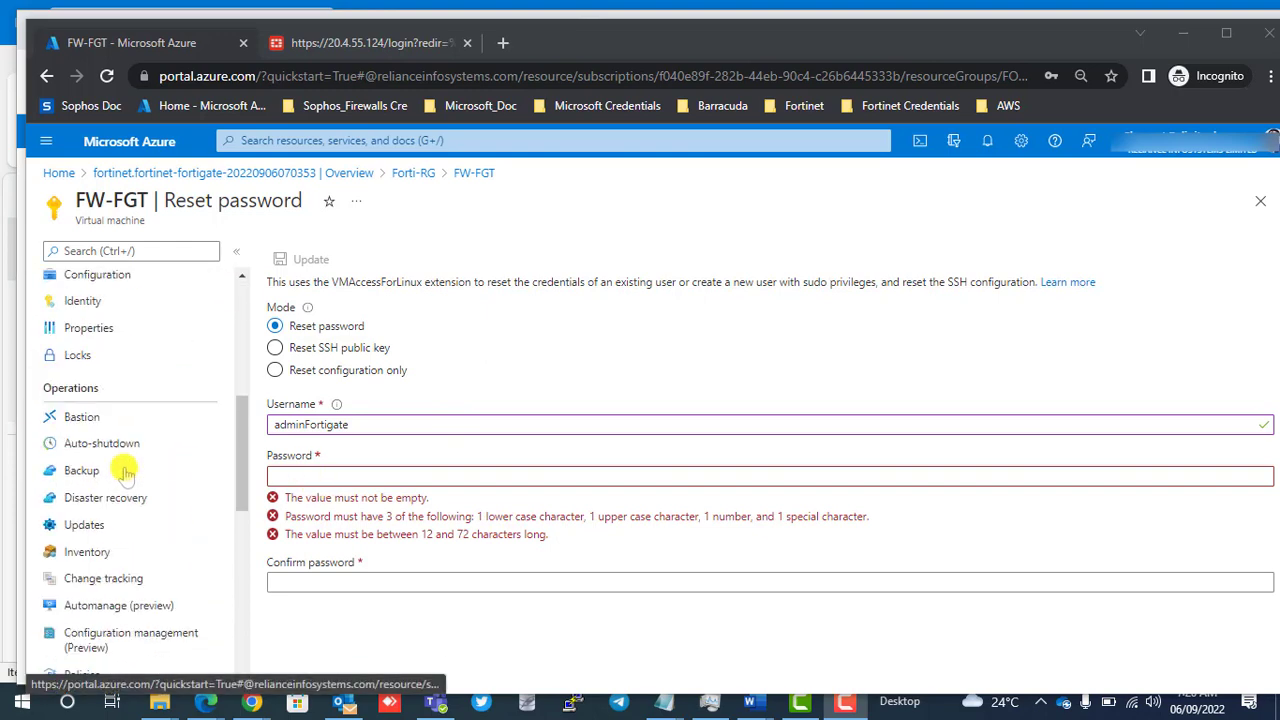
{"action": "scroll", "coordinate": [125, 472], "scroll_direction": "down", "scroll_amount": 6}
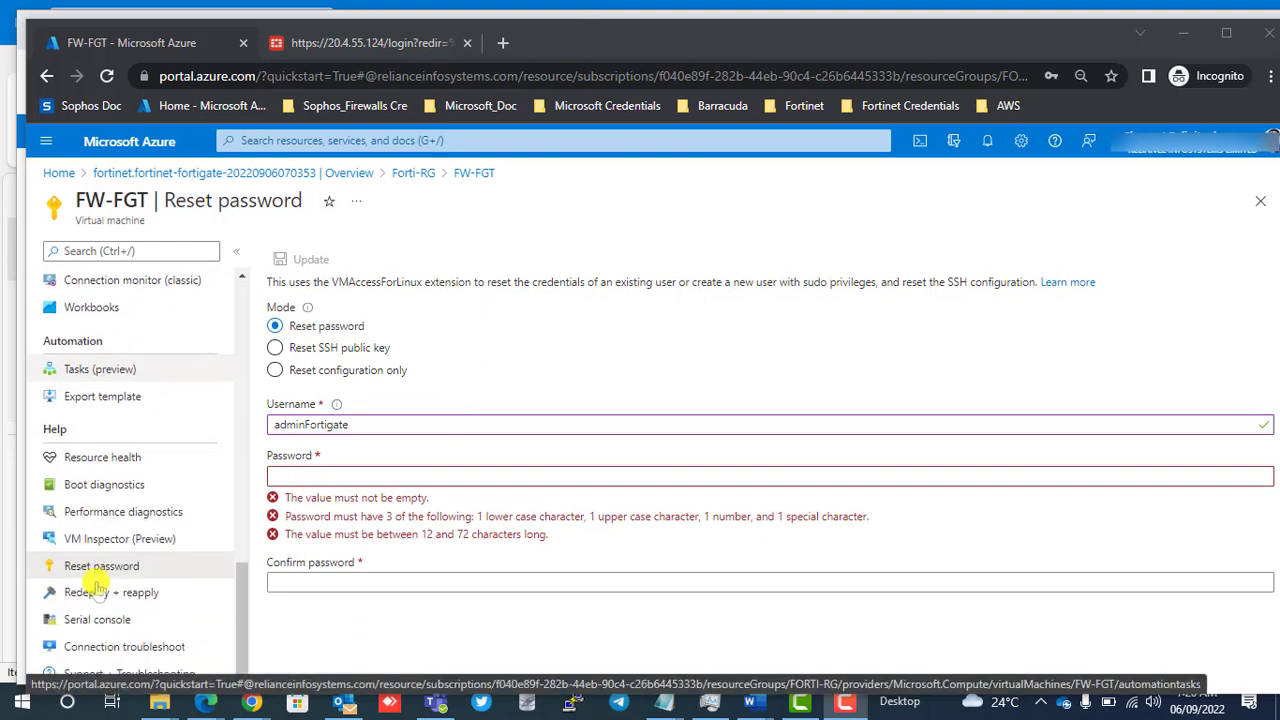
{"action": "left_click", "coordinate": [403, 453]}
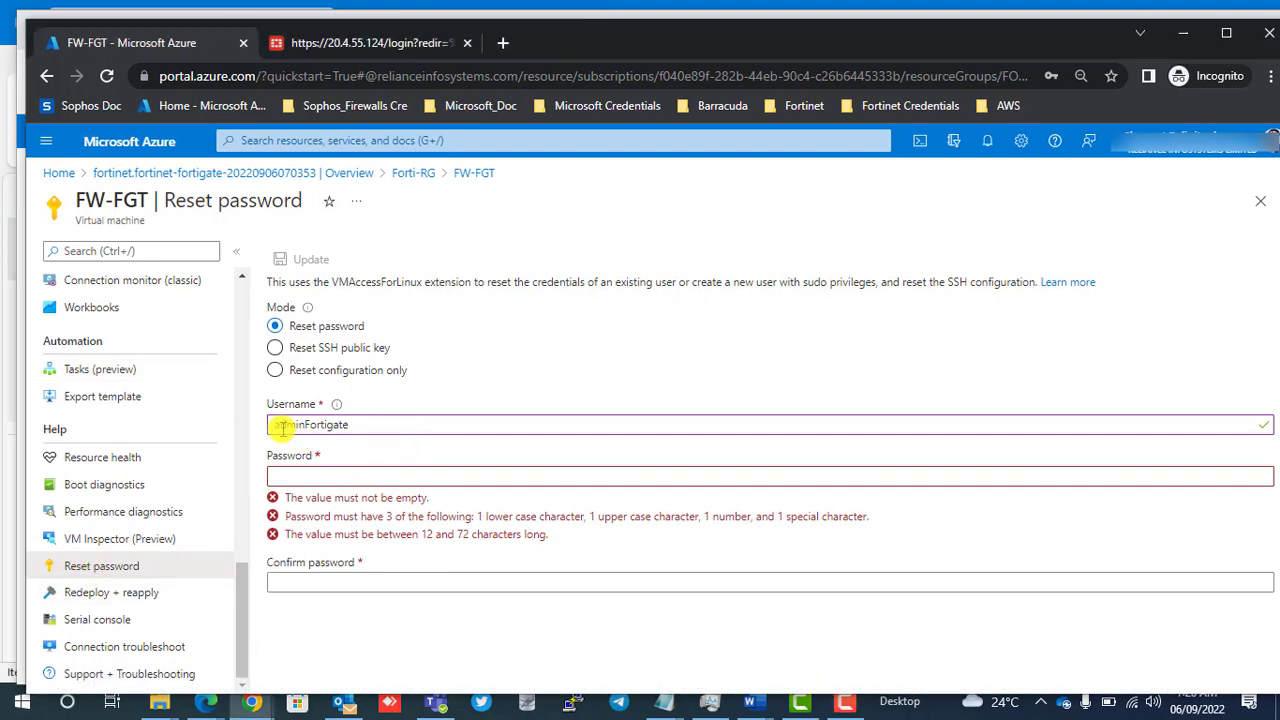
{"action": "left_click", "coordinate": [320, 477]}
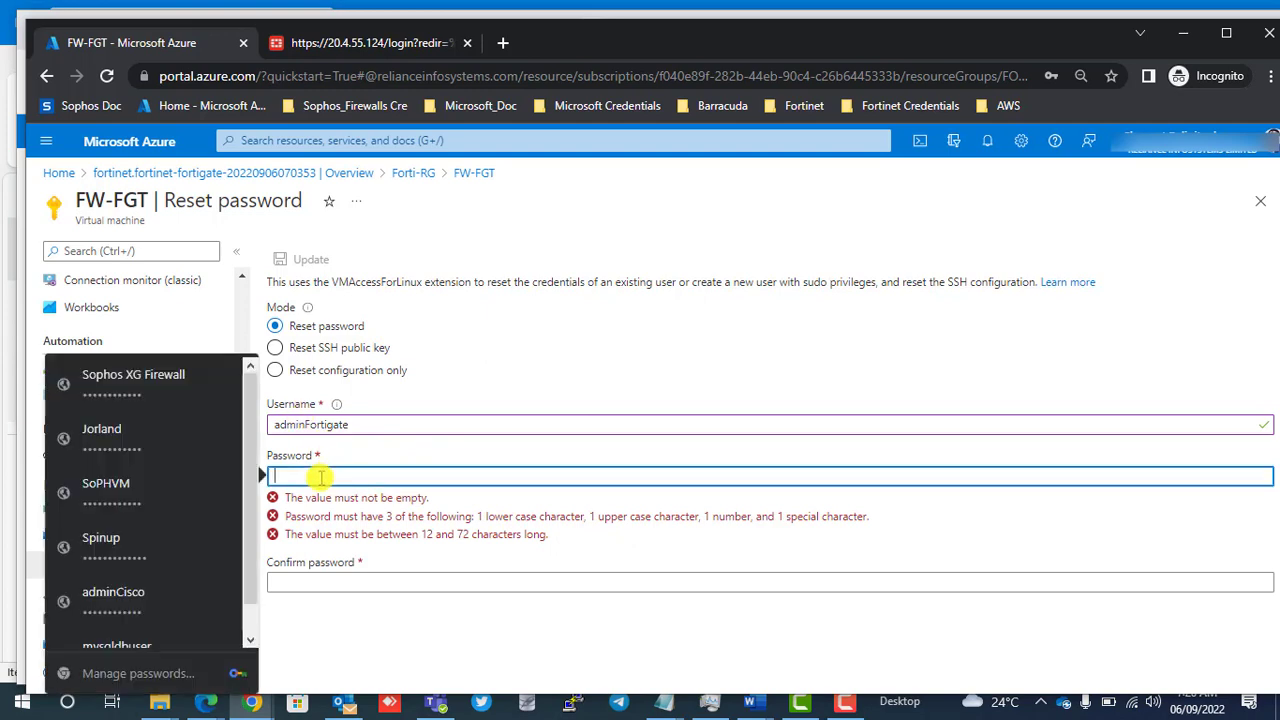
{"action": "type", "text": "******"}
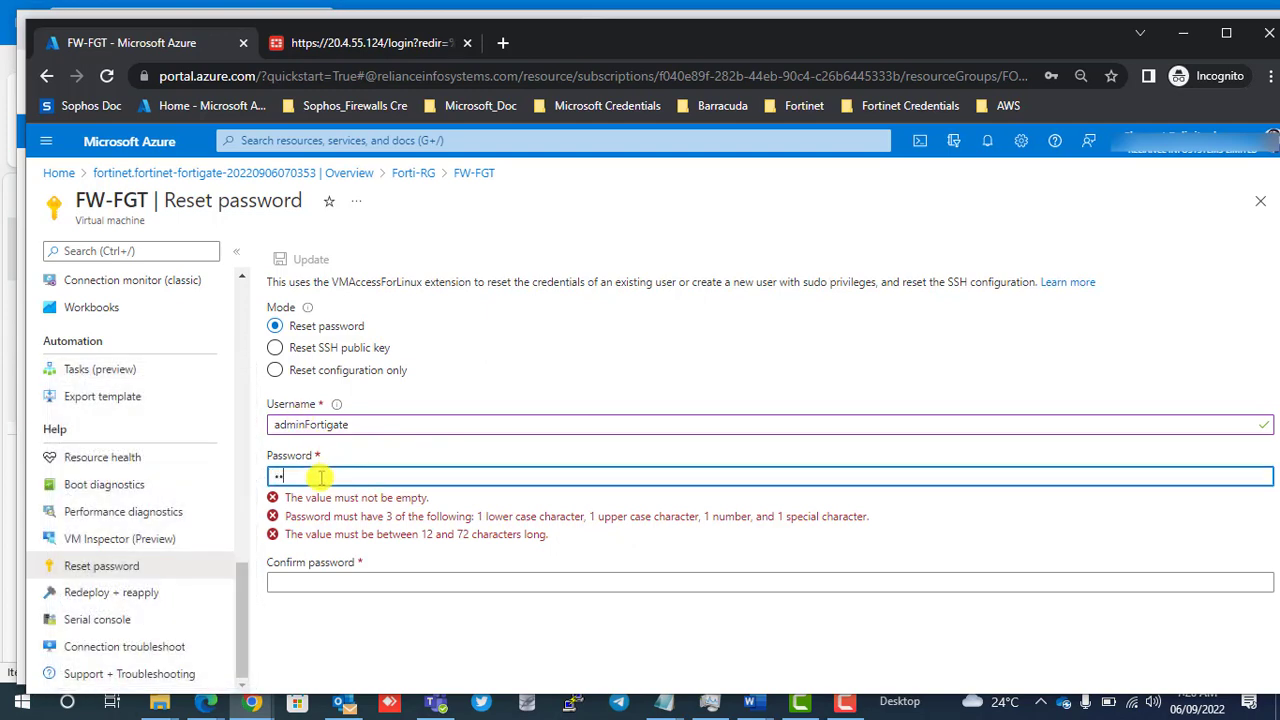
{"action": "type", "text": "****"}
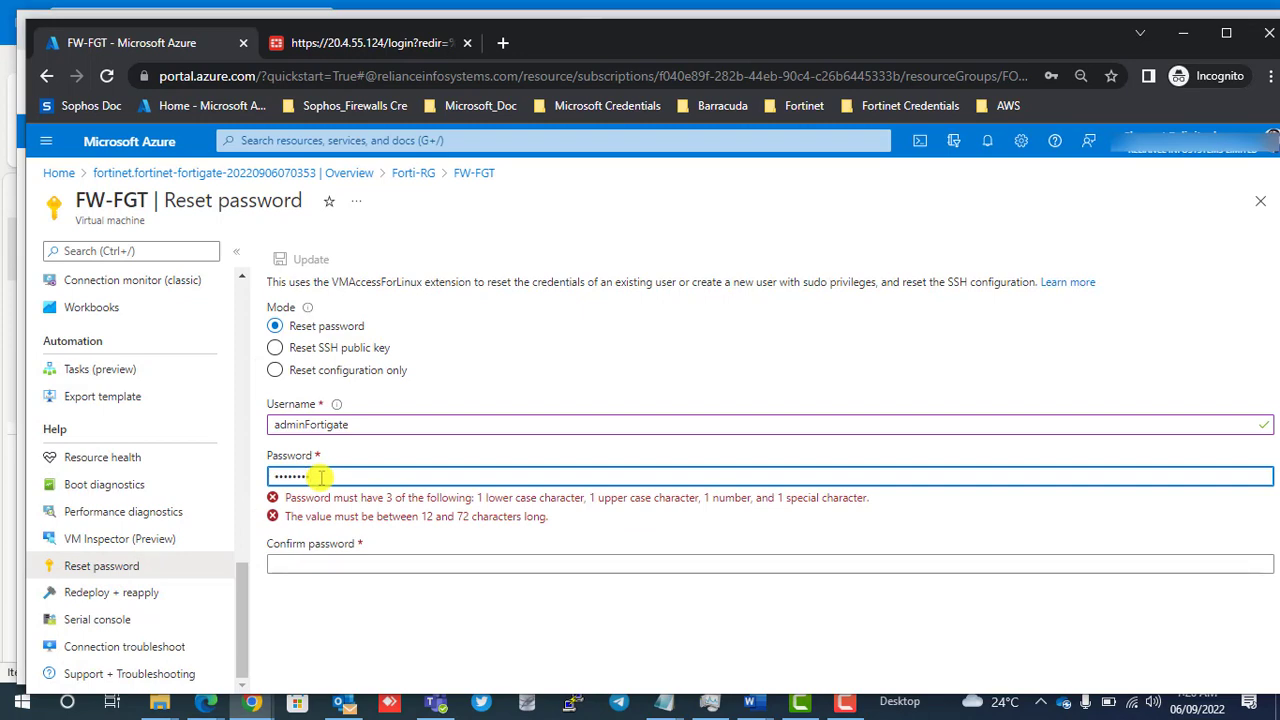
{"action": "key", "text": "Tab"}
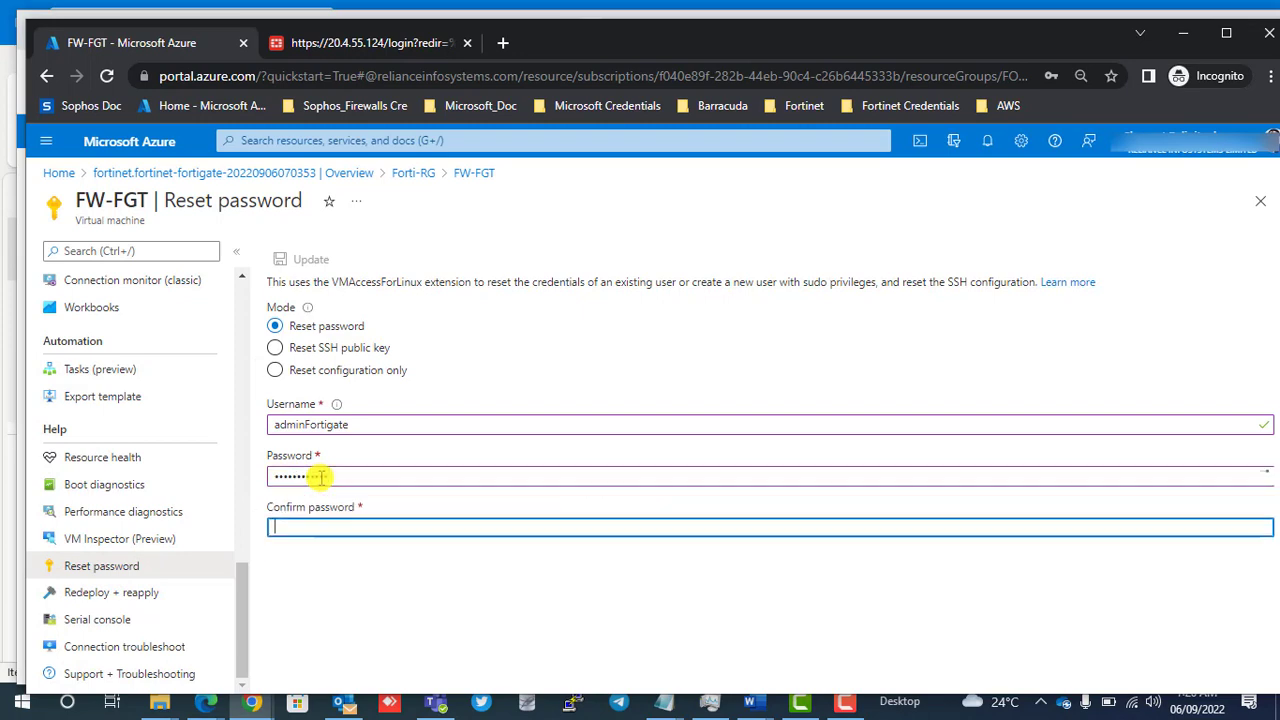
{"action": "type", "text": "************"}
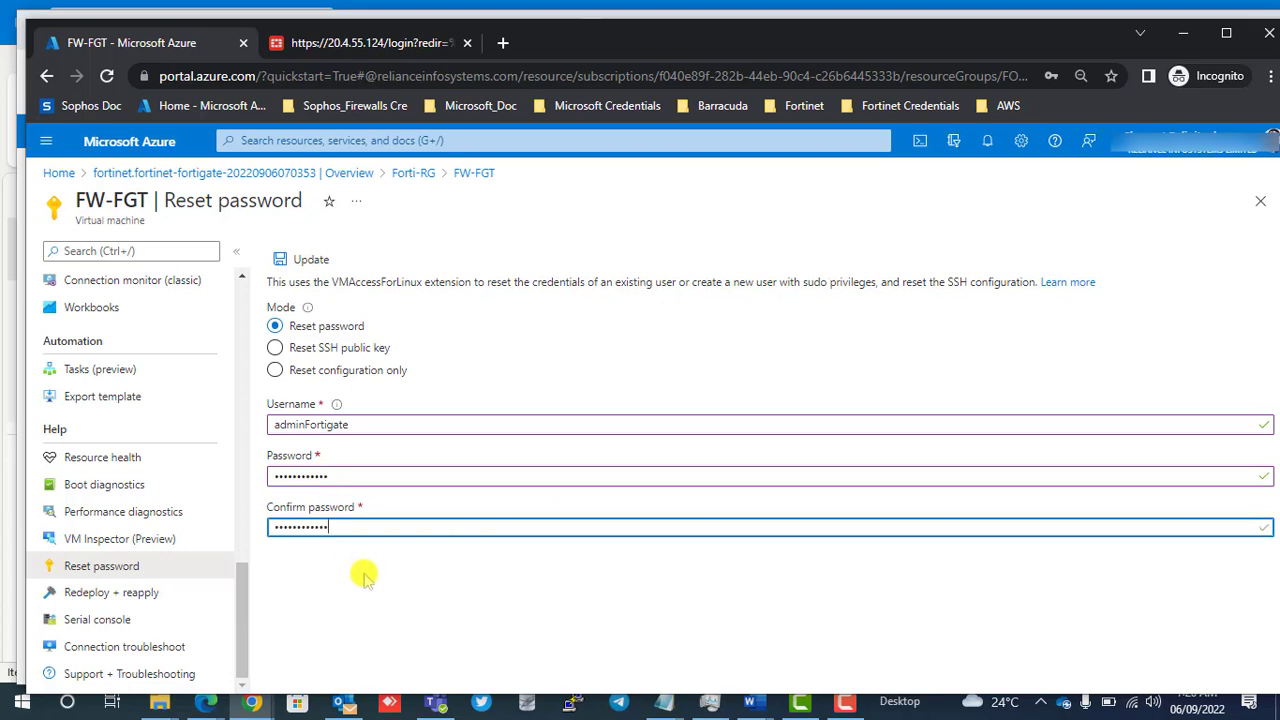
{"action": "left_click", "coordinate": [290, 259]}
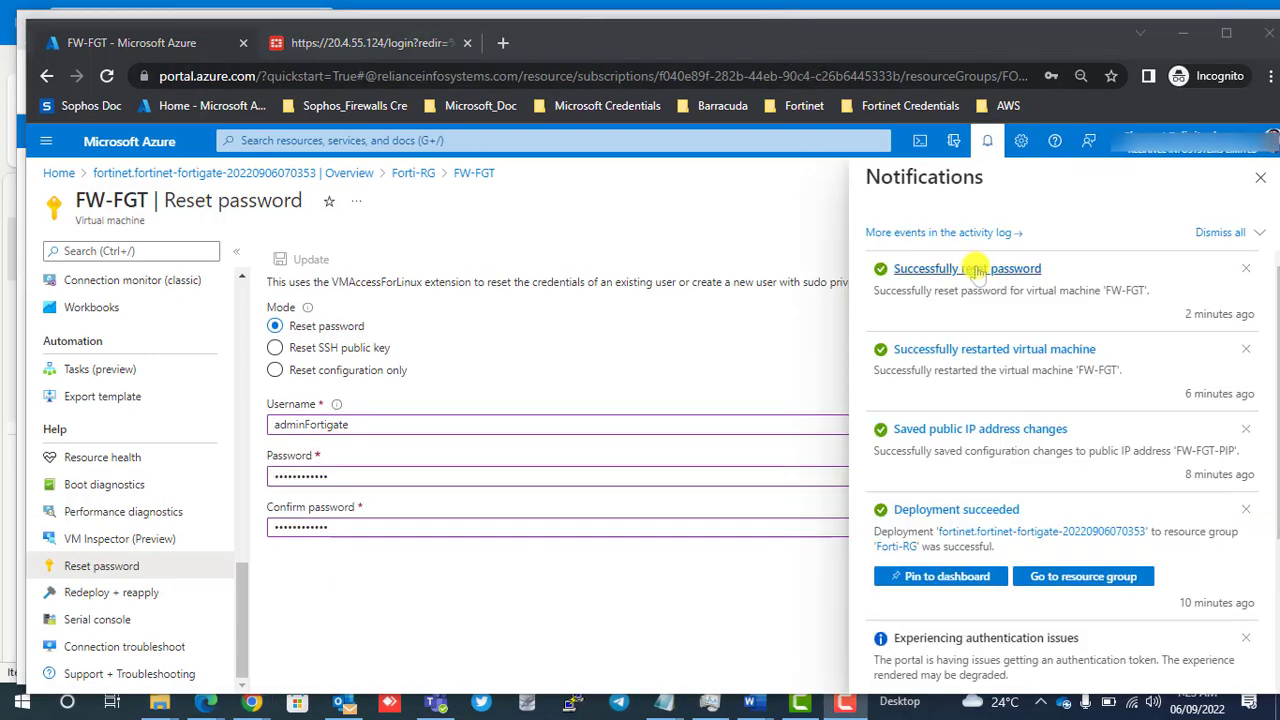
Switch to the FortiGate login page and log in as adminFortigate with the credentials already filled in.
{"action": "left_click", "coordinate": [329, 43]}
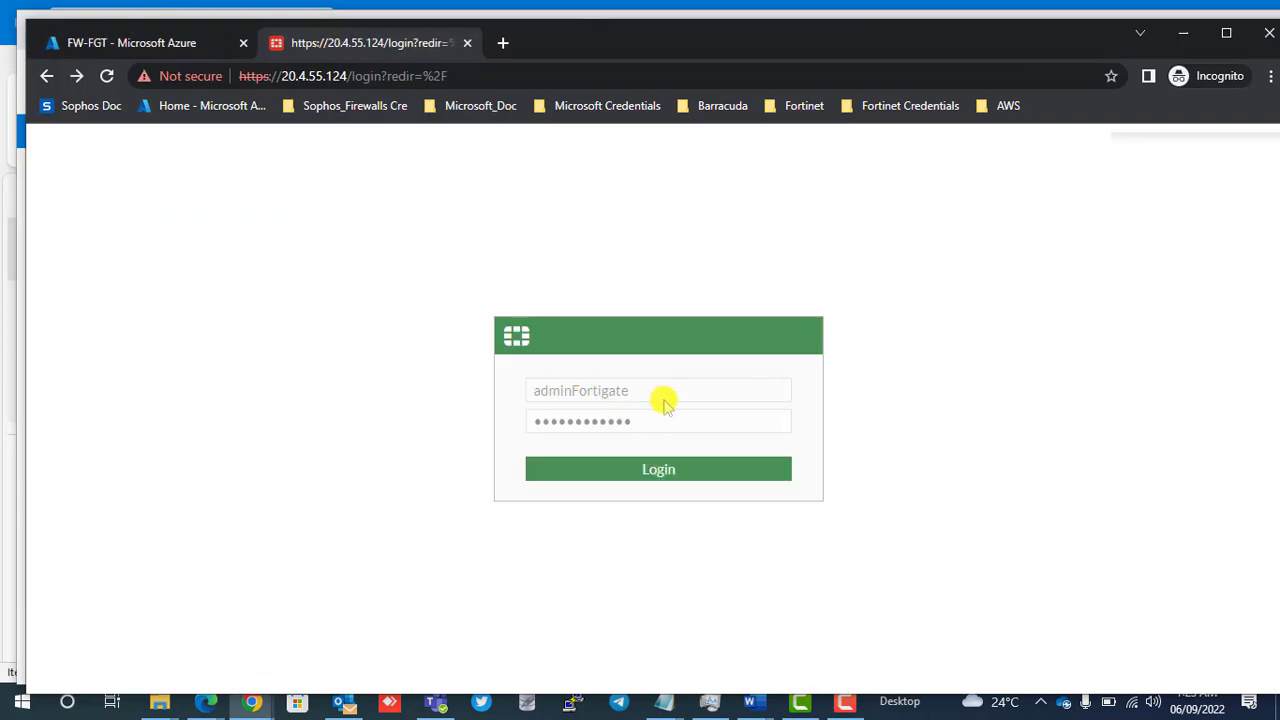
{"action": "left_click", "coordinate": [622, 468]}
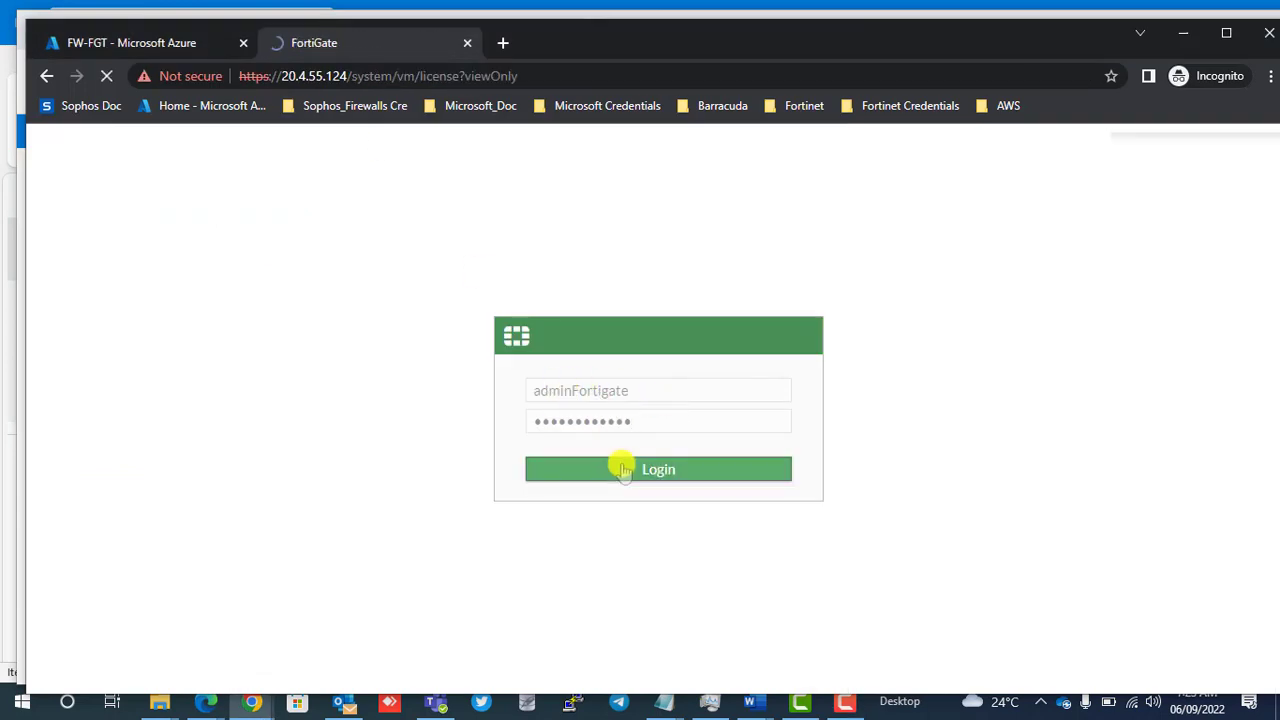